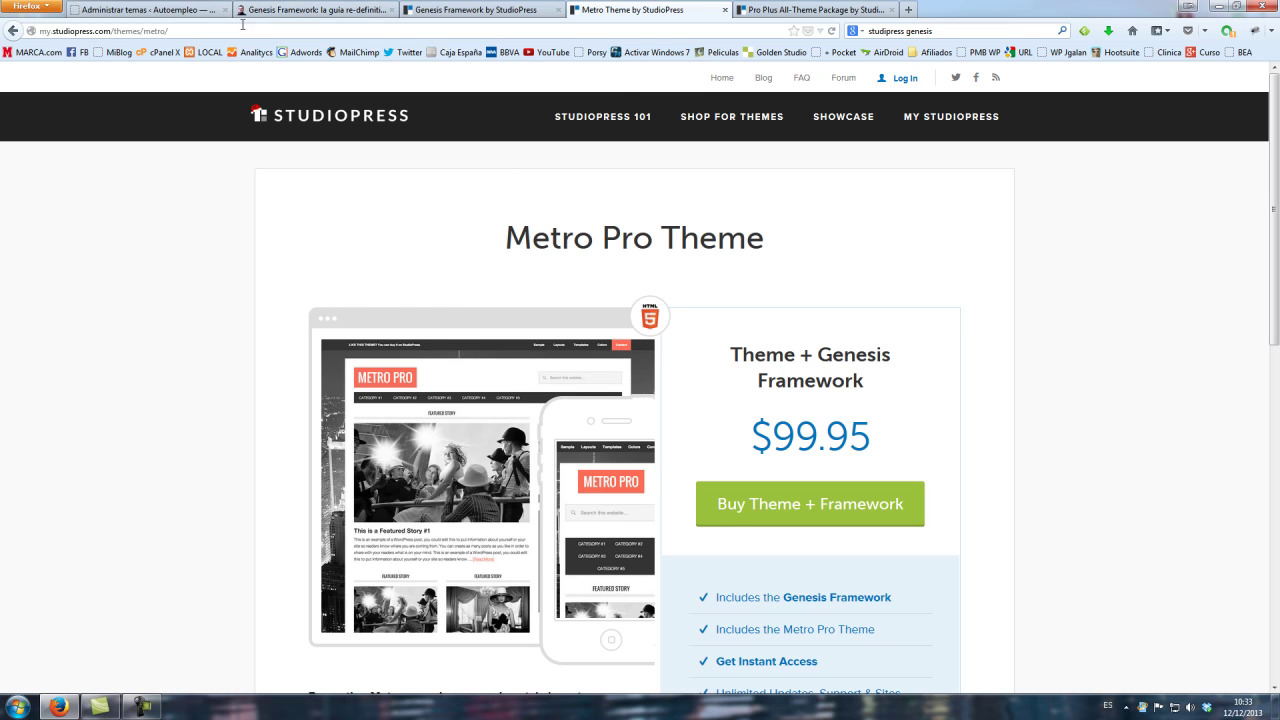
# - Read the Genesis guide article's sections on what to buy, installing the framework and child theme, and the theme options
pyautogui.click(300, 9)
pyautogui.scroll(-4, 212, 388)
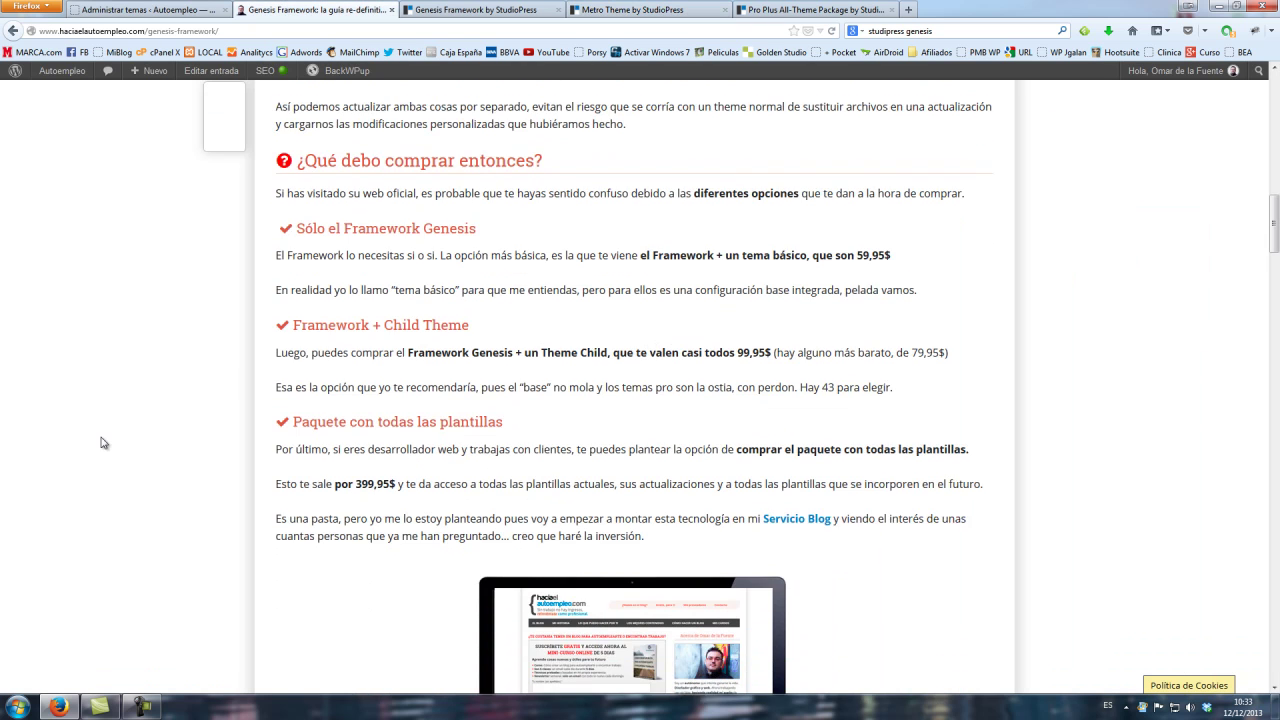
pyautogui.scroll(-7, 212, 388)
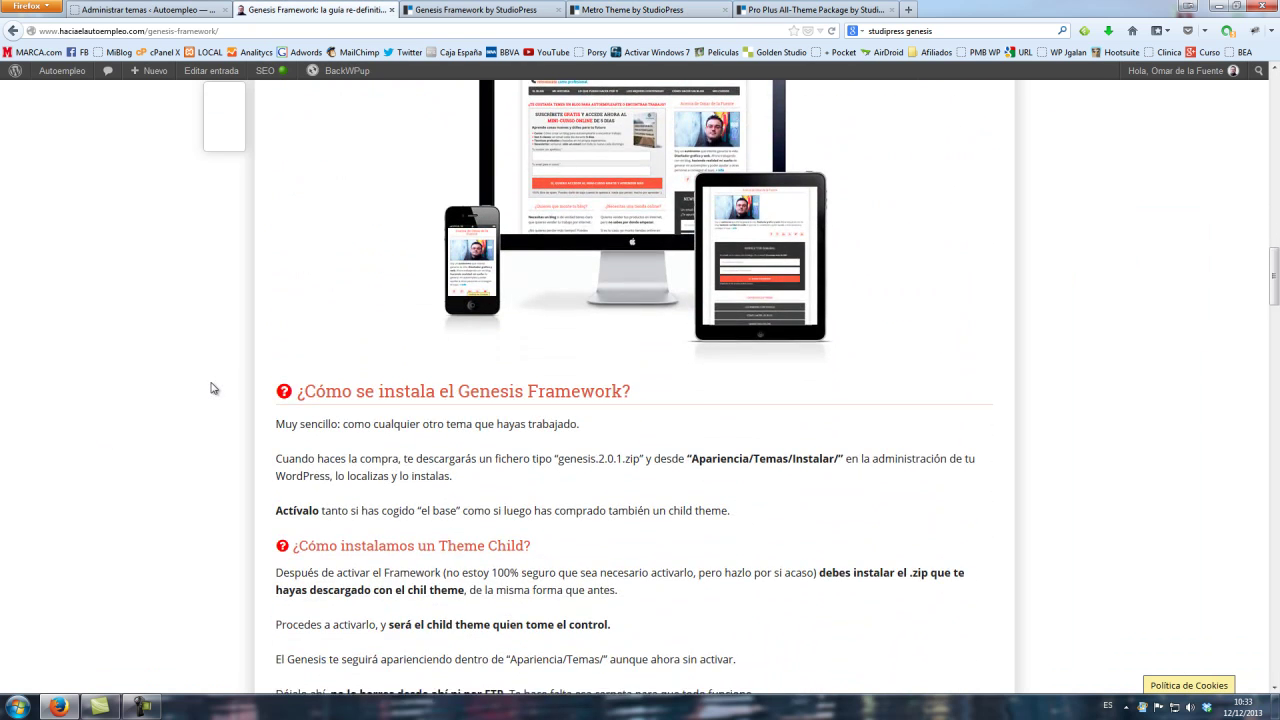
pyautogui.scroll(-3, 212, 388)
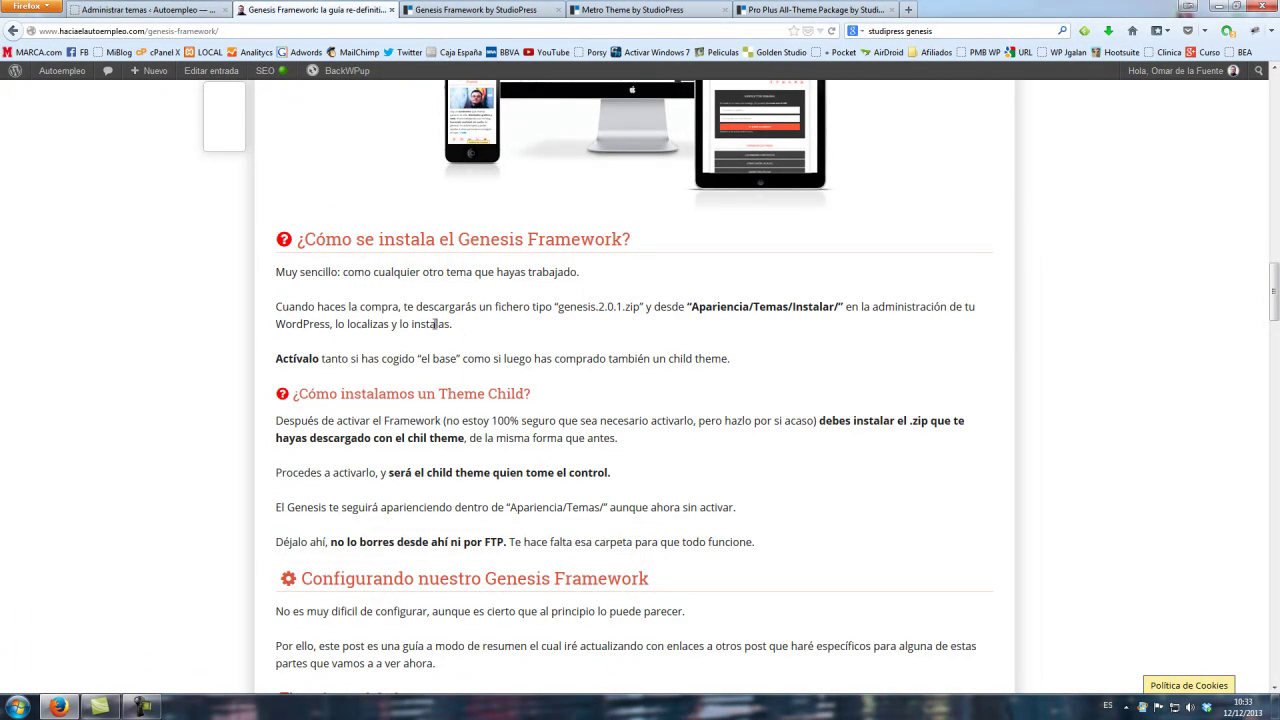
pyautogui.scroll(-2, 269, 331)
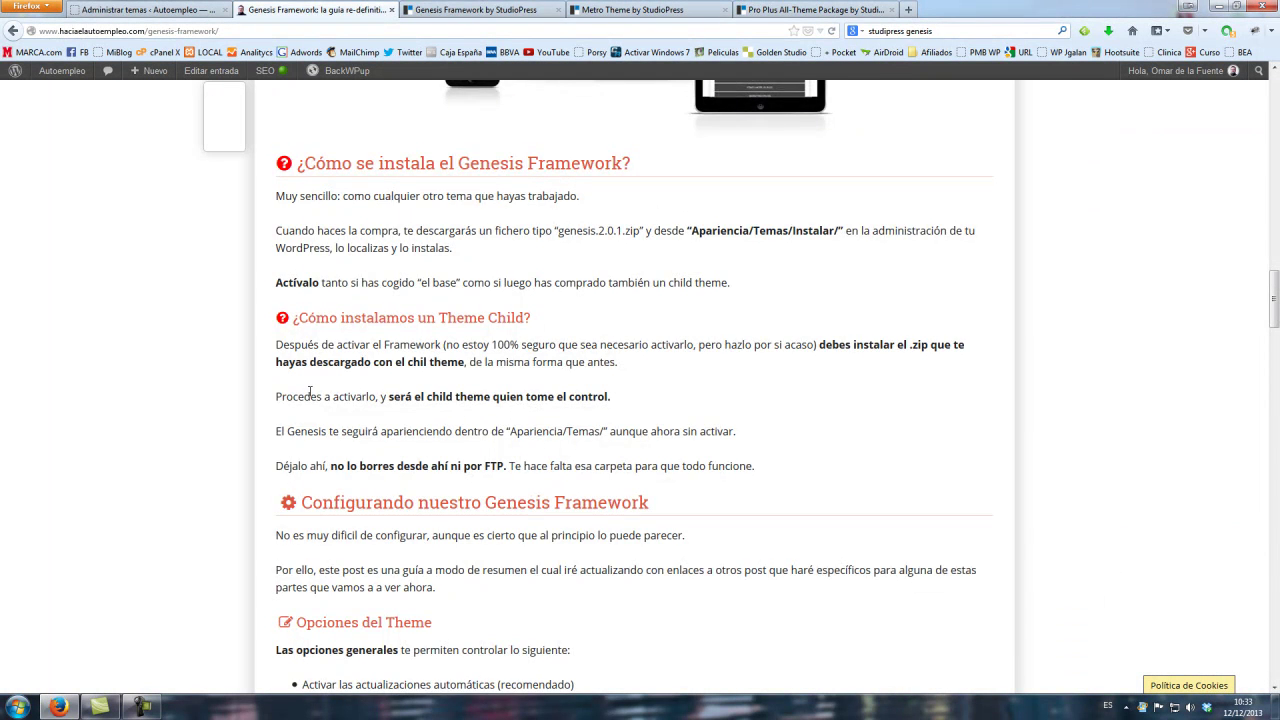
pyautogui.scroll(-1, 217, 400)
pyautogui.scroll(-3, 342, 310)
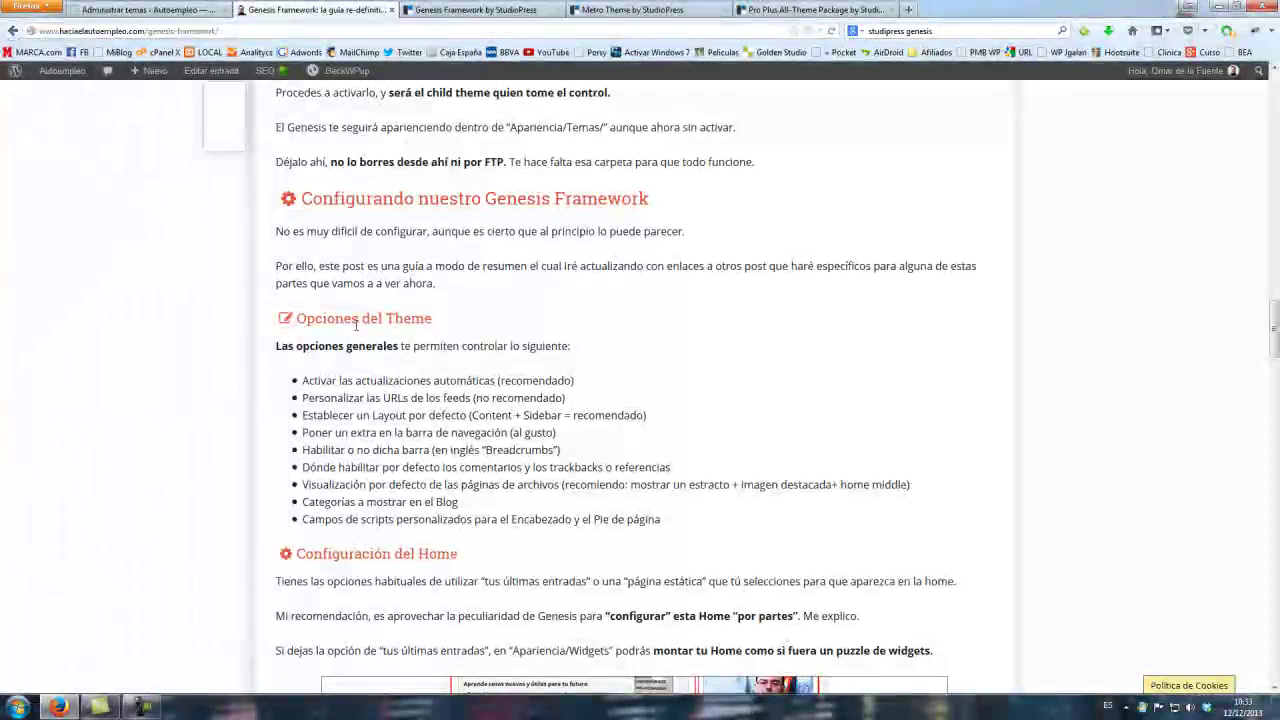
# - Open the site's installed plugins list in the WordPress admin and look through the Genesis plugins
pyautogui.click(170, 9)
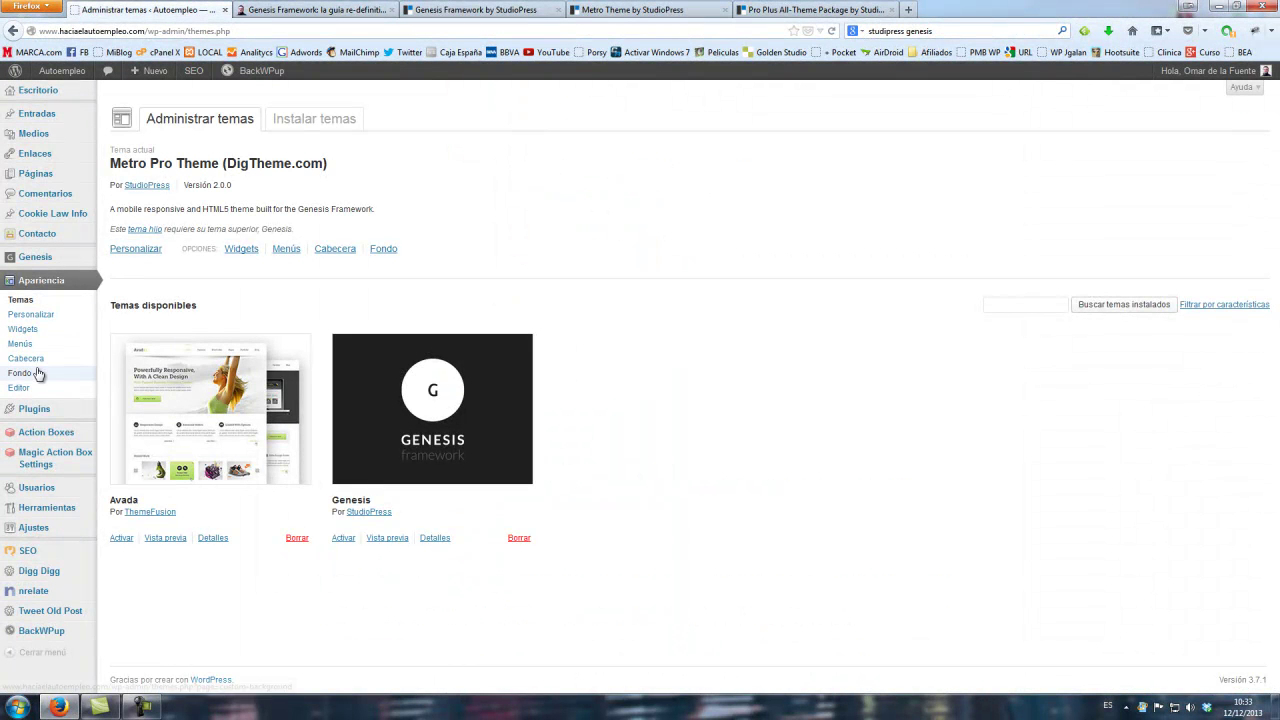
pyautogui.moveTo(55, 415)
pyautogui.click(130, 410)
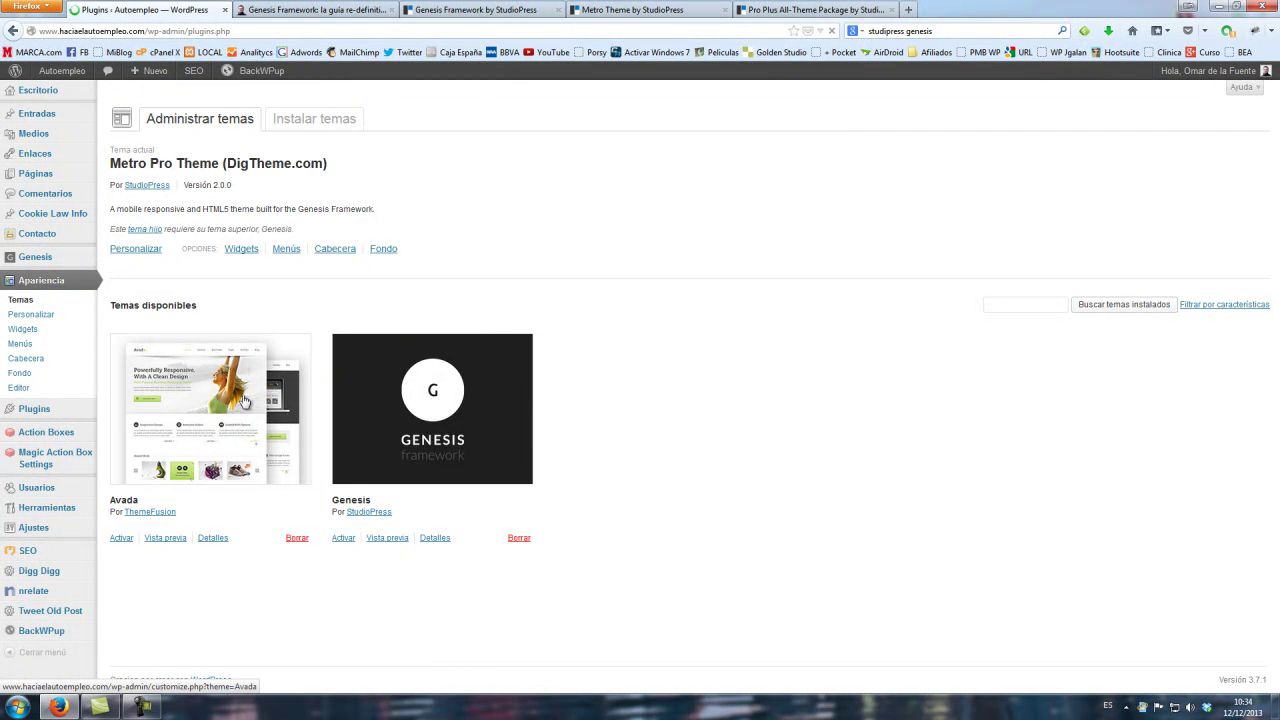
pyautogui.scroll(-2, 264, 398)
pyautogui.scroll(-1, 264, 398)
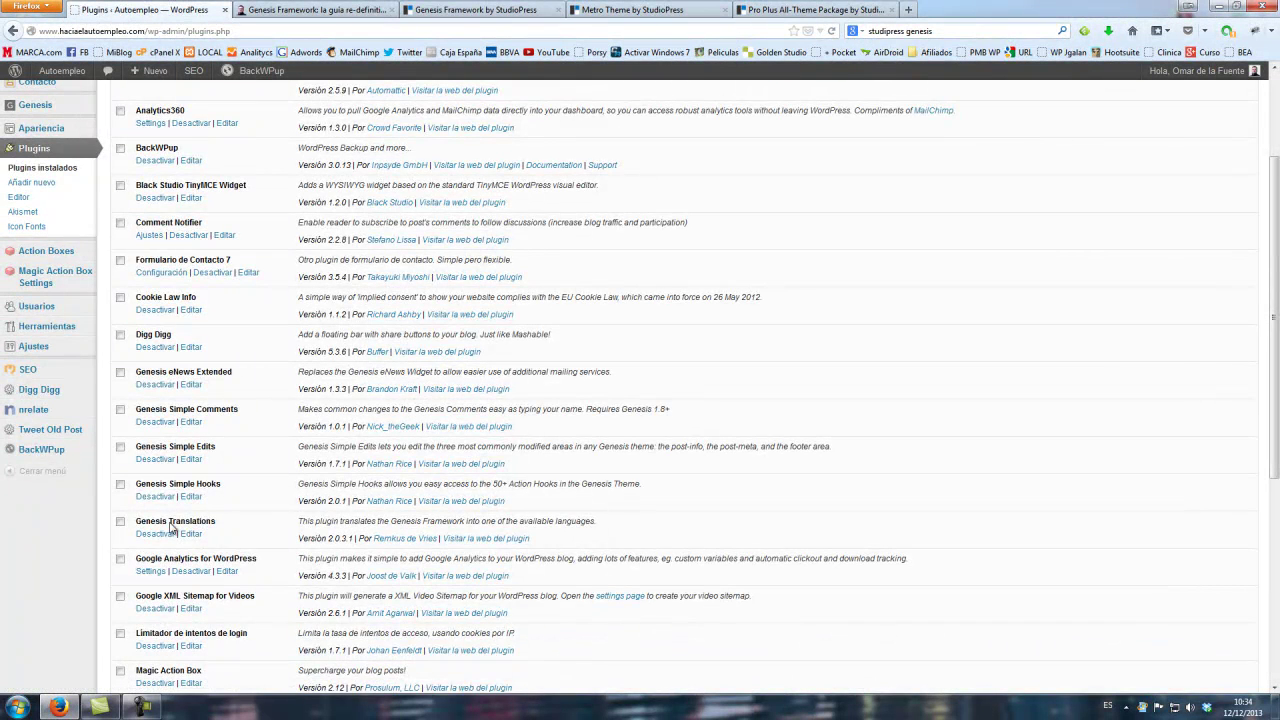
pyautogui.scroll(3, 170, 530)
# - Open the Genesis theme options in the admin and consult the guide article's section on special Genesis plugins
pyautogui.moveTo(64, 270)
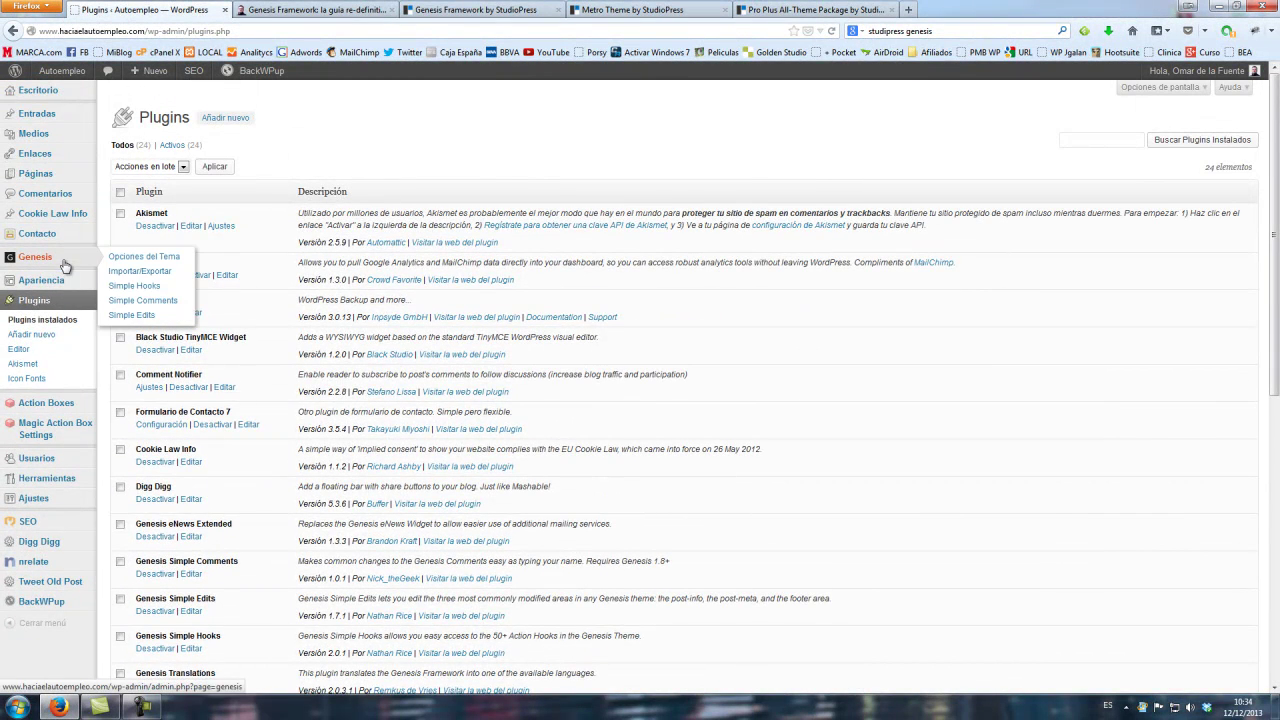
pyautogui.click(126, 264)
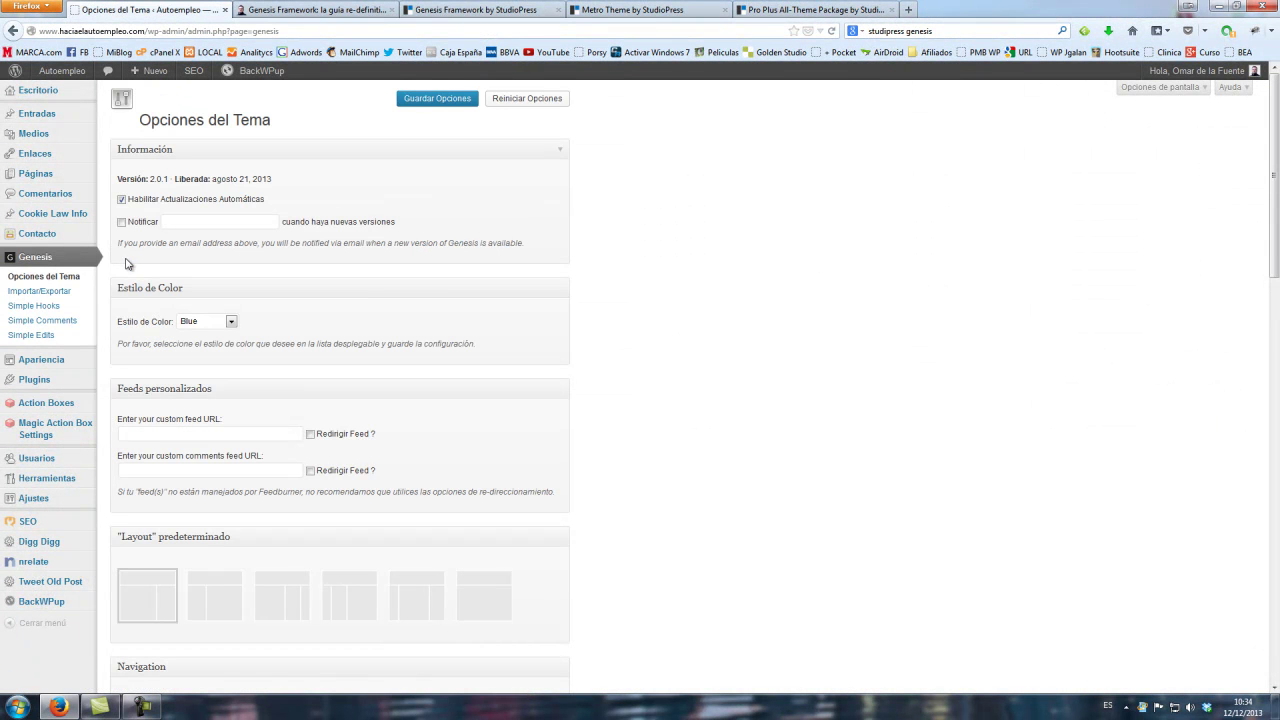
pyautogui.click(315, 10)
pyautogui.scroll(-10, 336, 468)
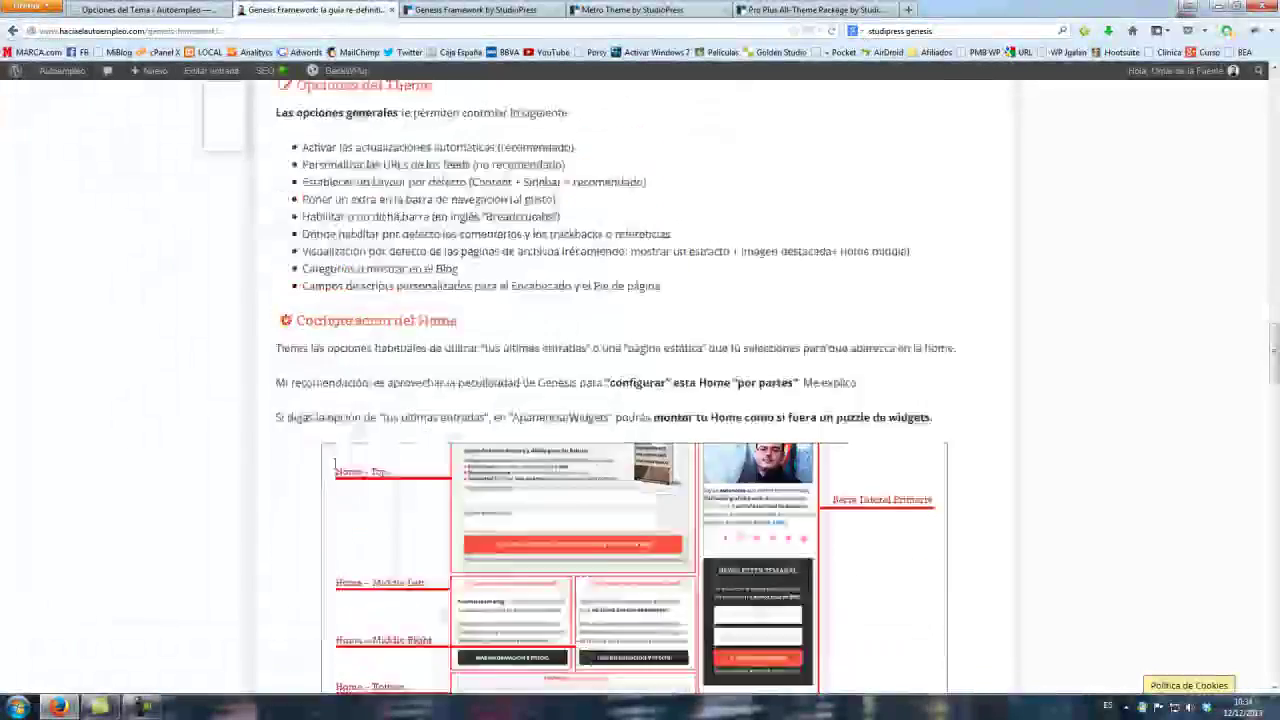
pyautogui.scroll(-5, 336, 468)
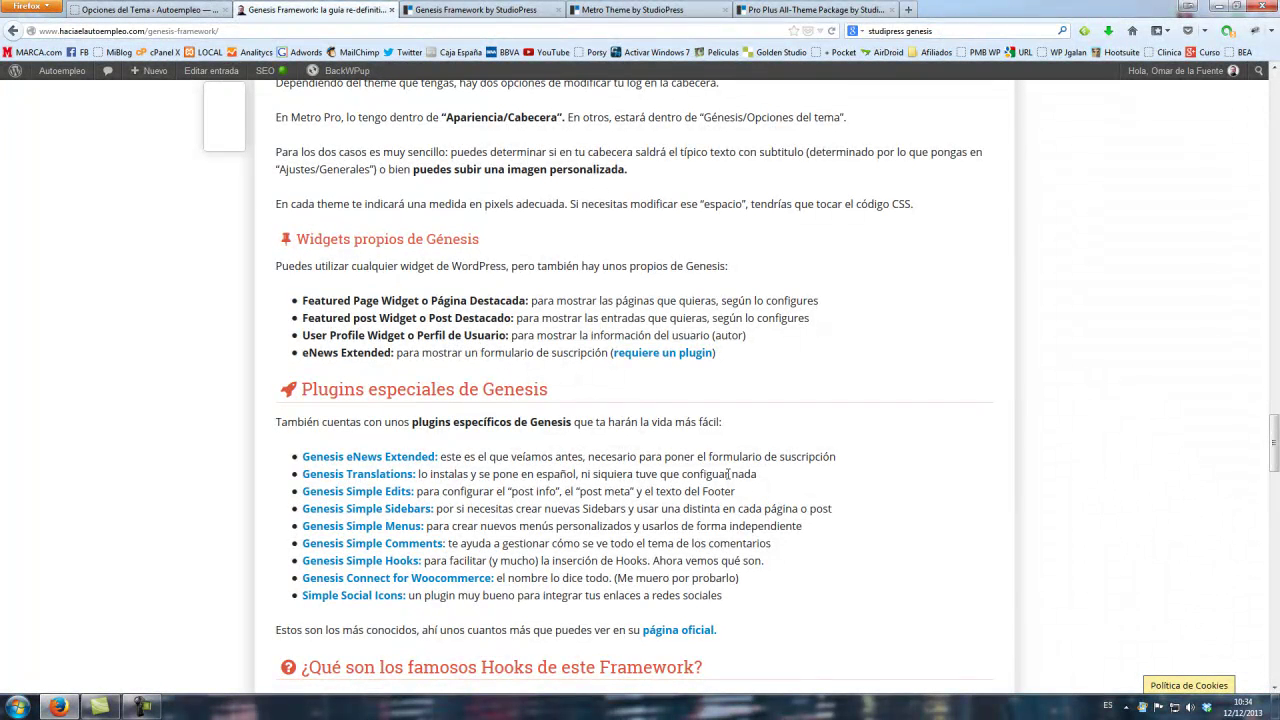
# - Examine the Genesis theme options, from updates, feeds and layout through comments and content archives to the header and footer scripts
pyautogui.click(153, 9)
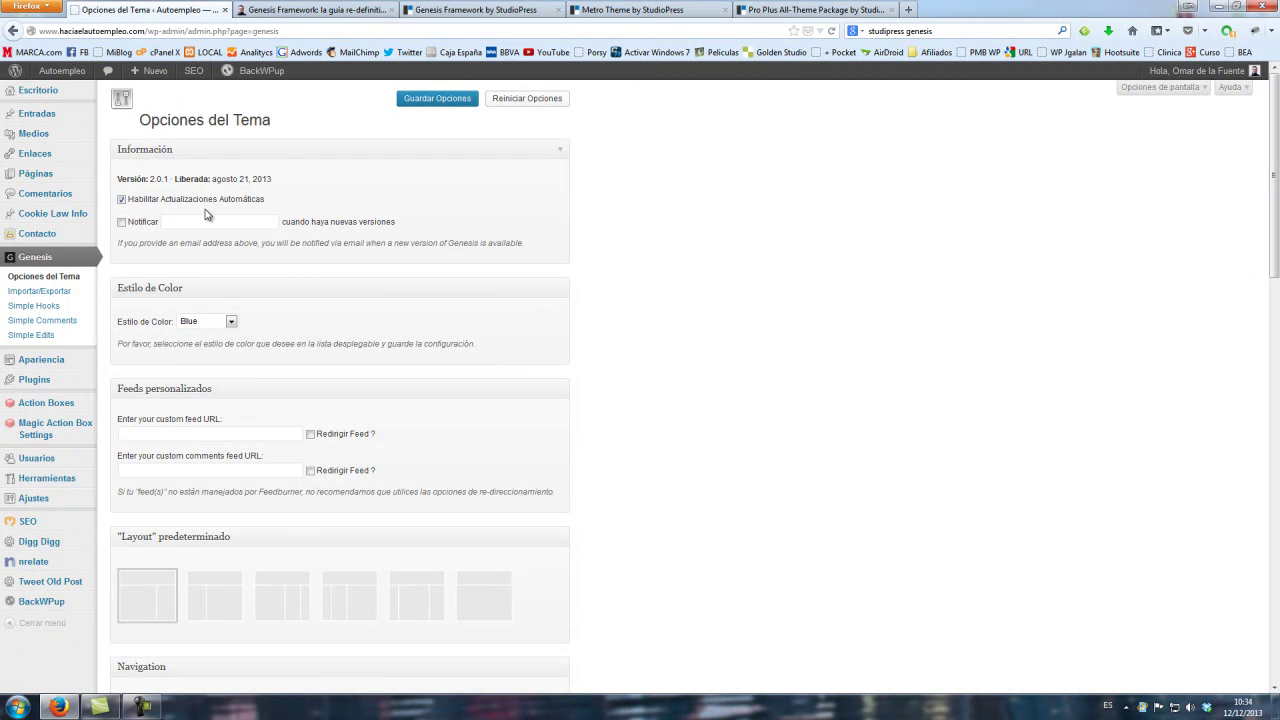
pyautogui.scroll(-5, 314, 278)
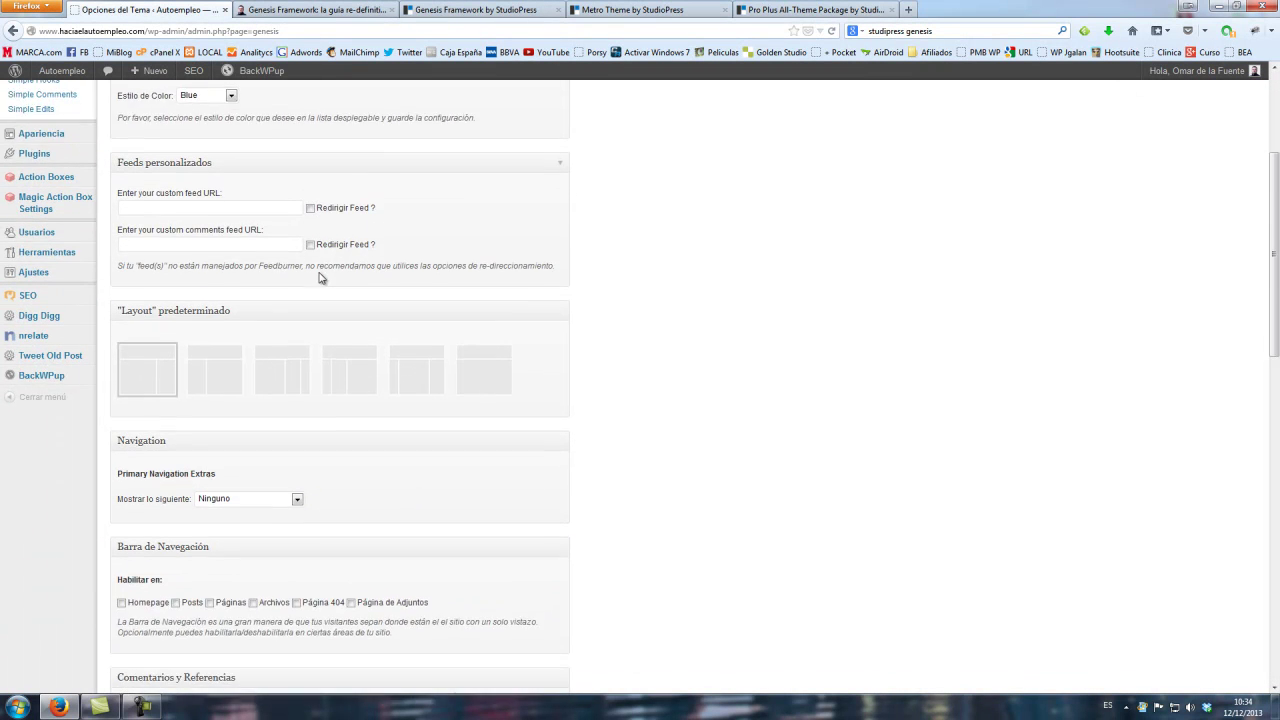
pyautogui.scroll(-5, 319, 278)
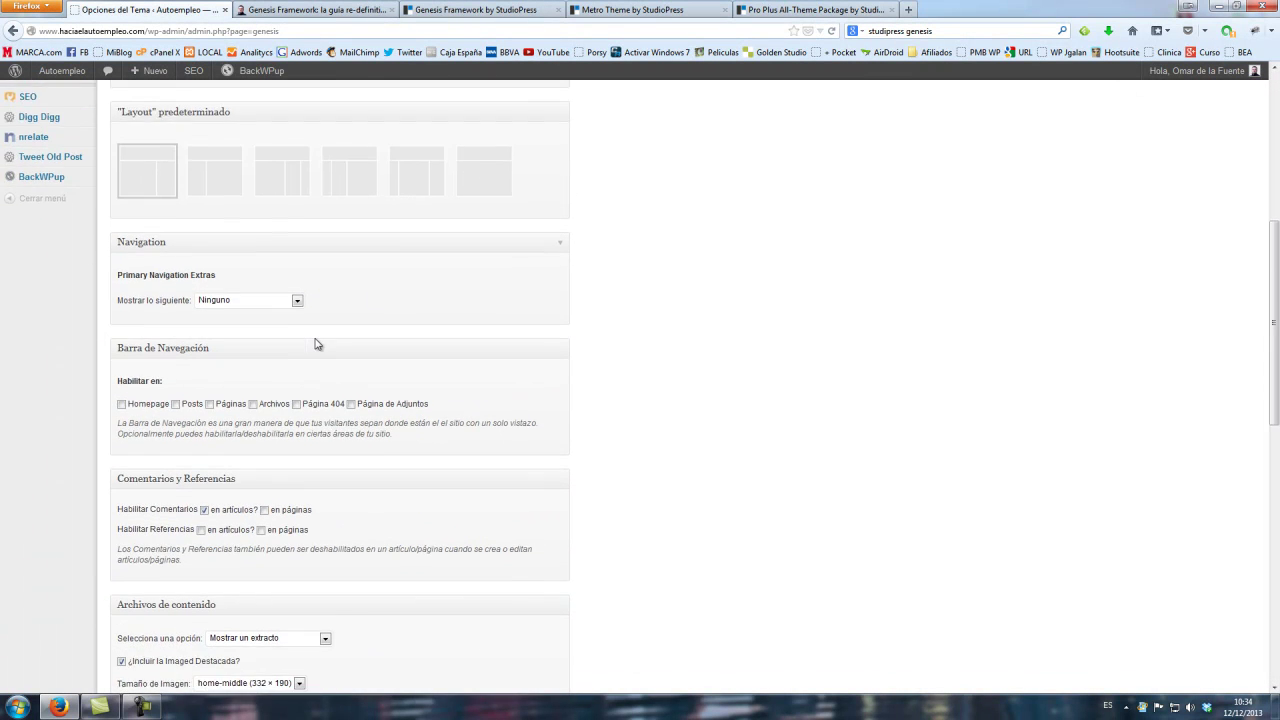
pyautogui.scroll(-3, 316, 344)
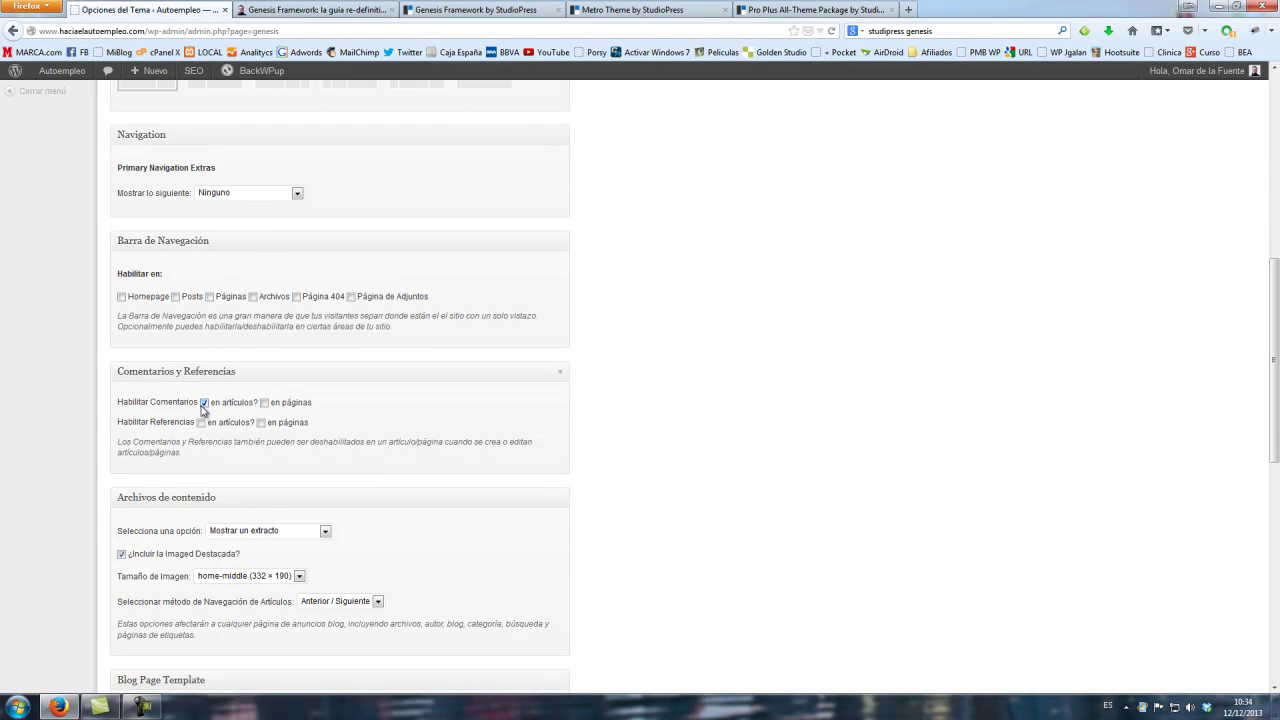
pyautogui.scroll(-7, 357, 417)
pyautogui.scroll(-6, 358, 417)
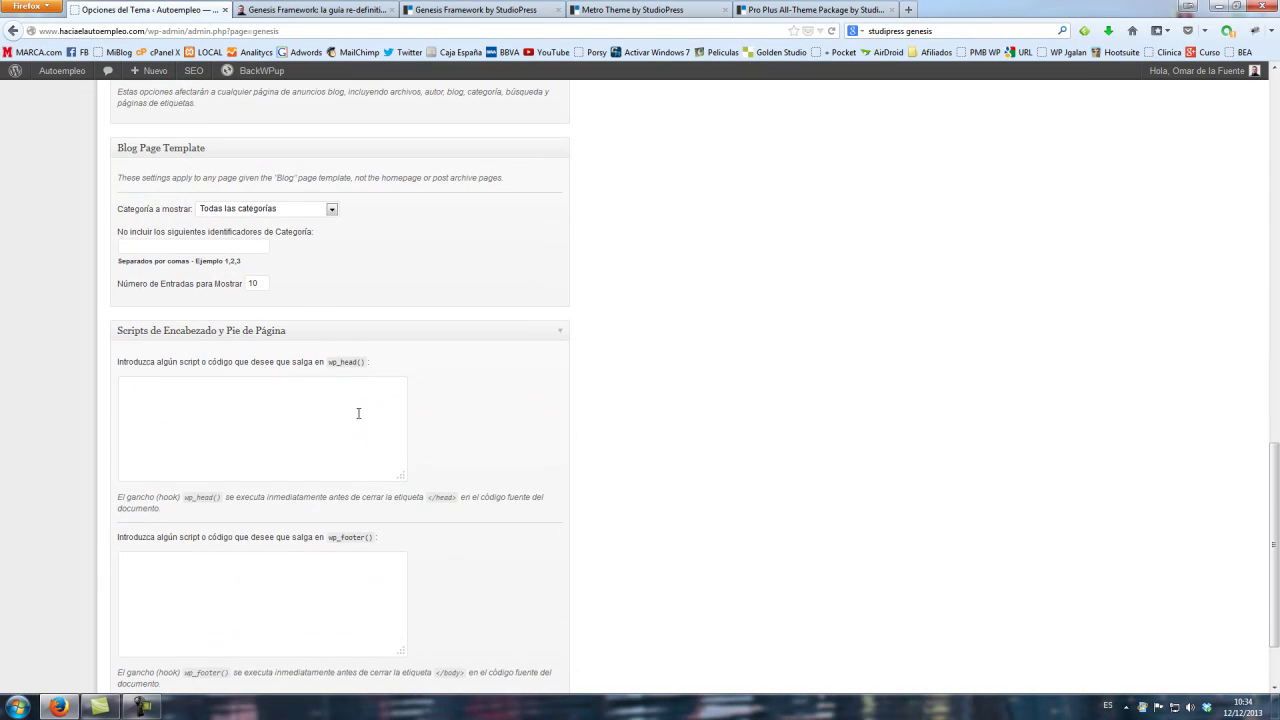
pyautogui.scroll(4, 358, 413)
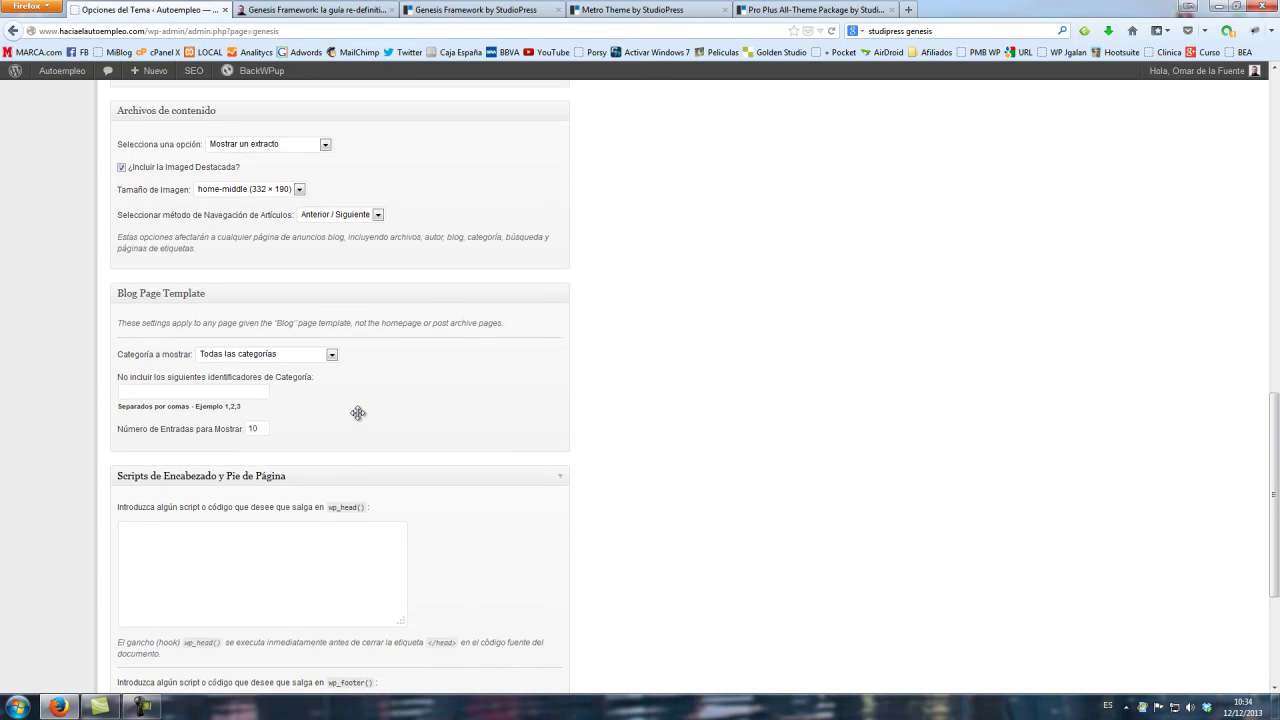
pyautogui.scroll(2, 360, 418)
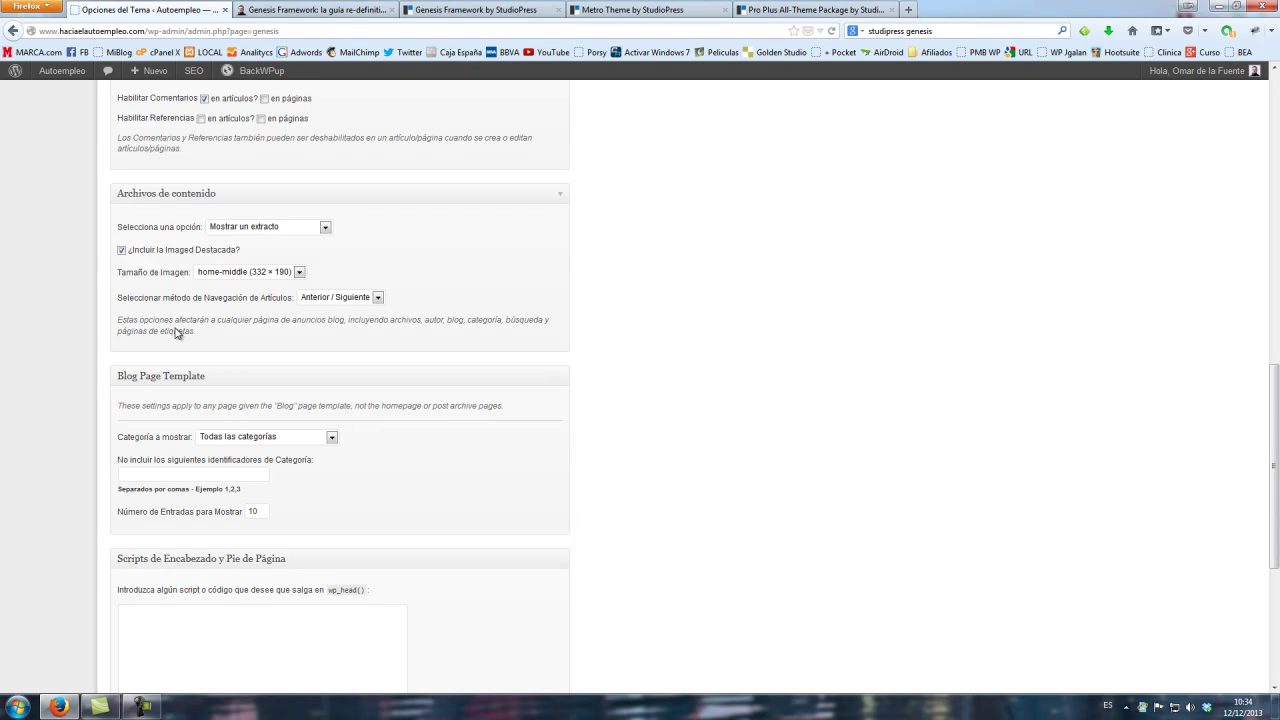
# - Highlight the explanatory notes under the content archives and Blog Page Template settings and look over the theme options again
pyautogui.moveTo(203, 341); pyautogui.dragTo(122, 322)
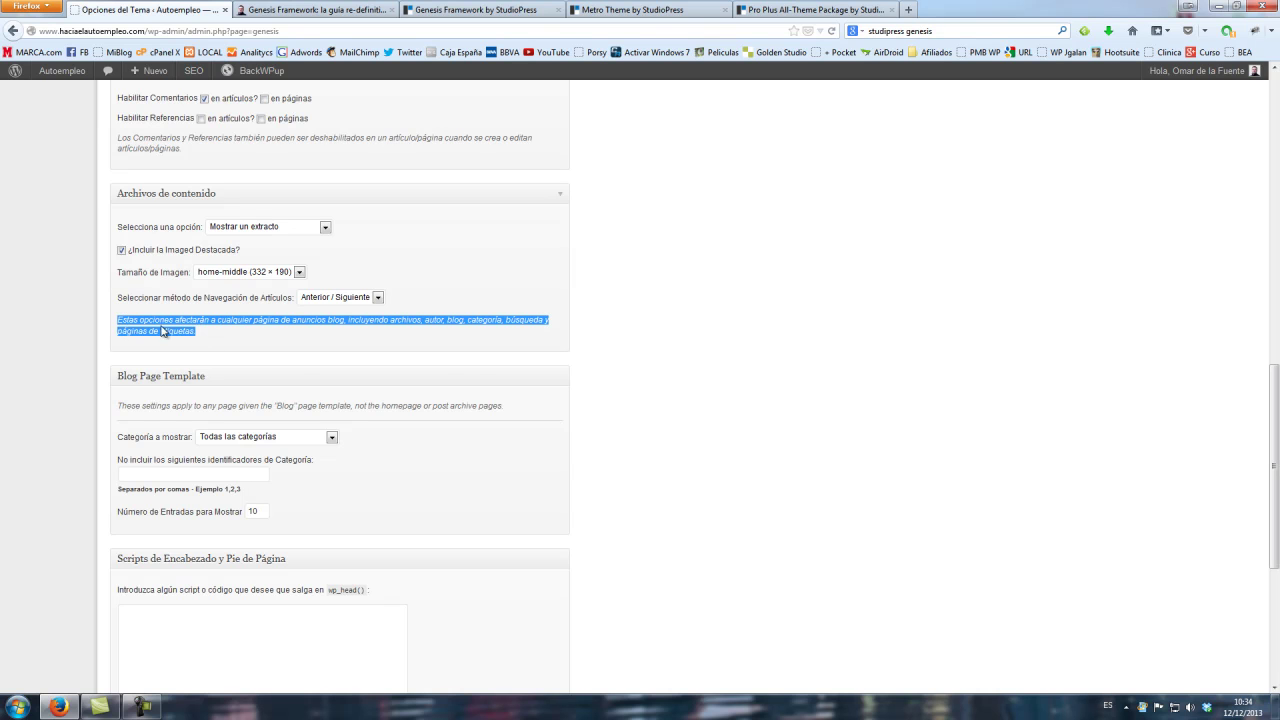
pyautogui.moveTo(503, 406); pyautogui.dragTo(131, 410)
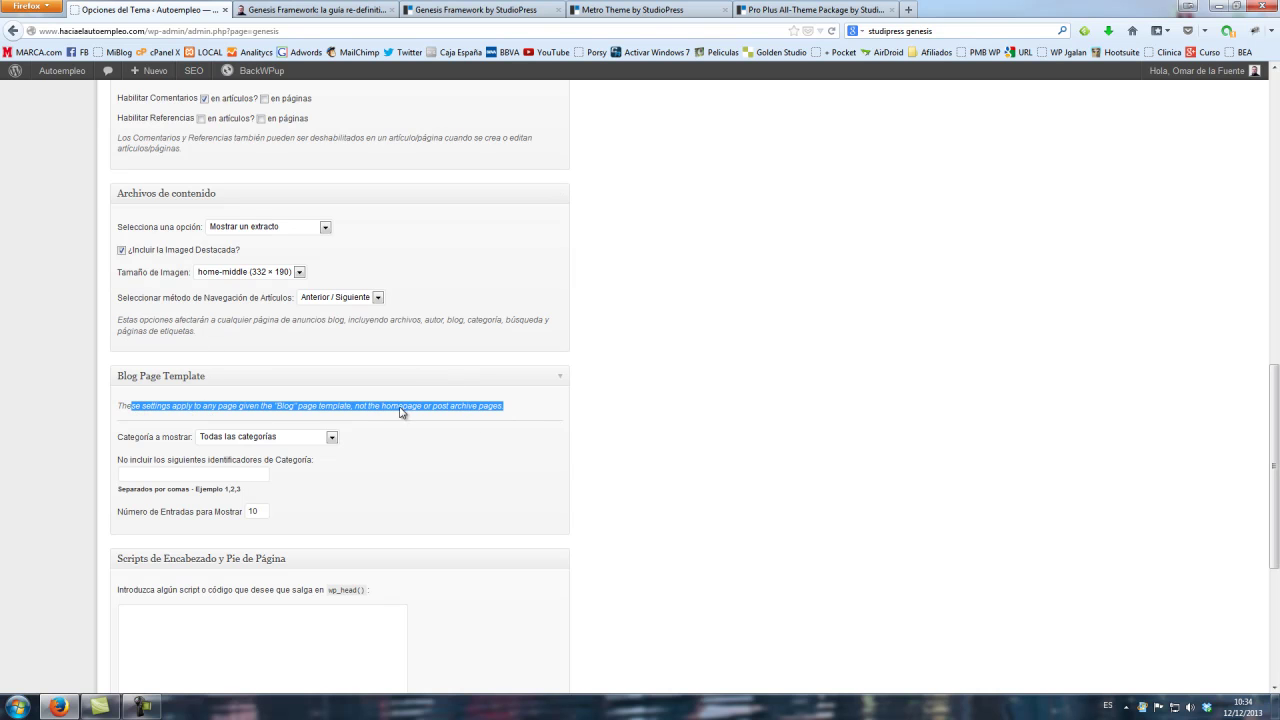
pyautogui.scroll(-1, 424, 465)
pyautogui.scroll(-1, 424, 465)
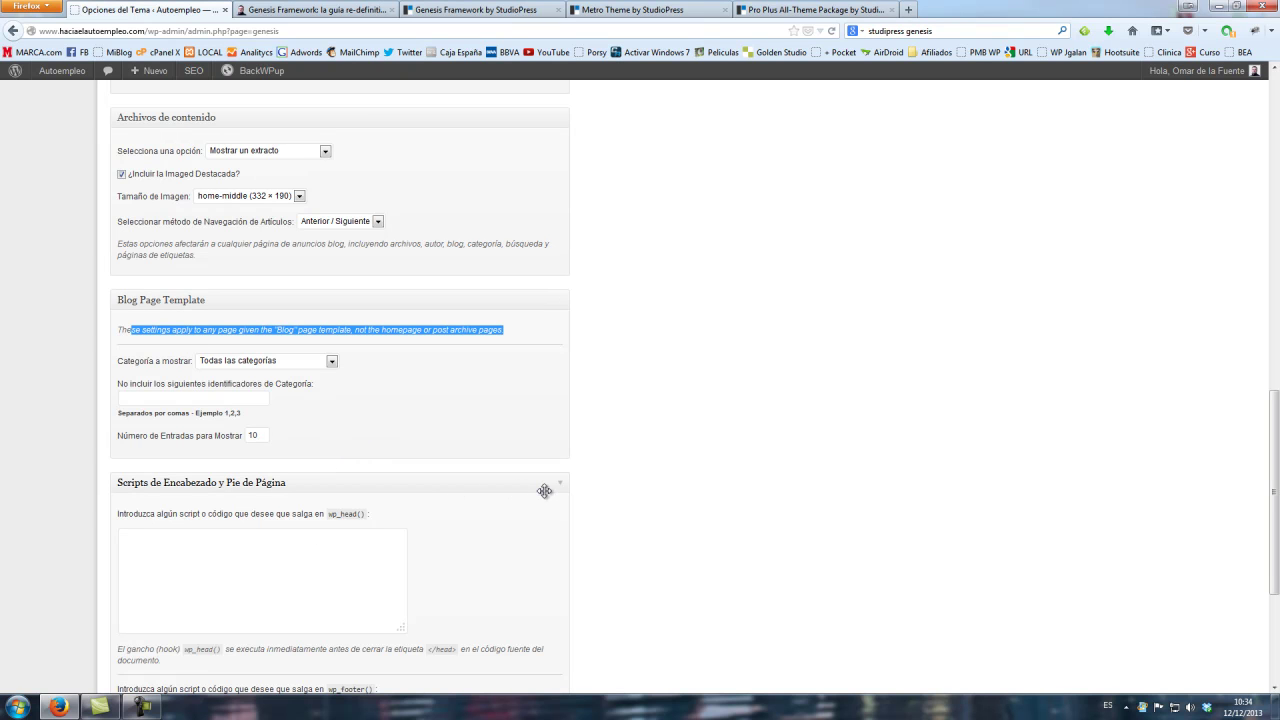
pyautogui.scroll(6, 543, 491)
pyautogui.scroll(8, 512, 444)
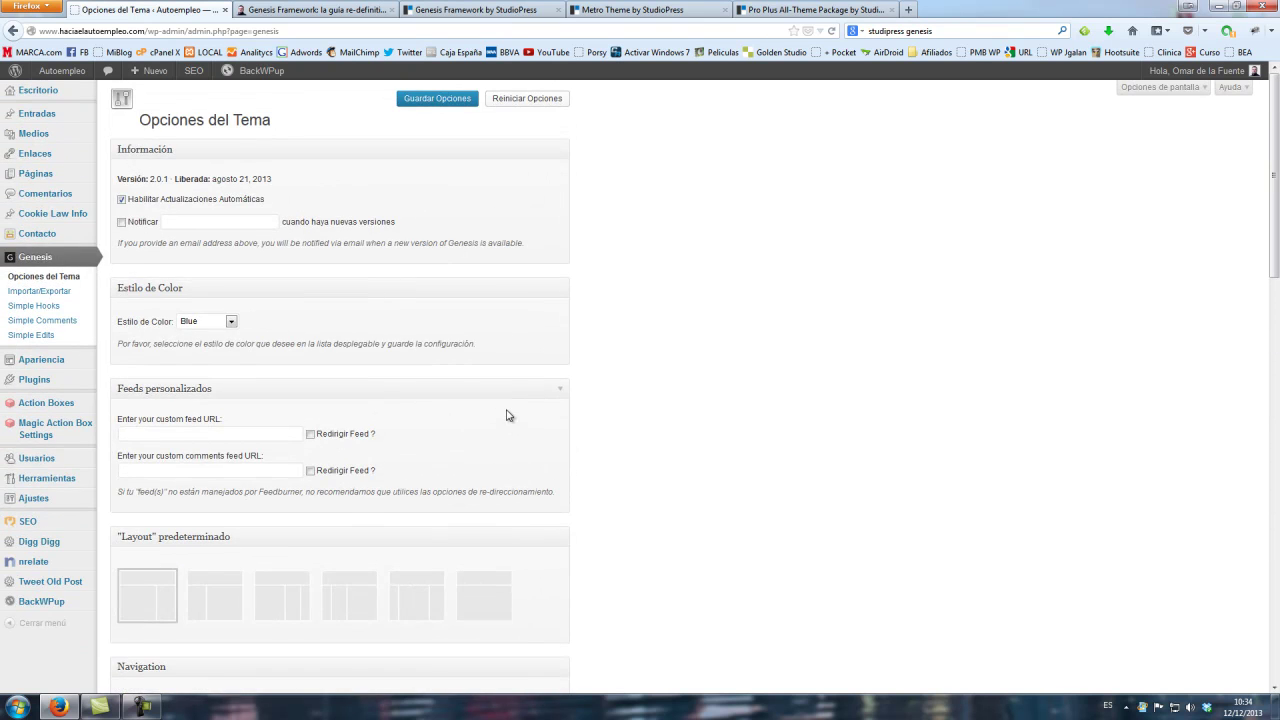
pyautogui.scroll(-6, 343, 371)
# - Go back to the guide article and find the section on configuring the Home
pyautogui.click(315, 9)
pyautogui.scroll(3, 334, 432)
pyautogui.scroll(10, 334, 432)
pyautogui.scroll(-1, 468, 395)
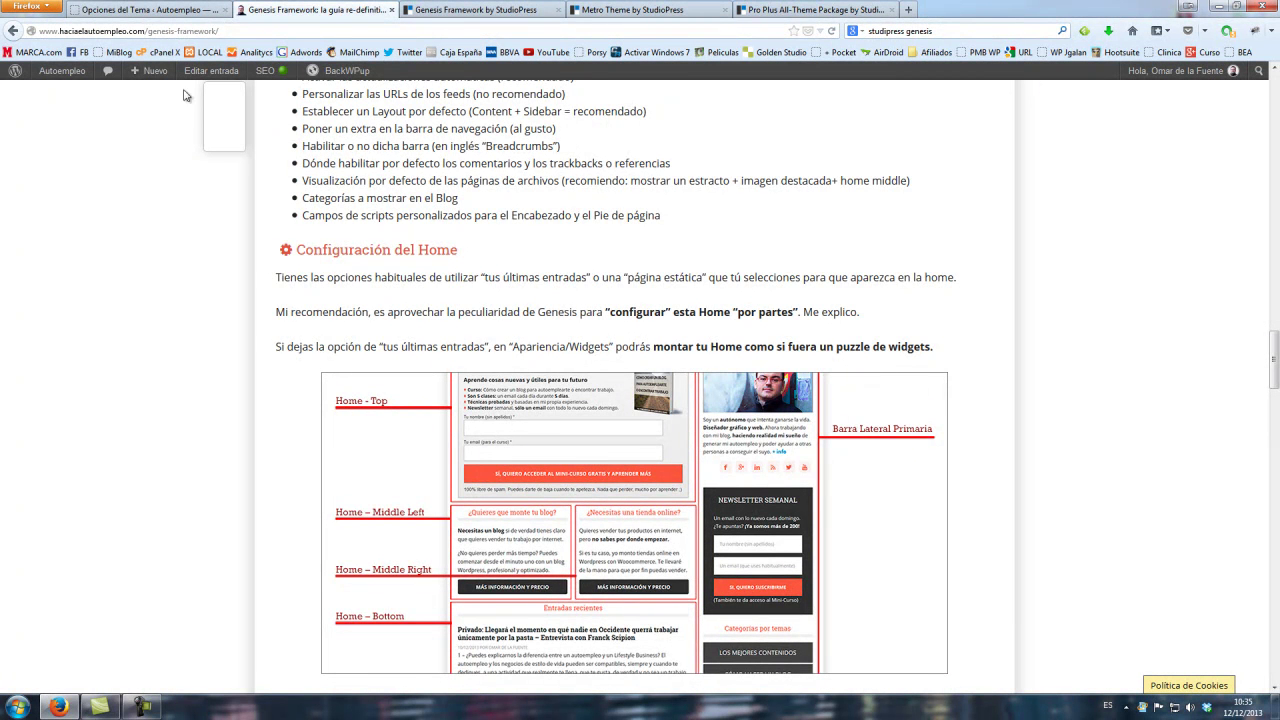
# - Open the Widgets page under the site's appearance settings in the WordPress admin
pyautogui.click(150, 10)
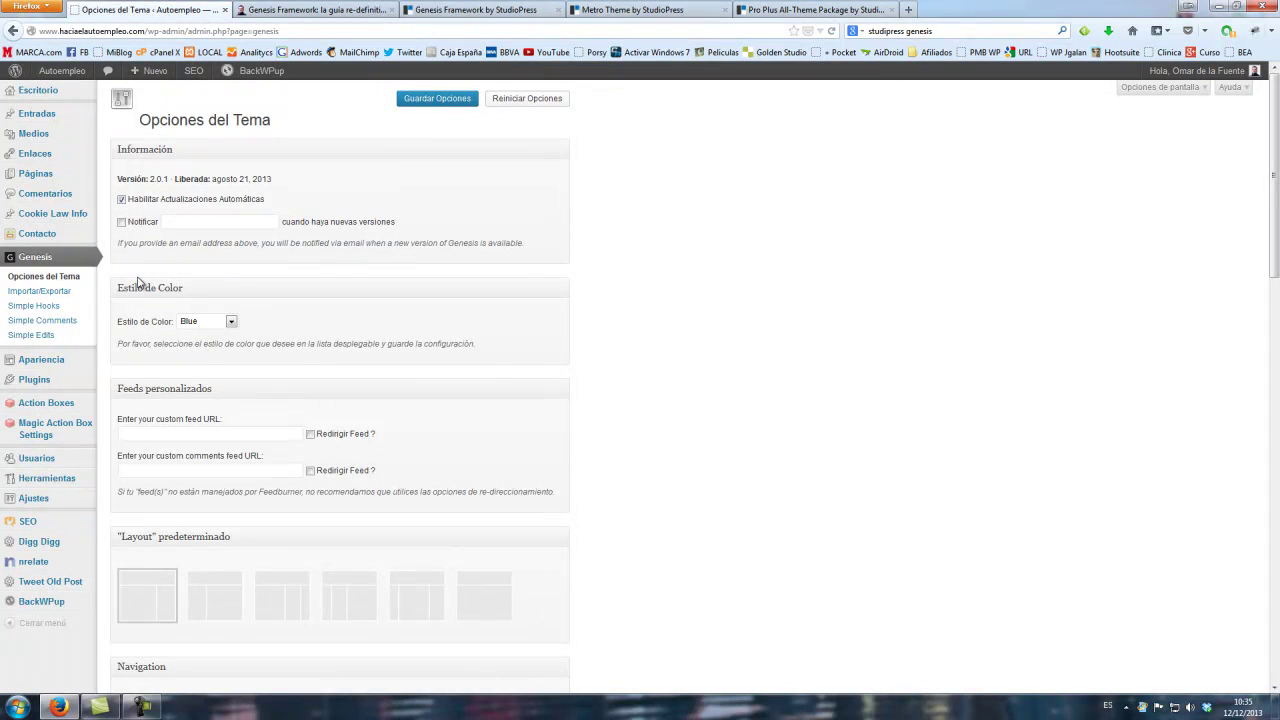
pyautogui.moveTo(66, 369)
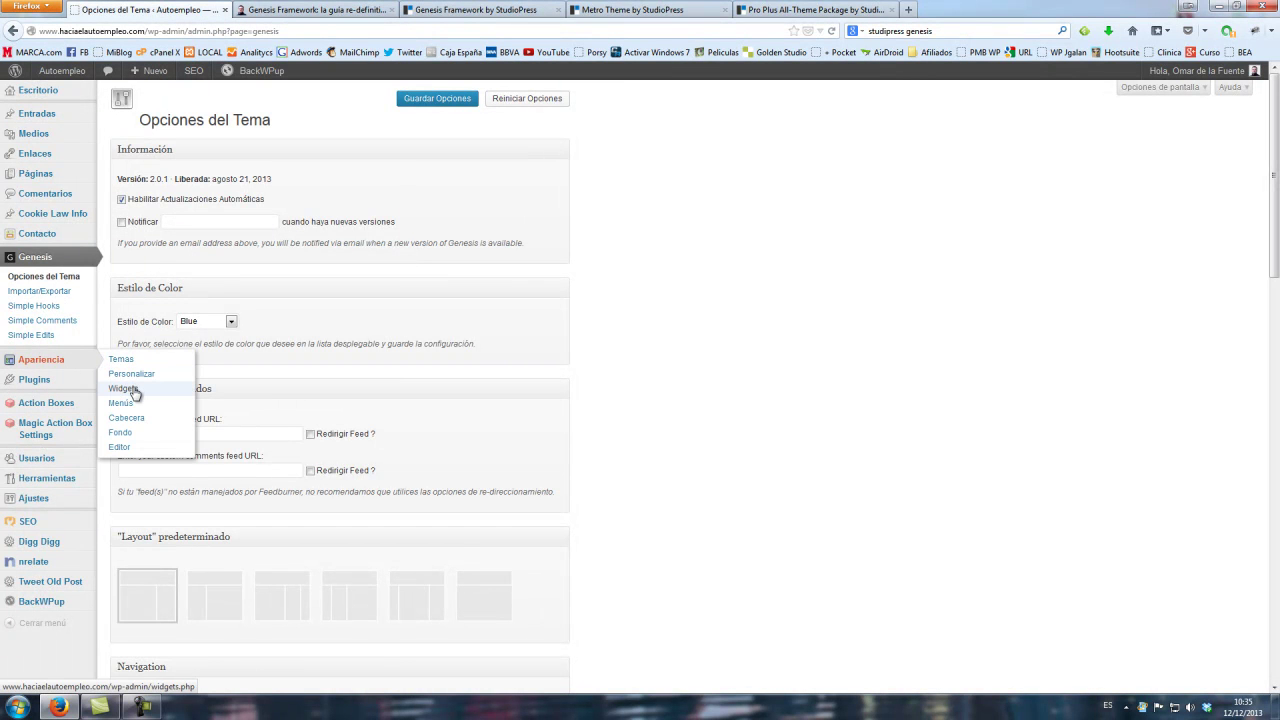
pyautogui.click(123, 388)
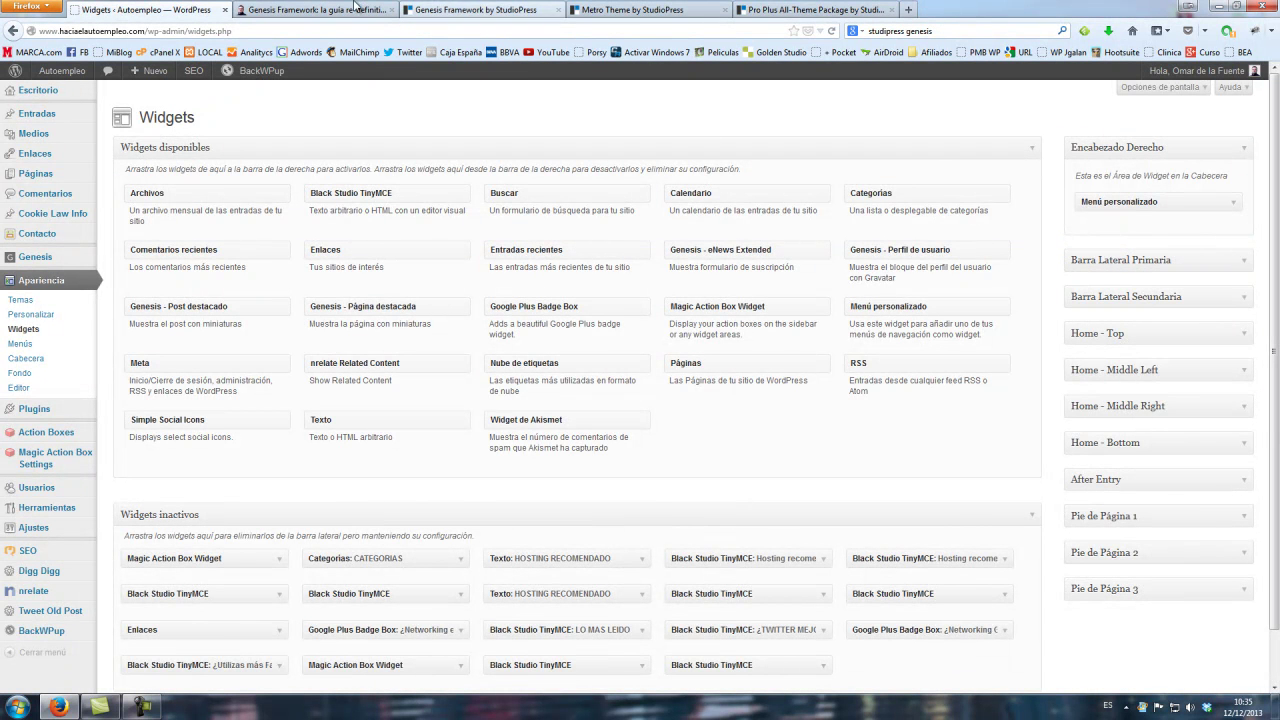
# - Study the guide article's diagram of the Home widget areas and the Metro Pro area list
pyautogui.click(318, 10)
pyautogui.scroll(-3, 541, 352)
pyautogui.scroll(-2, 541, 352)
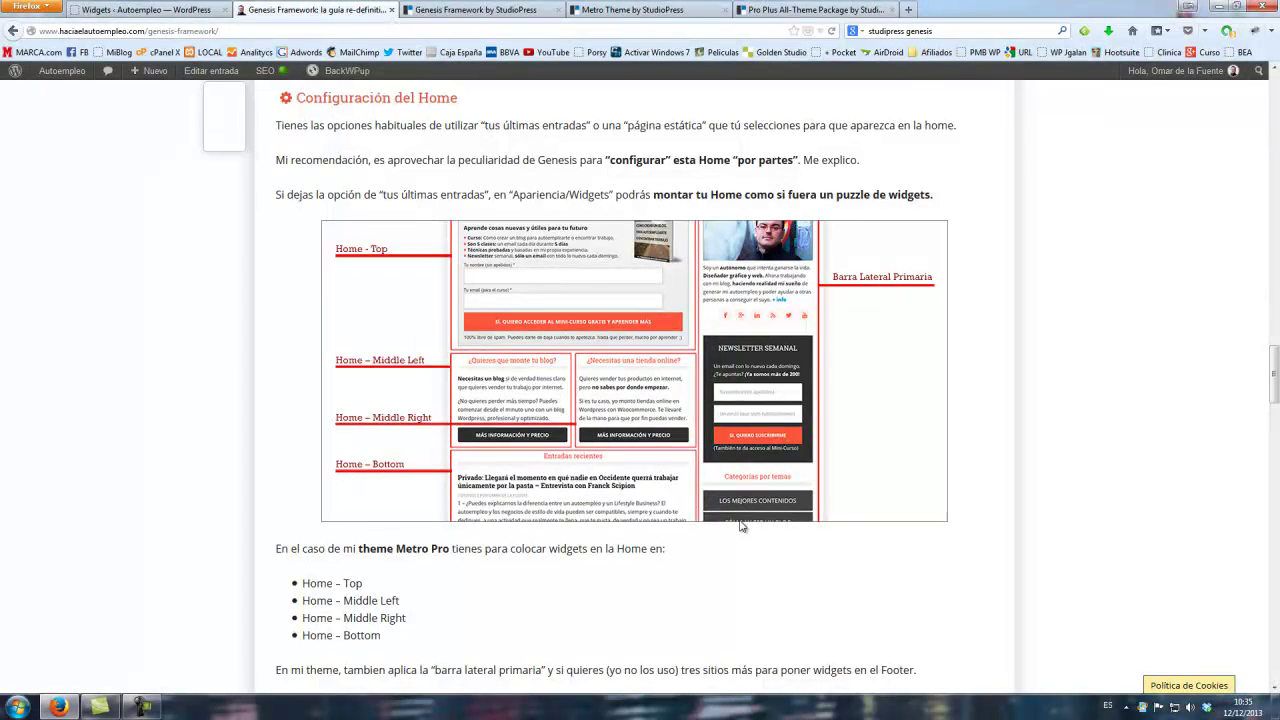
# - Expand the Barra Lateral Primaria widget area and compare its widgets with the guide's Home diagram
pyautogui.click(183, 12)
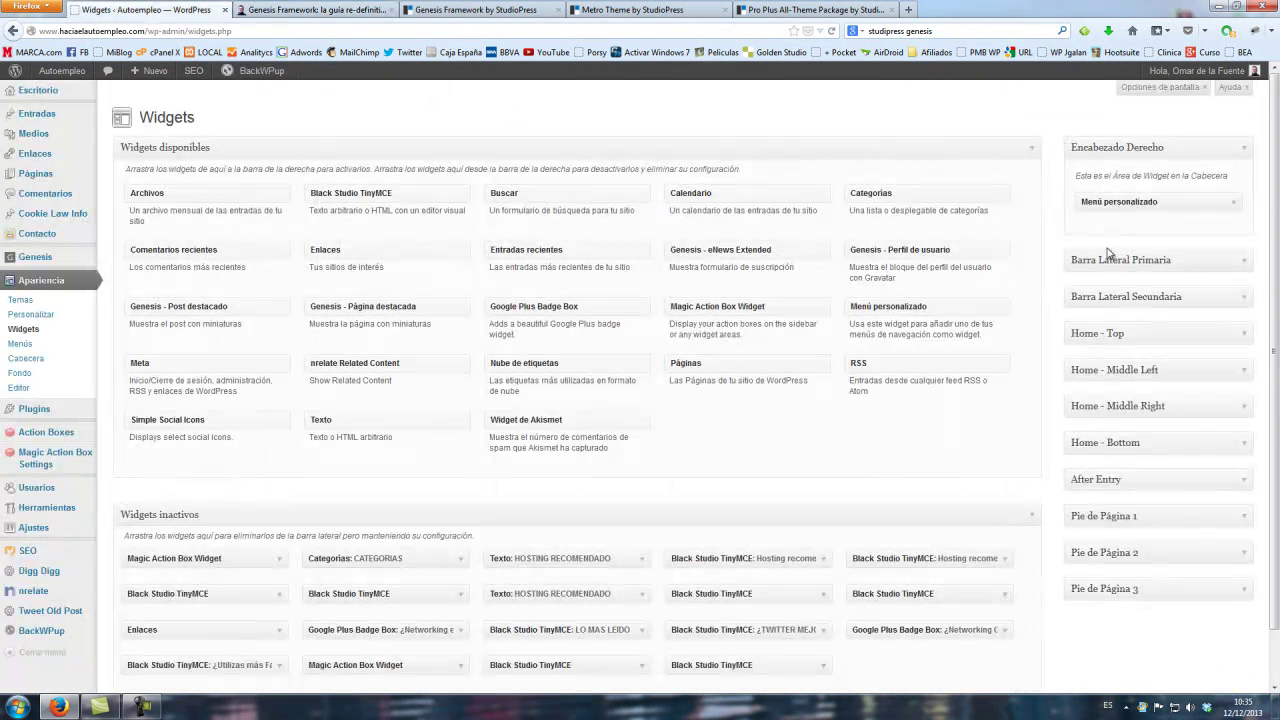
pyautogui.click(1245, 264)
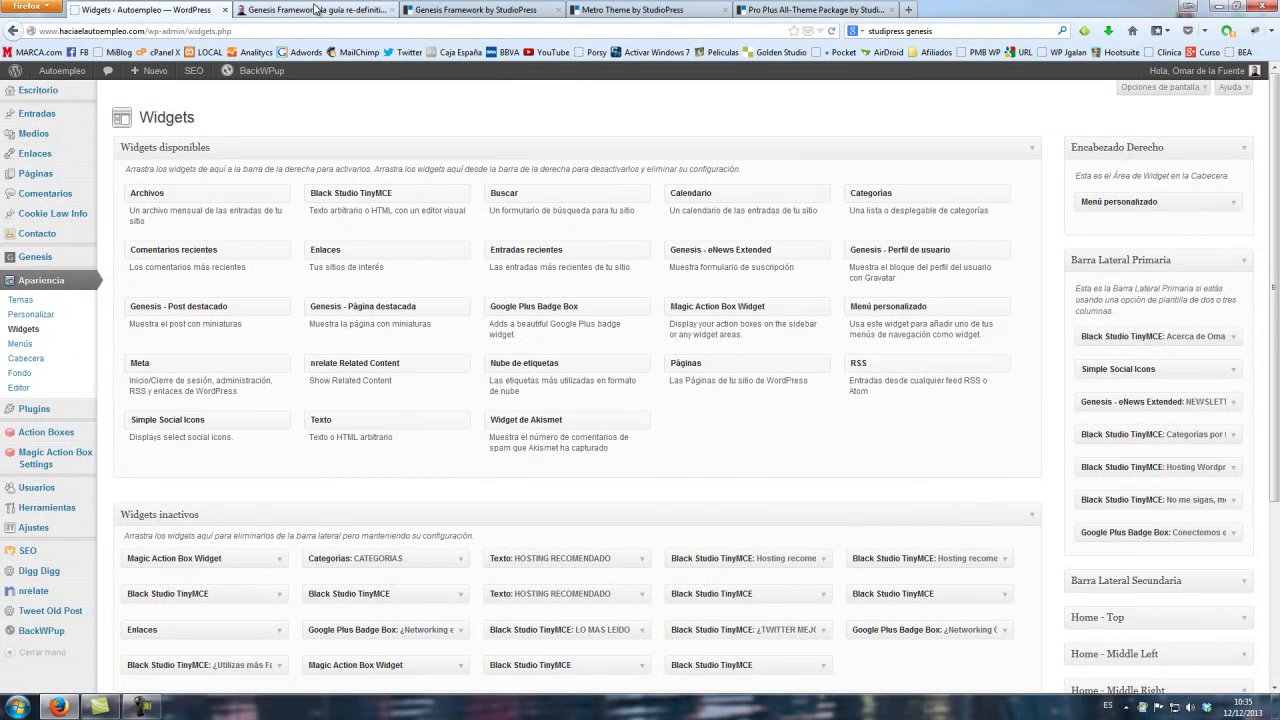
pyautogui.click(265, 10)
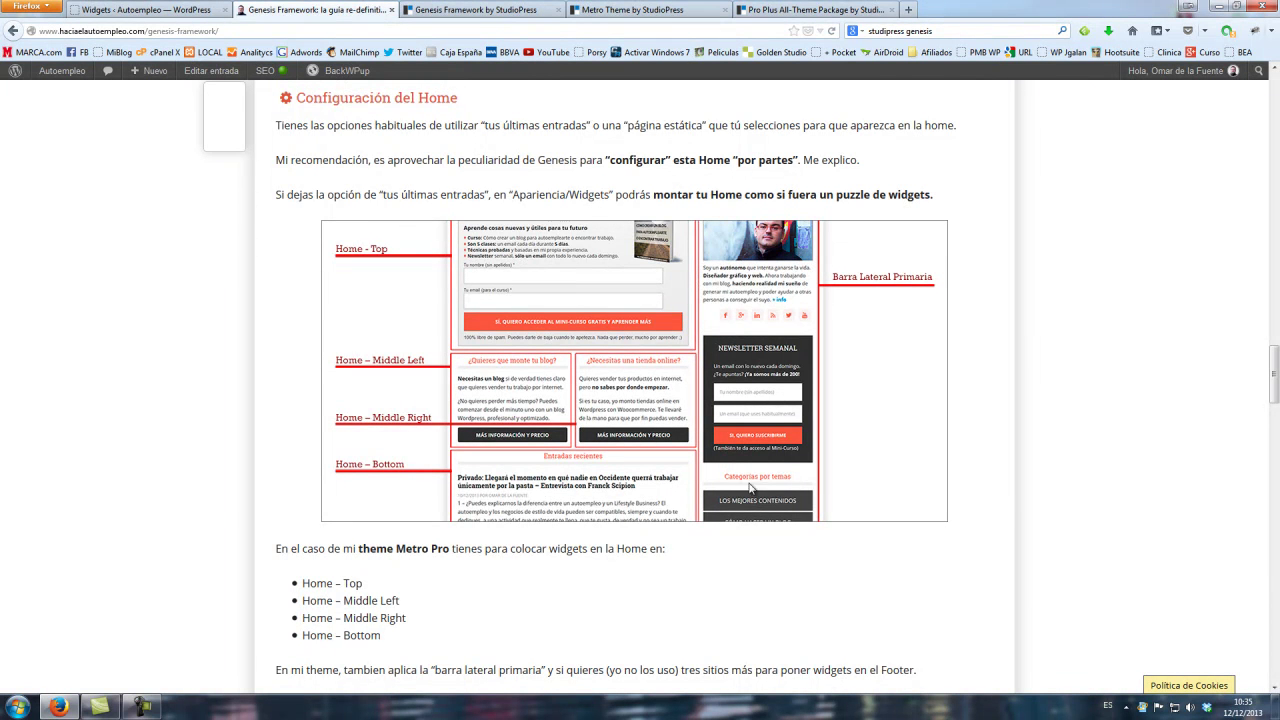
pyautogui.click(179, 9)
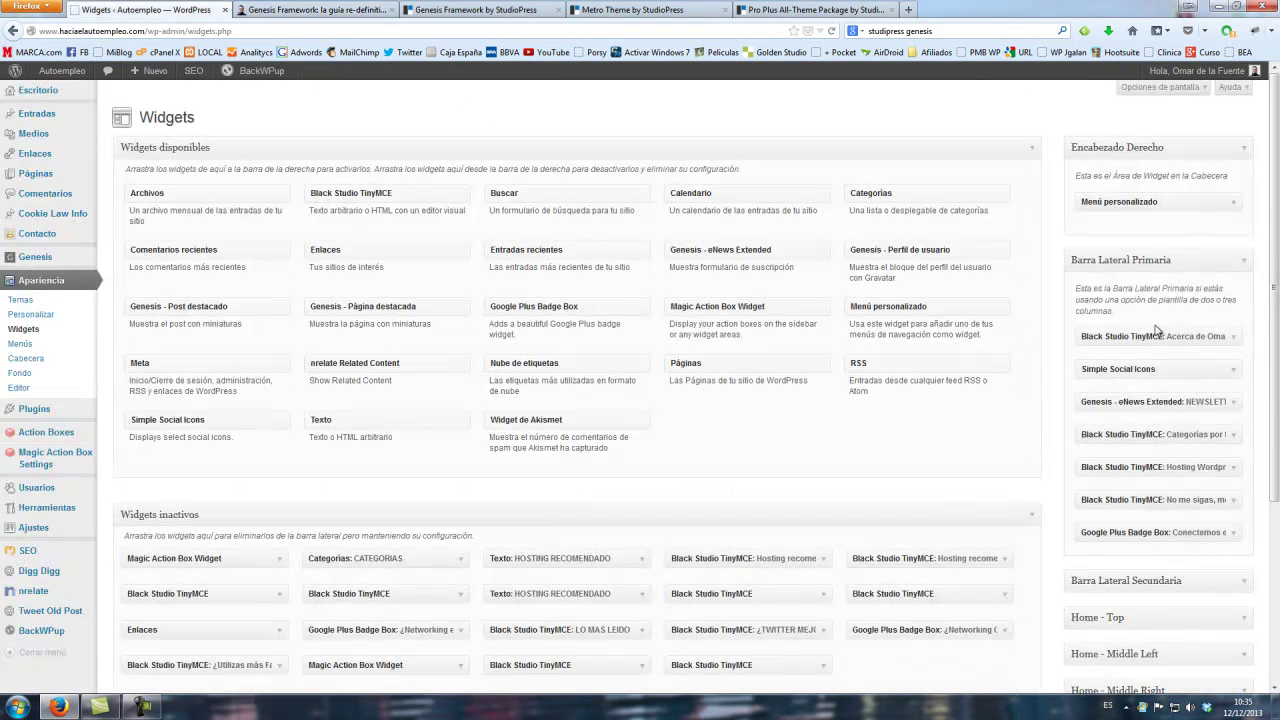
# - Collapse Barra Lateral Primaria, expand the Home - Top area and show its Black Studio TinyMCE widget in the Visual editor
pyautogui.click(1246, 261)
pyautogui.click(1244, 337)
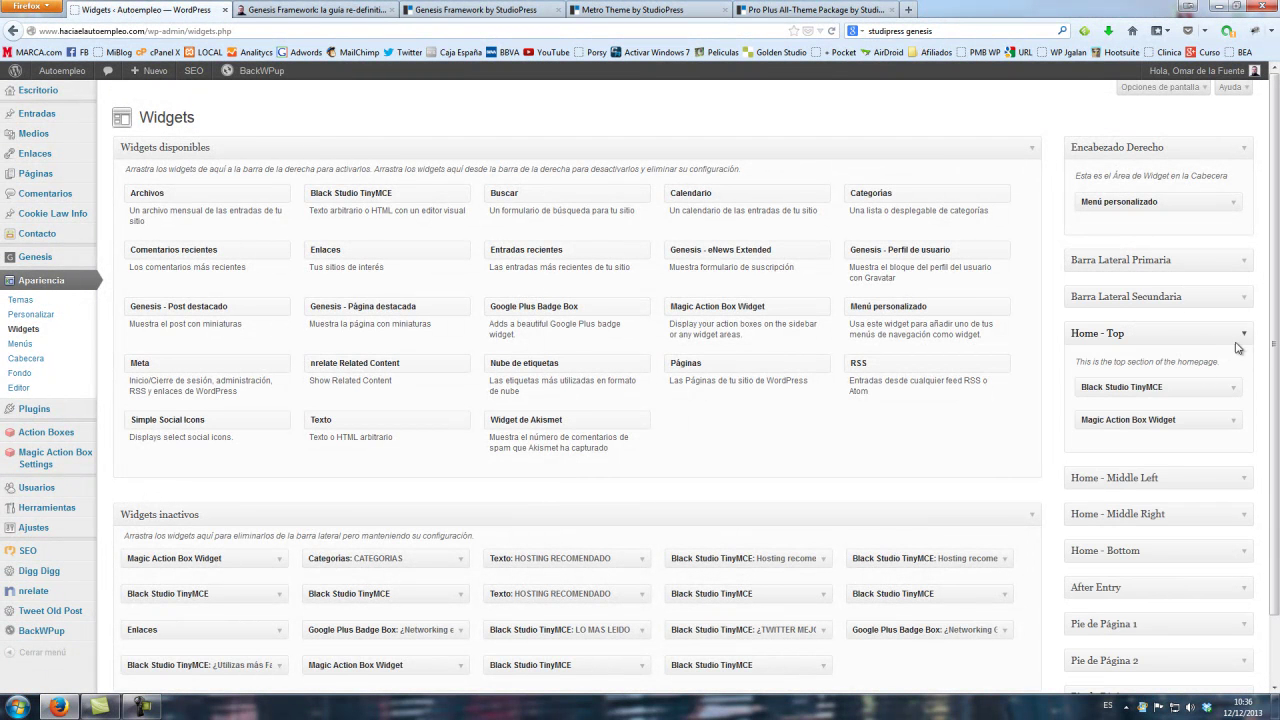
pyautogui.click(1234, 389)
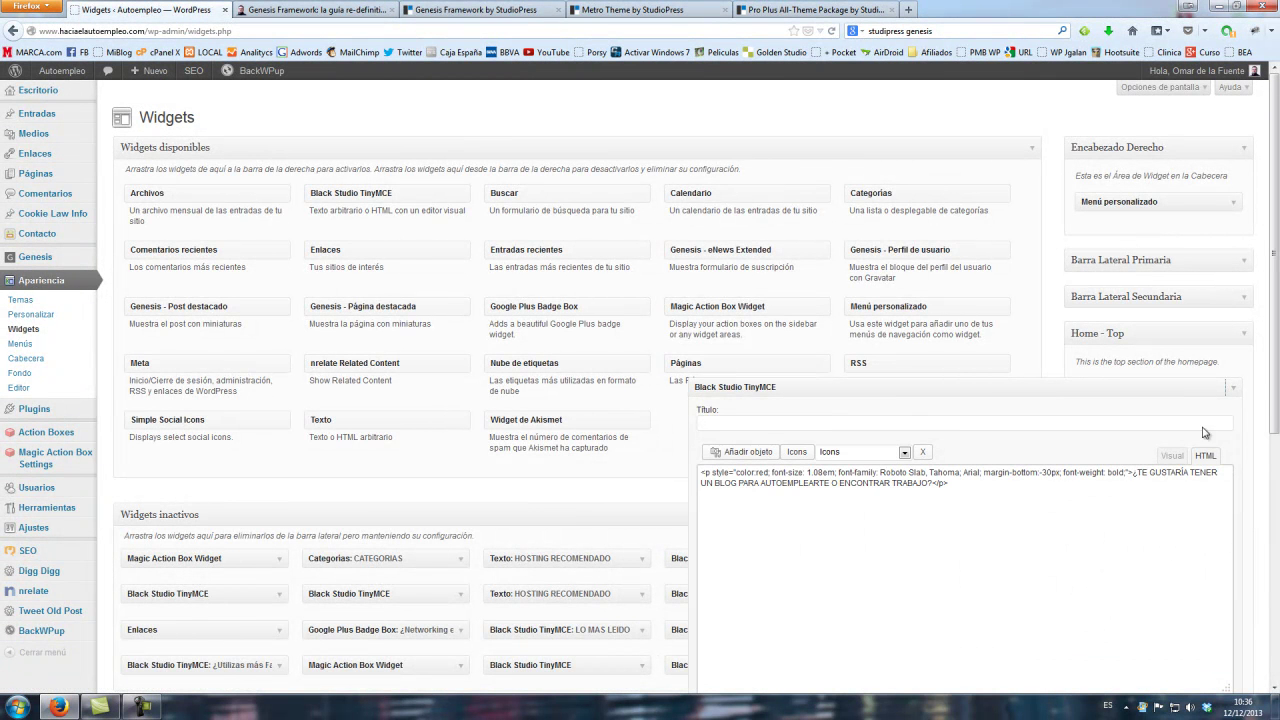
pyautogui.click(1171, 456)
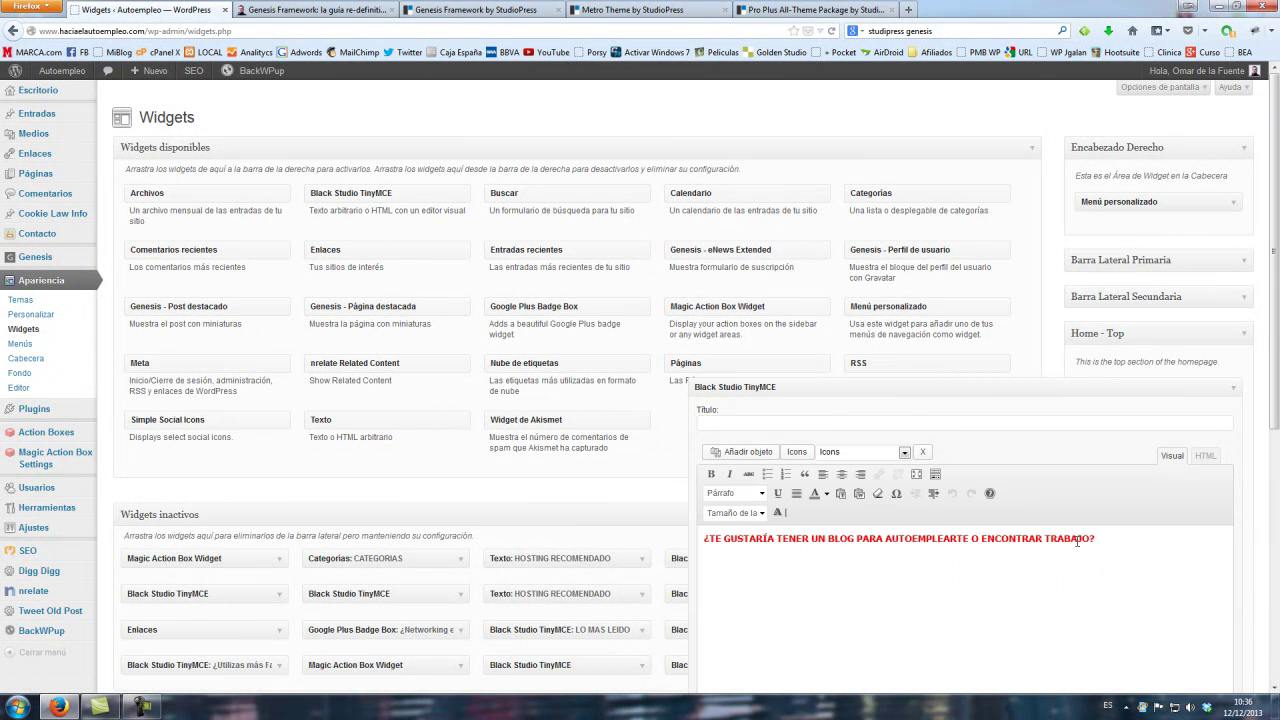
# - Collapse the Black Studio TinyMCE widget in Home - Top, then view the Magic Action Box Widget's settings and collapse it
pyautogui.click(1236, 389)
pyautogui.click(1235, 422)
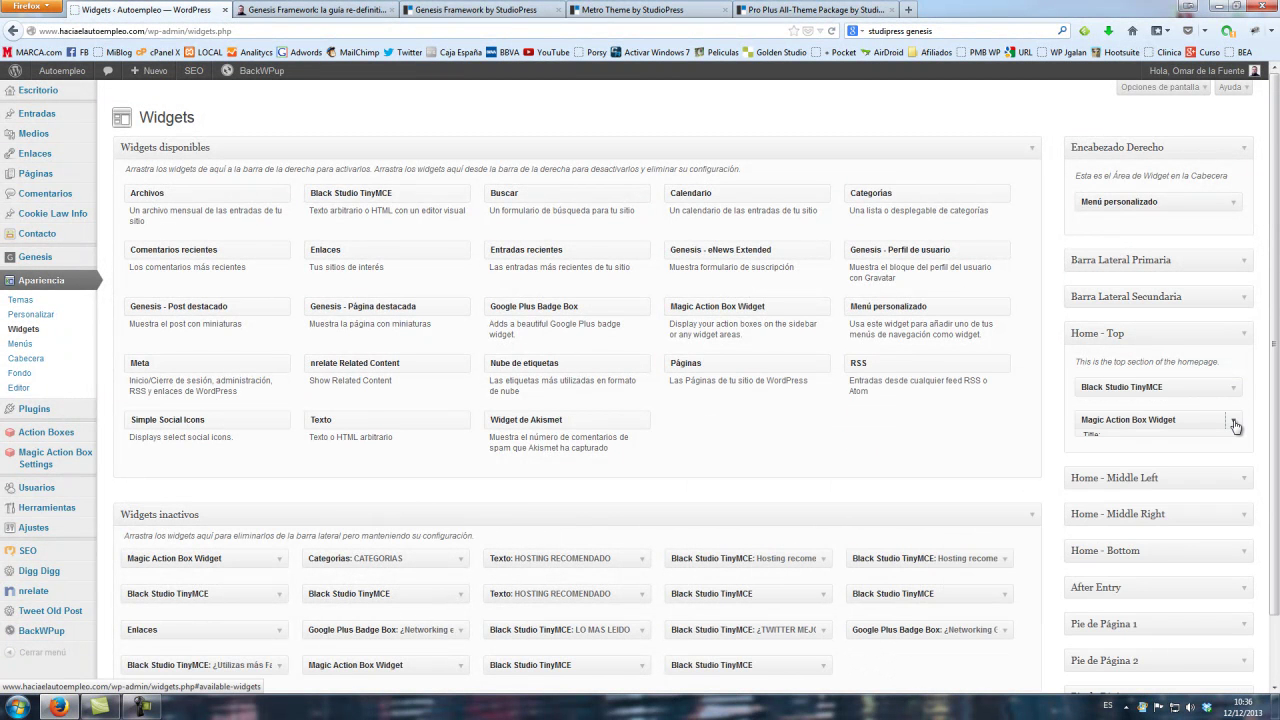
pyautogui.scroll(-2, 1205, 455)
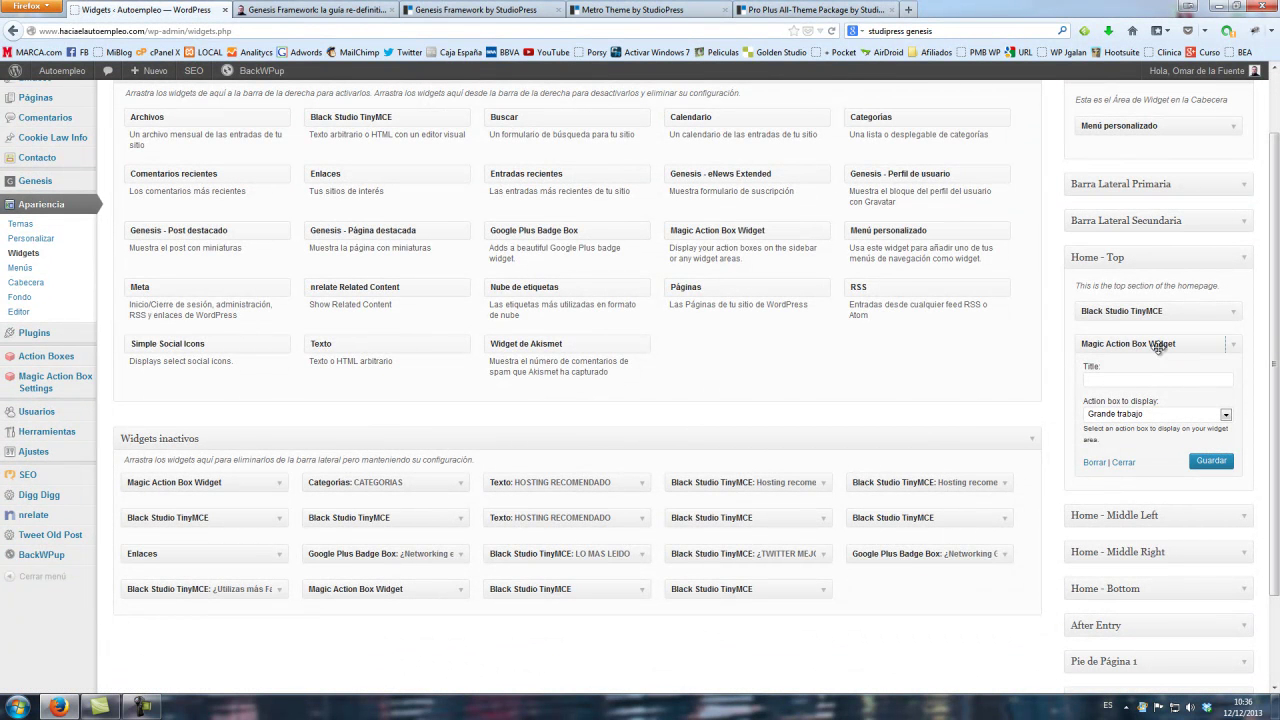
pyautogui.click(1234, 348)
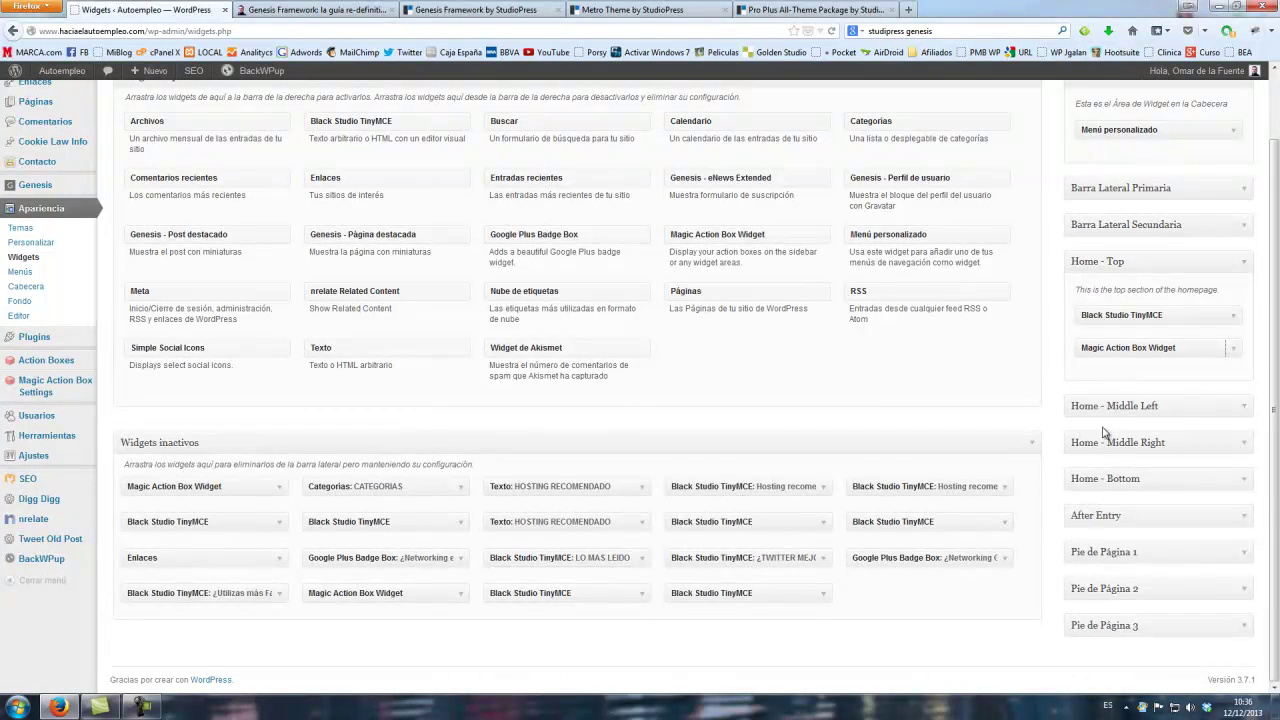
# - Expand the Home - Middle Left, Home - Middle Right and Home - Bottom areas and review the widgets each contains
pyautogui.click(1242, 407)
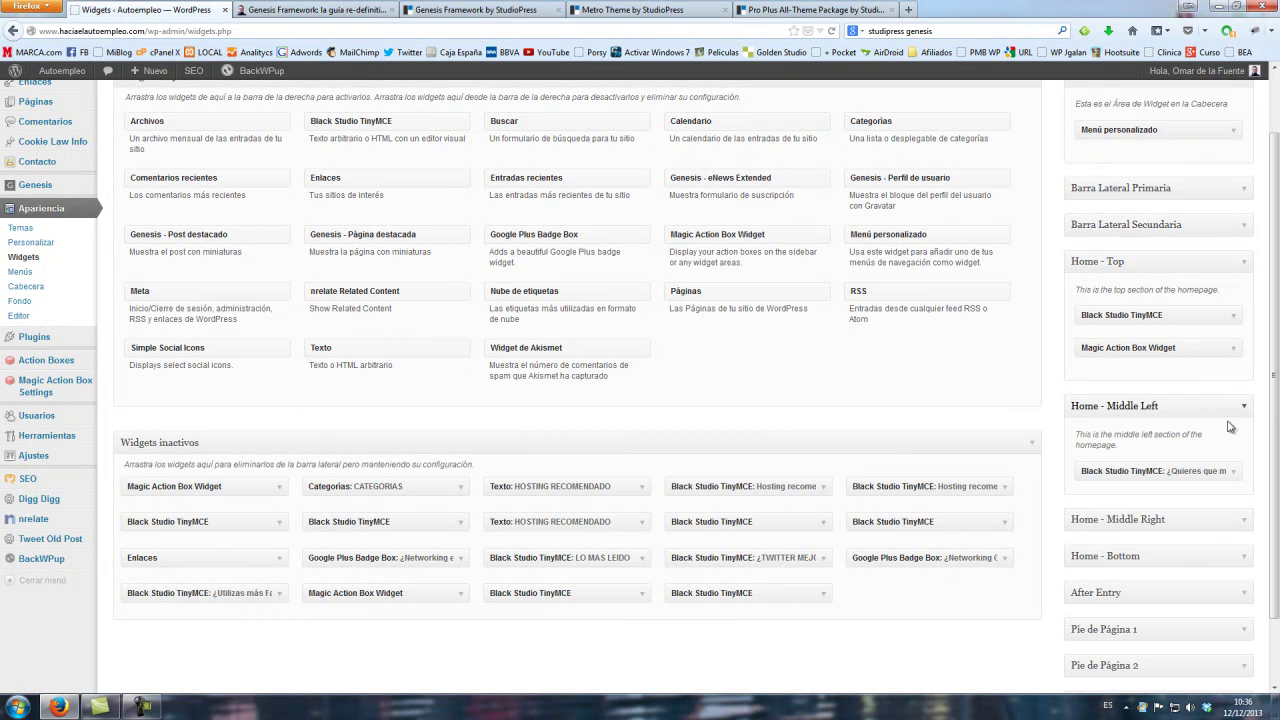
pyautogui.click(1244, 526)
pyautogui.scroll(-1, 1241, 555)
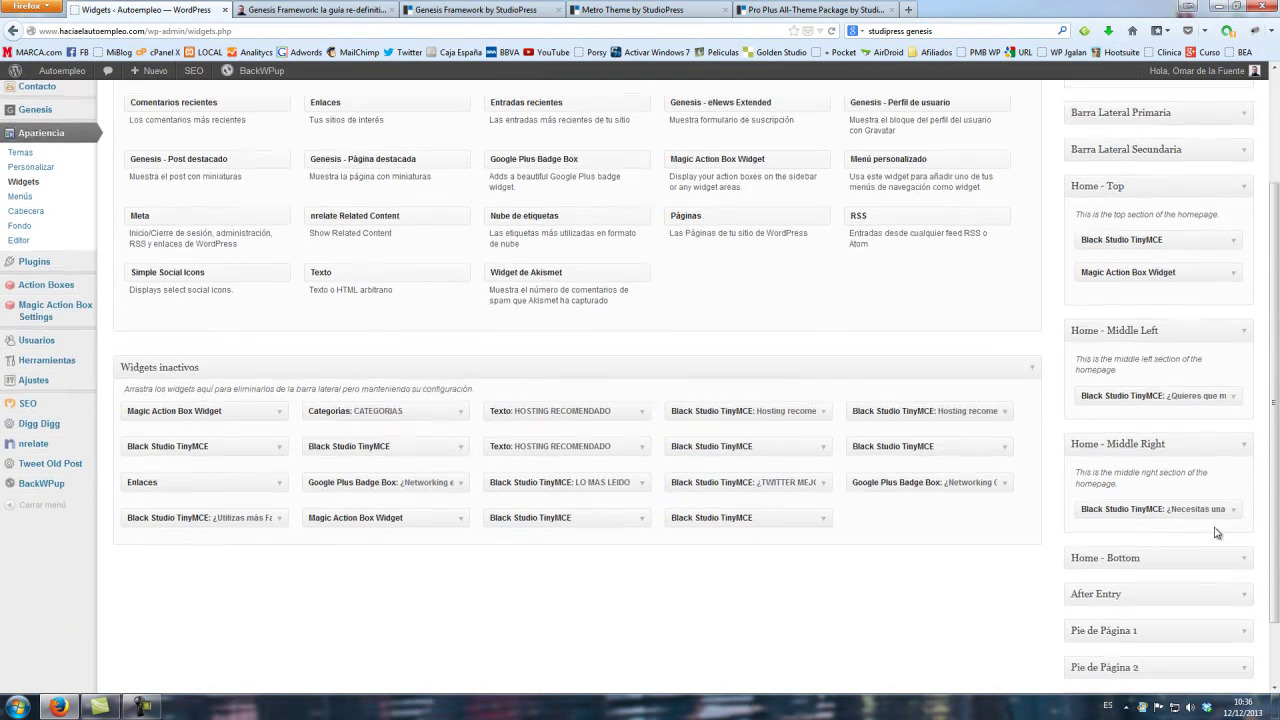
pyautogui.click(1240, 560)
pyautogui.scroll(-1, 1228, 545)
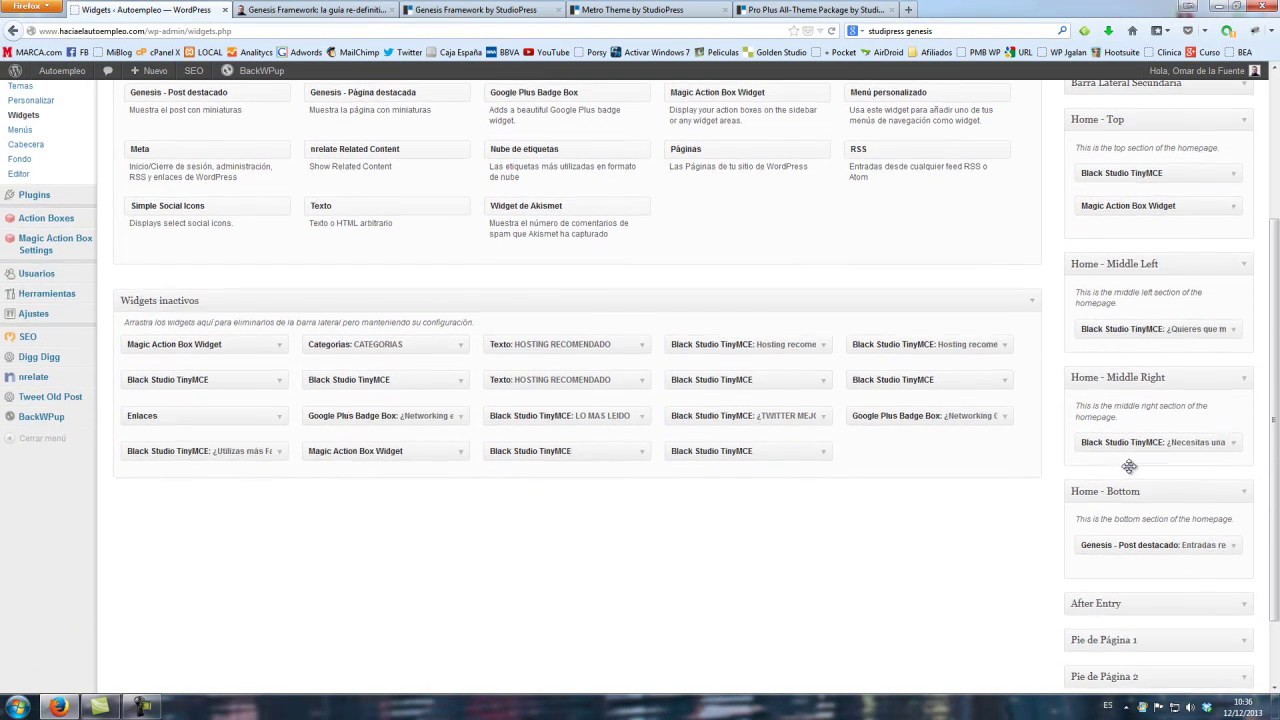
pyautogui.scroll(1, 1160, 334)
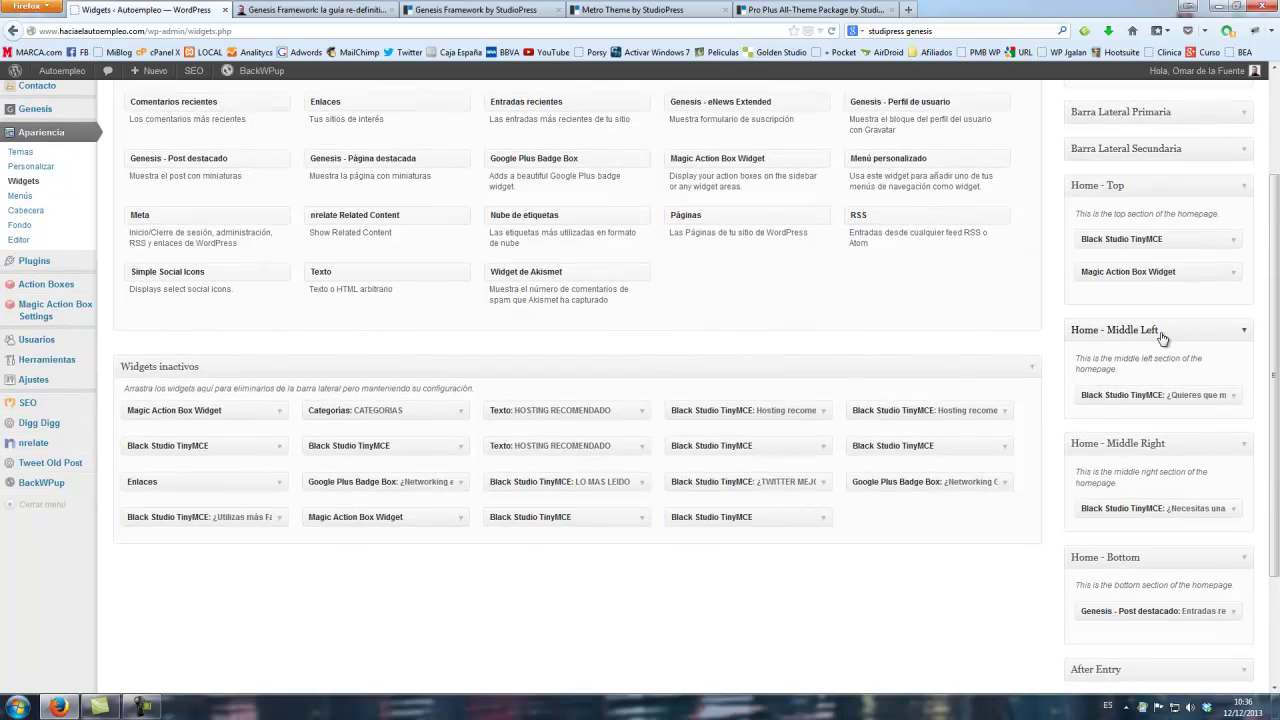
pyautogui.scroll(1, 1158, 245)
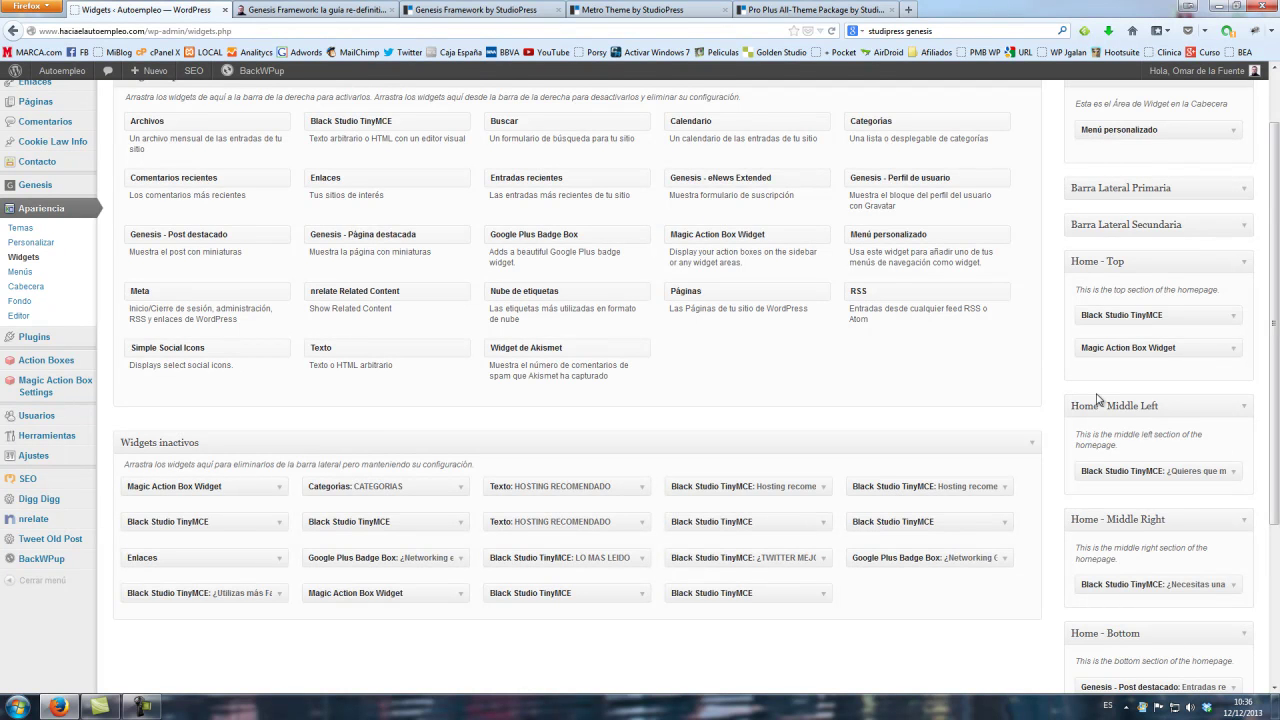
pyautogui.scroll(-2, 1087, 397)
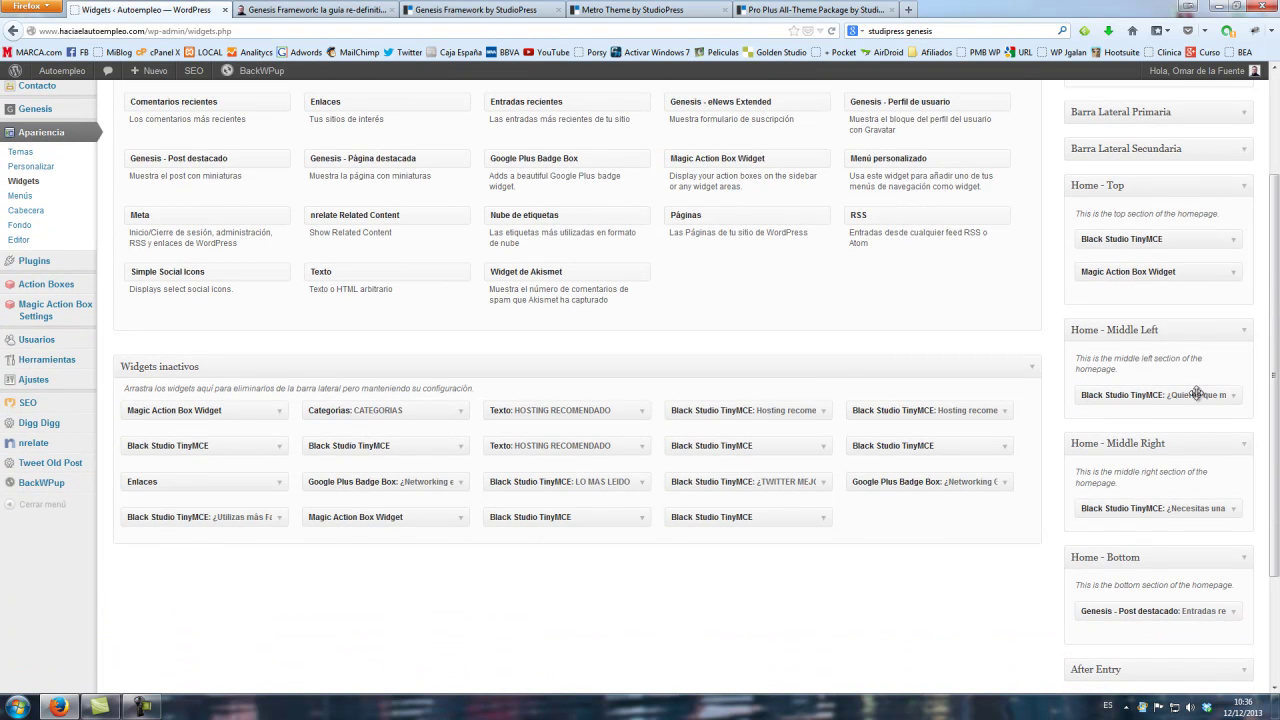
# - Compare the Visual and HTML views of the Home - Middle Left area's Black Studio TinyMCE widget, then collapse it
pyautogui.click(1236, 398)
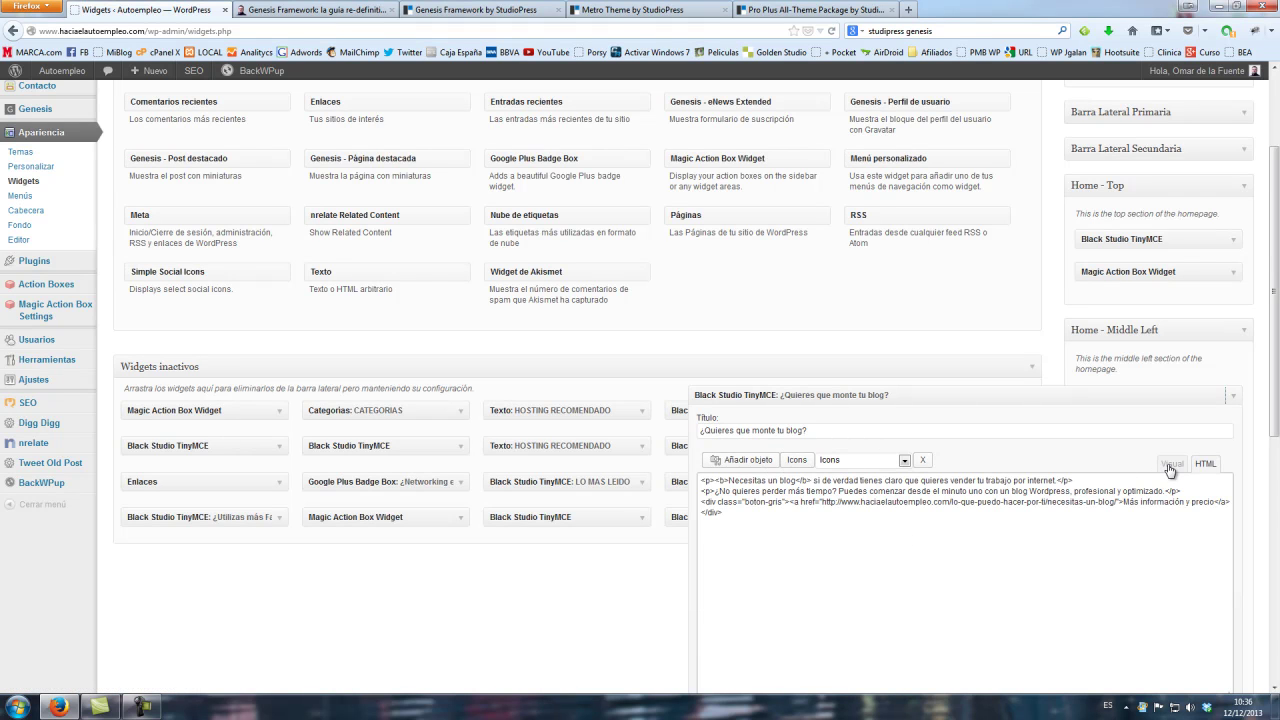
pyautogui.click(1170, 465)
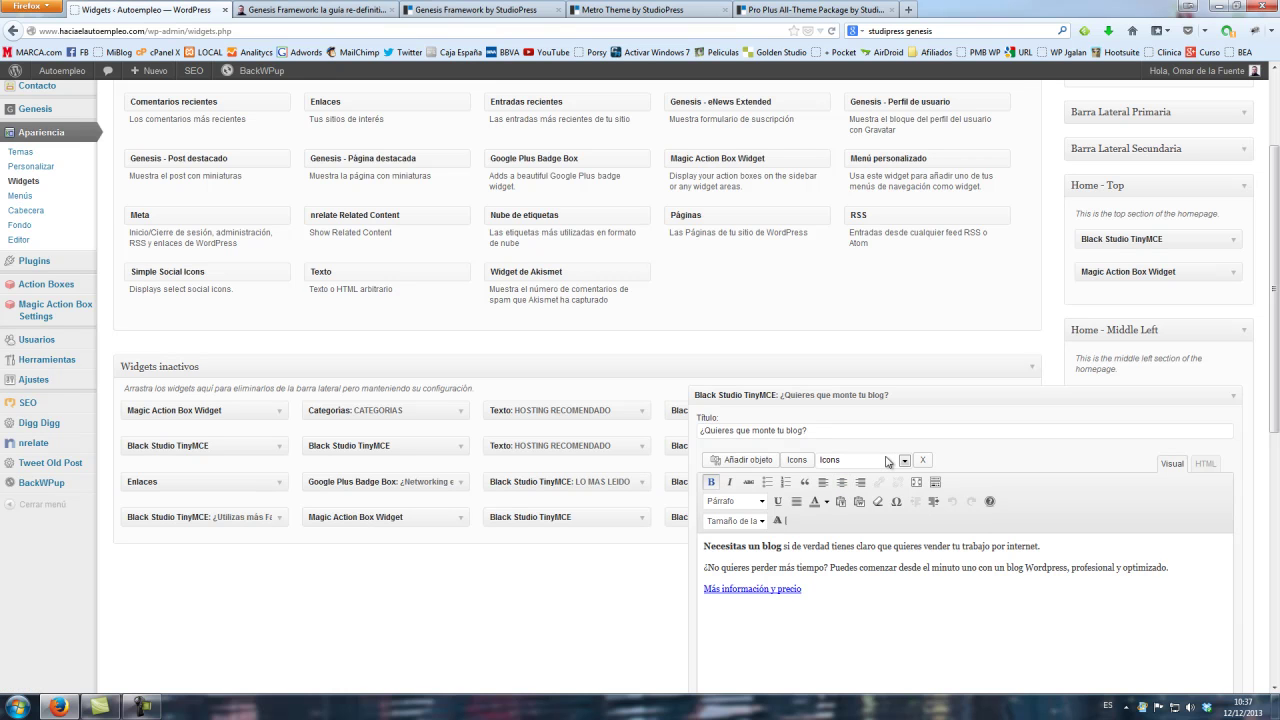
pyautogui.click(1205, 466)
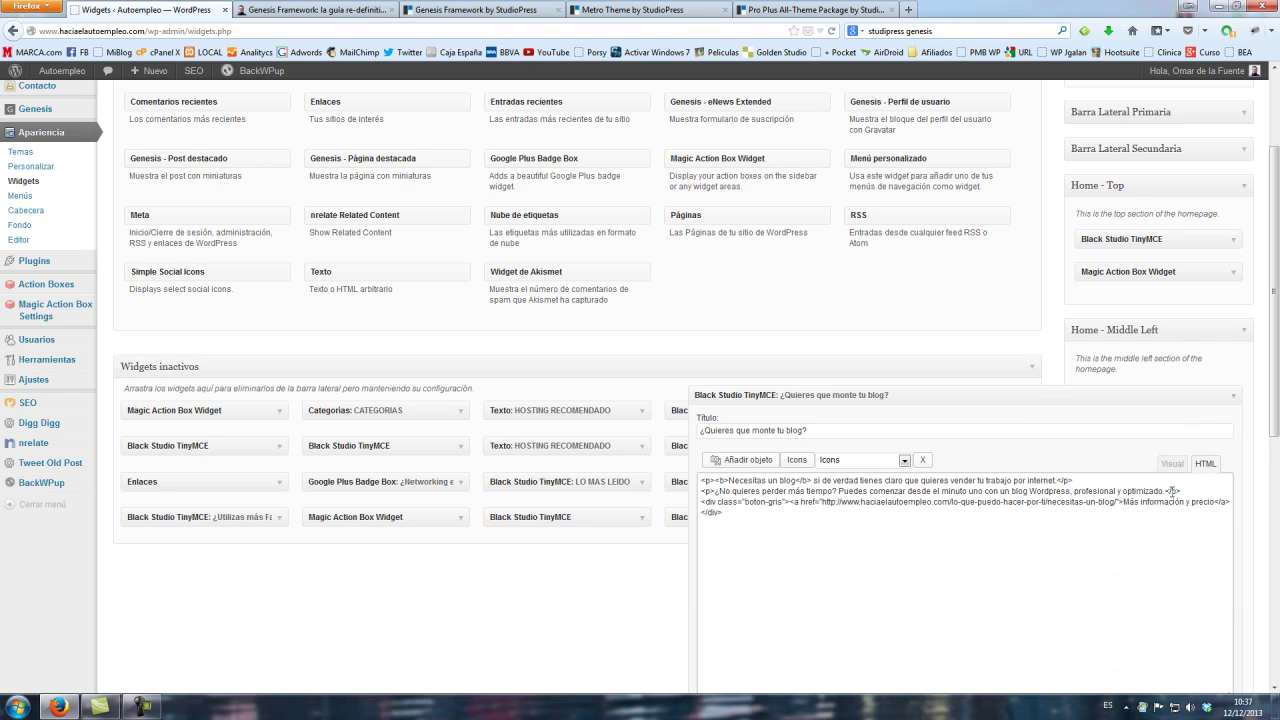
pyautogui.click(1172, 463)
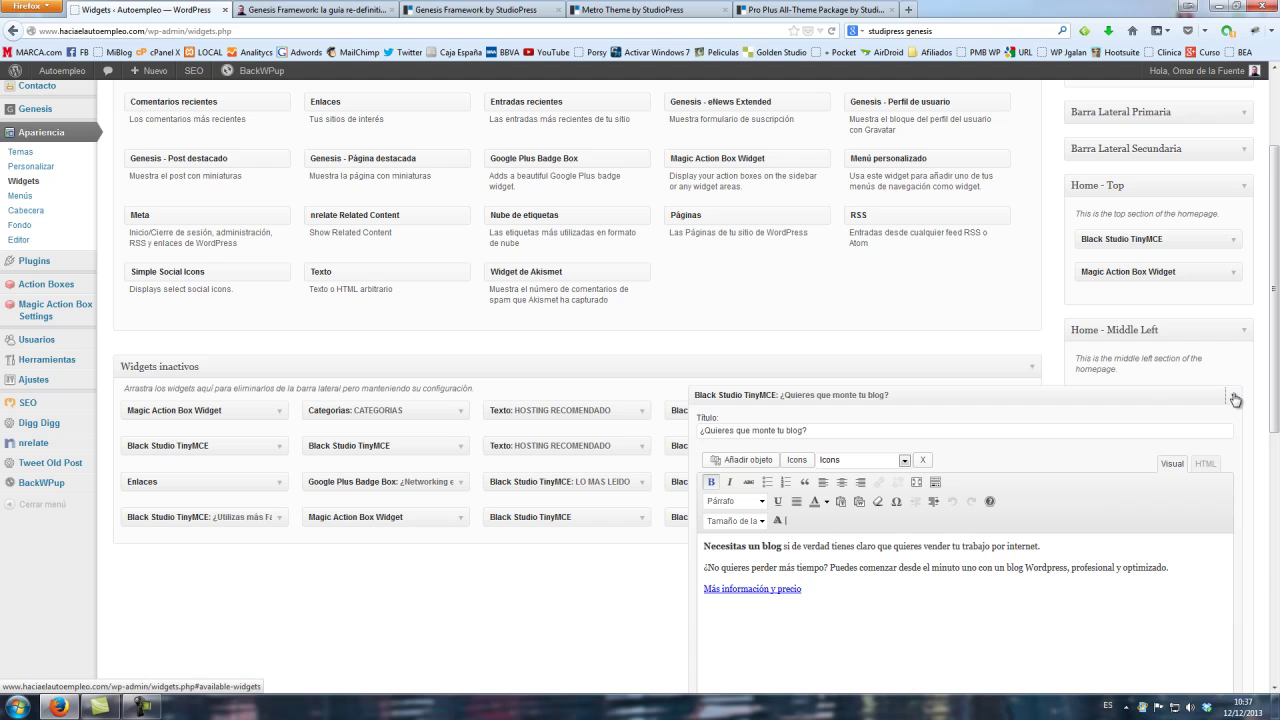
pyautogui.click(1235, 399)
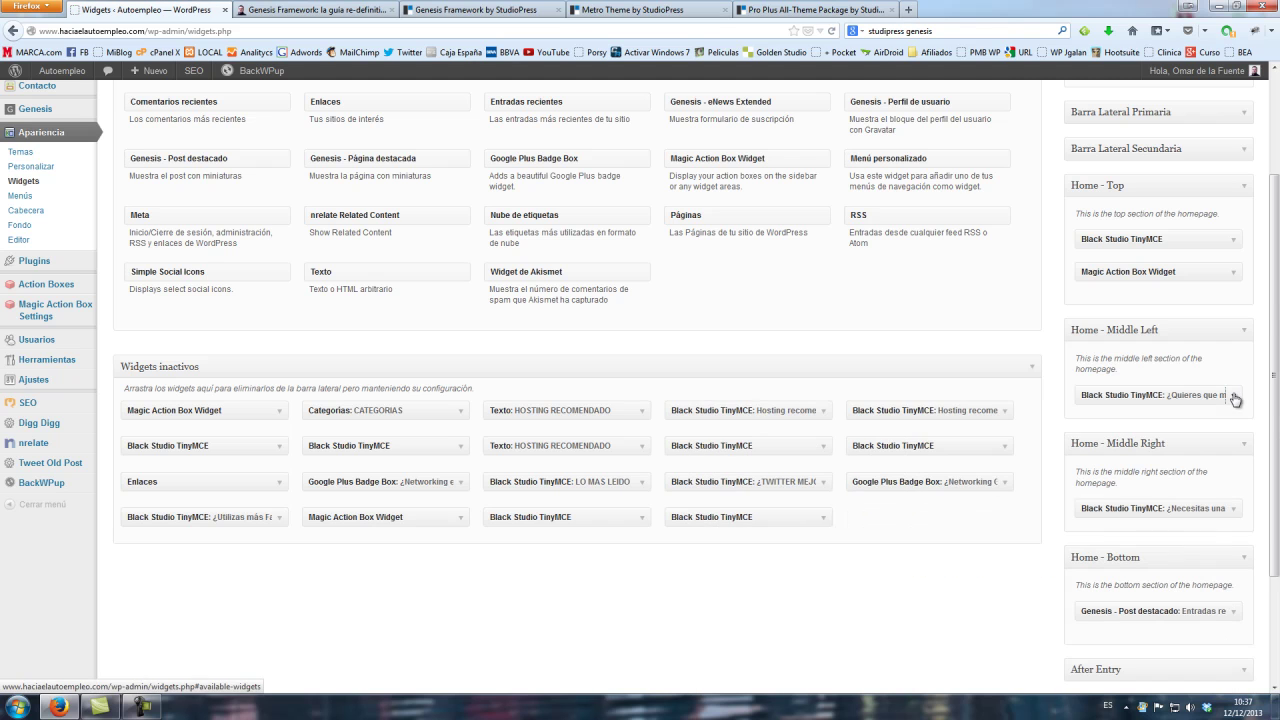
# - Collapse Home - Middle Left and Home - Middle Right, and show the Genesis - Post destacado widget's settings in Home - Bottom
pyautogui.click(1245, 338)
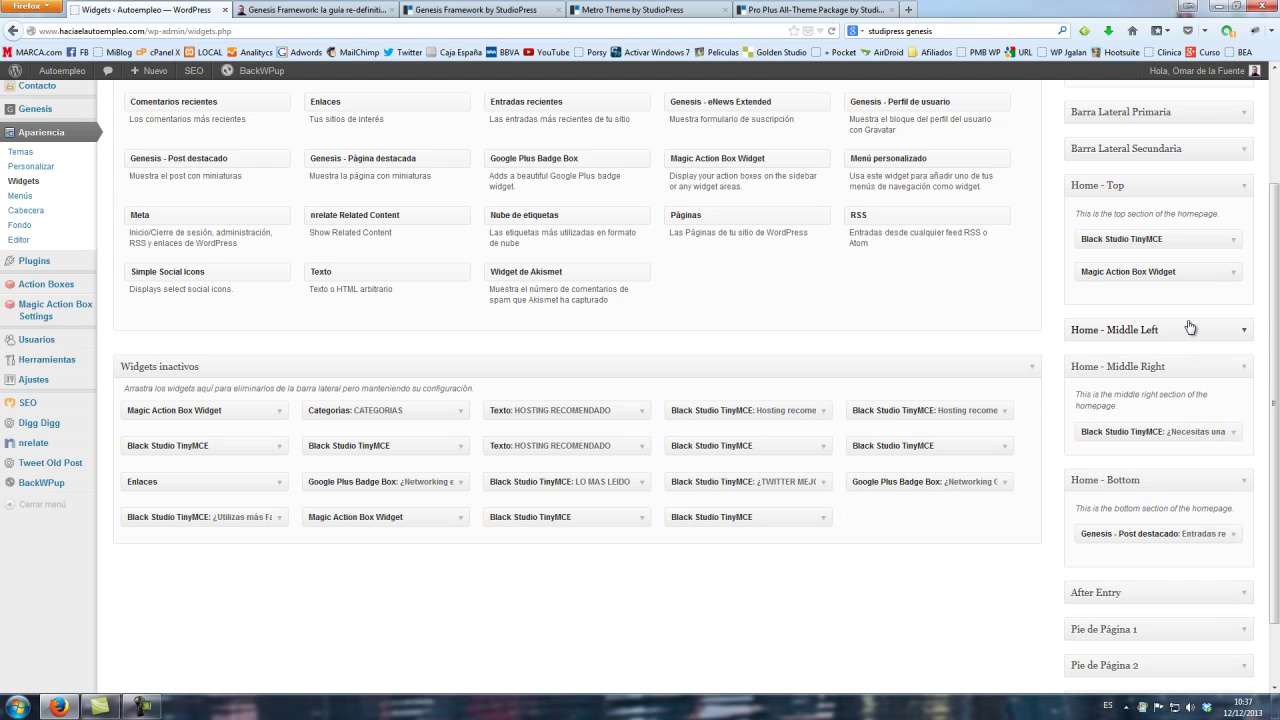
pyautogui.click(1245, 368)
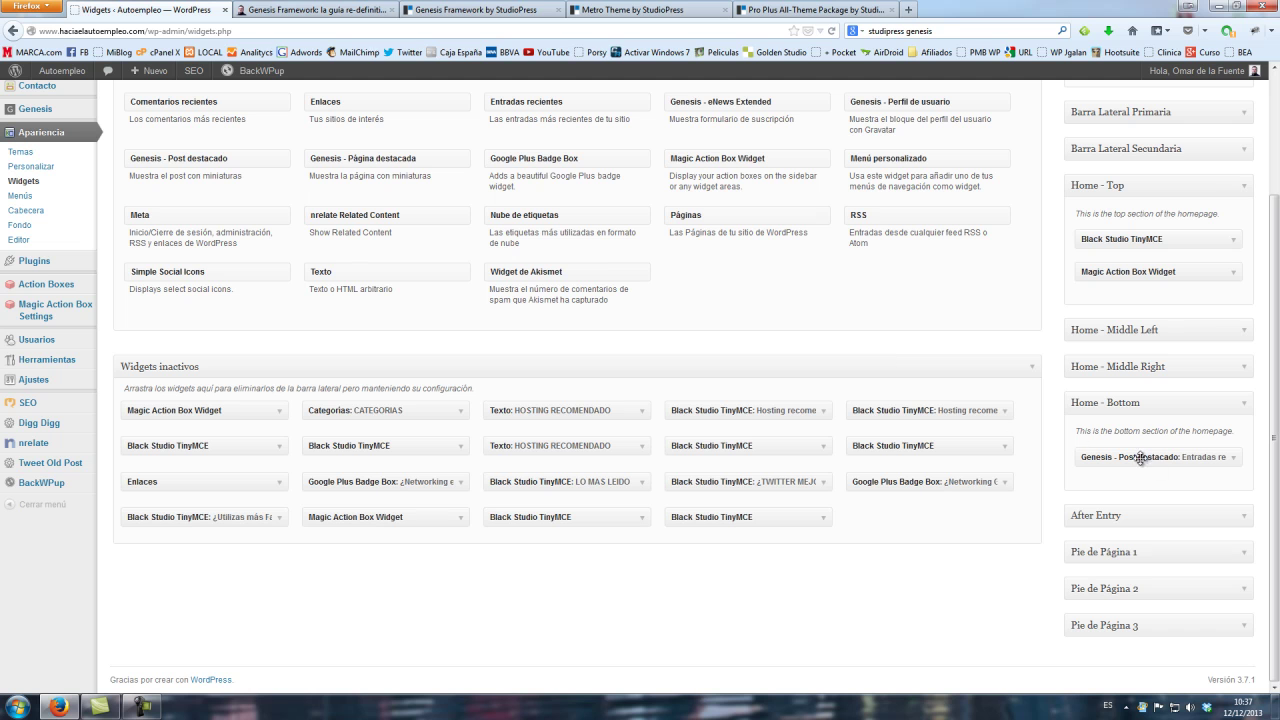
pyautogui.click(1234, 457)
pyautogui.scroll(-5, 1191, 476)
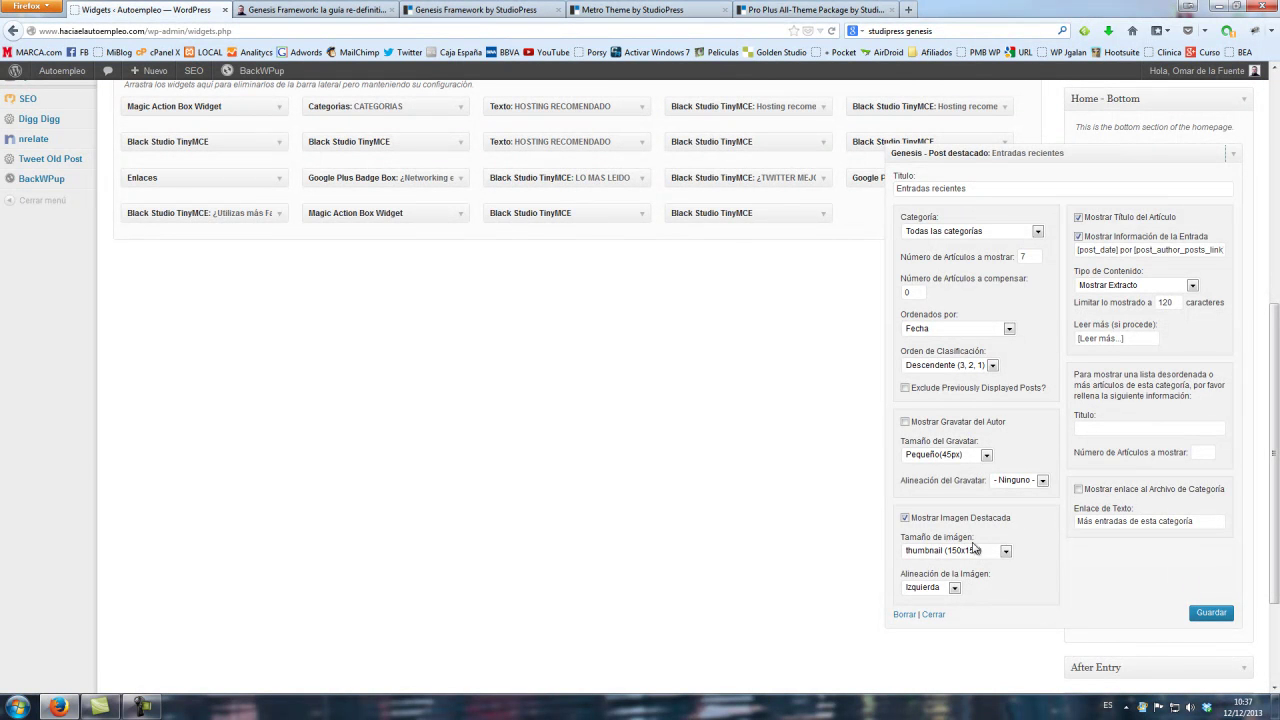
# - Examine the featured image and entry information settings of the Genesis - Post destacado widget
pyautogui.click(905, 518)
pyautogui.moveTo(1137, 249); pyautogui.dragTo(1213, 248)
pyautogui.click(1213, 249)
pyautogui.click(1233, 195)
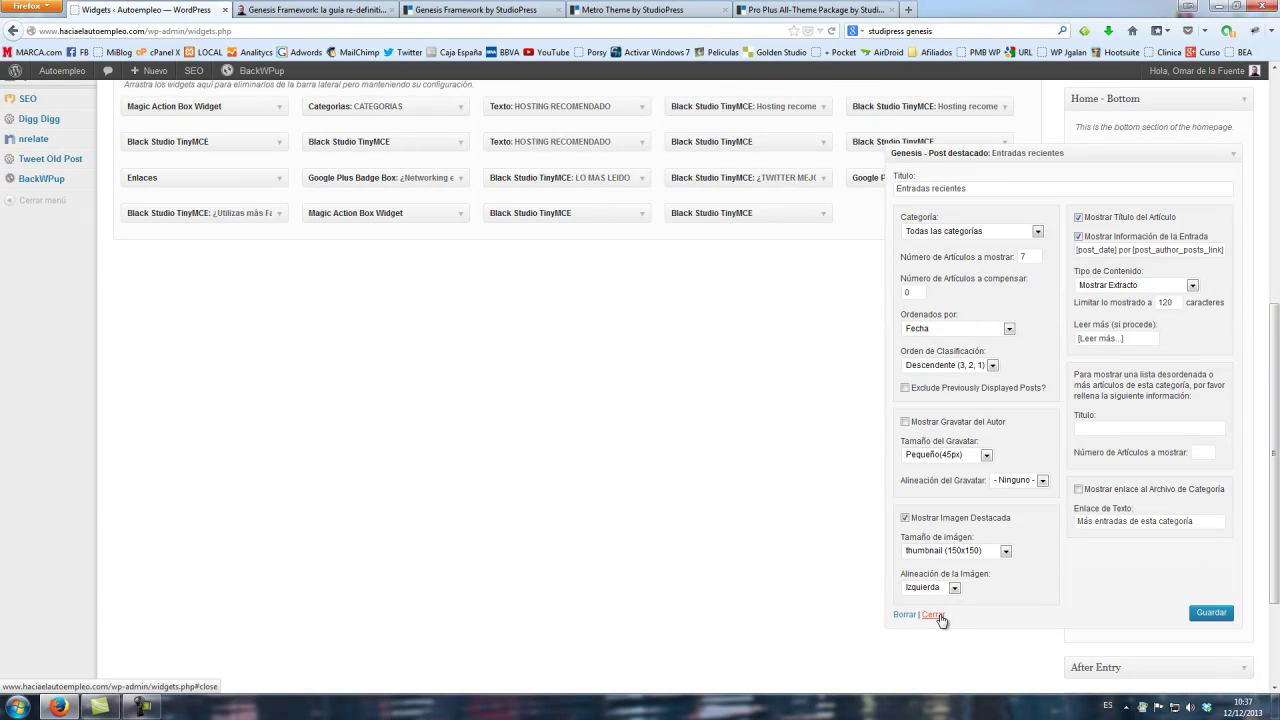
# - Close the Genesis - Post destacado widget and collapse the Home - Bottom and Home - Top areas
pyautogui.click(1237, 158)
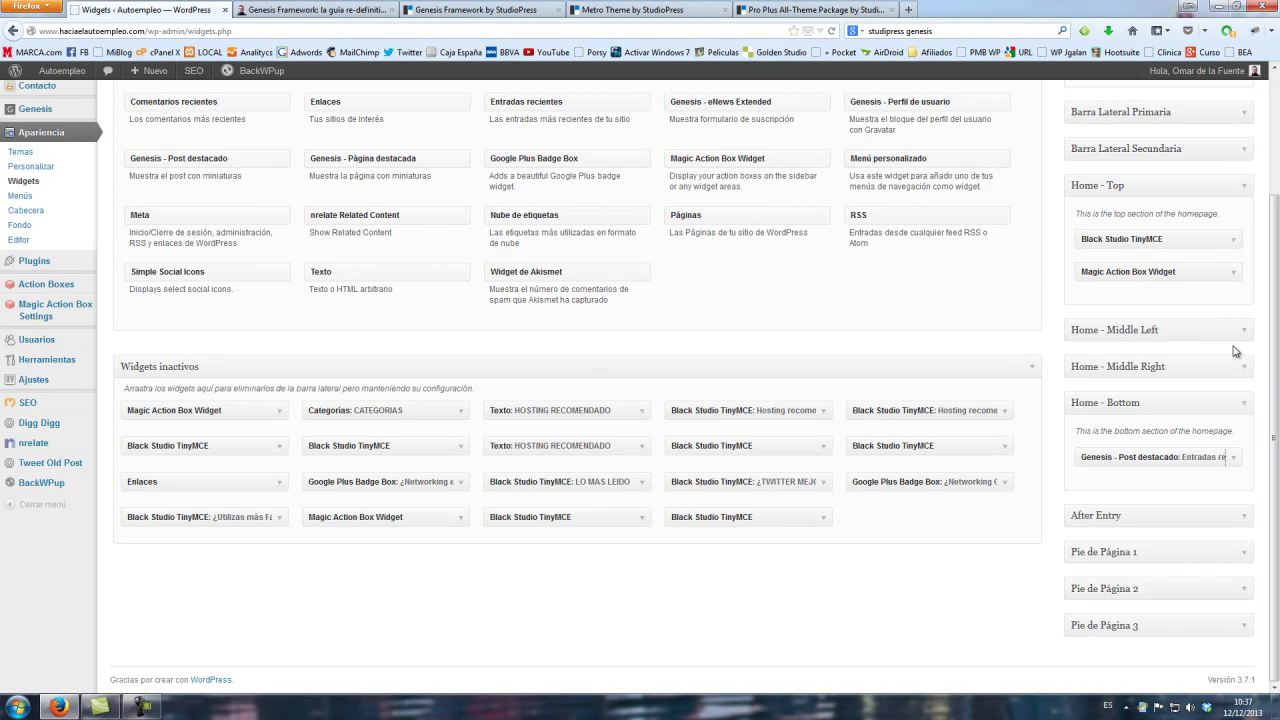
pyautogui.click(1245, 408)
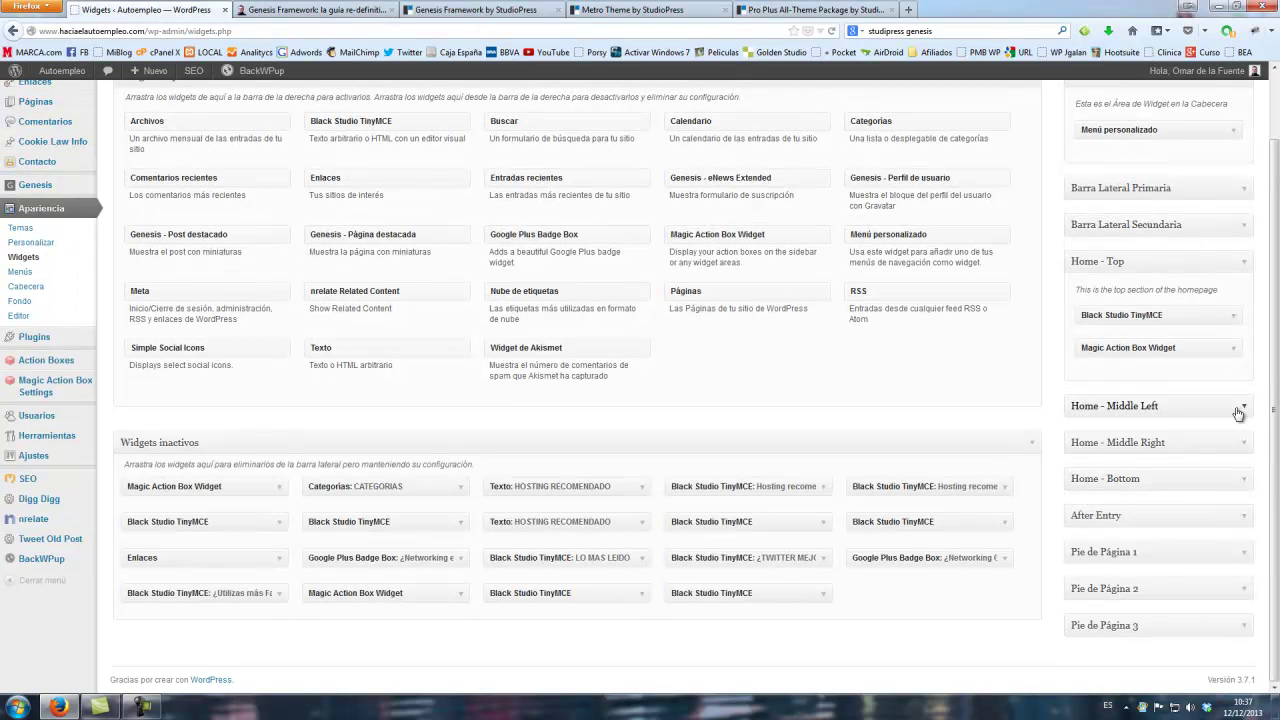
pyautogui.click(1243, 264)
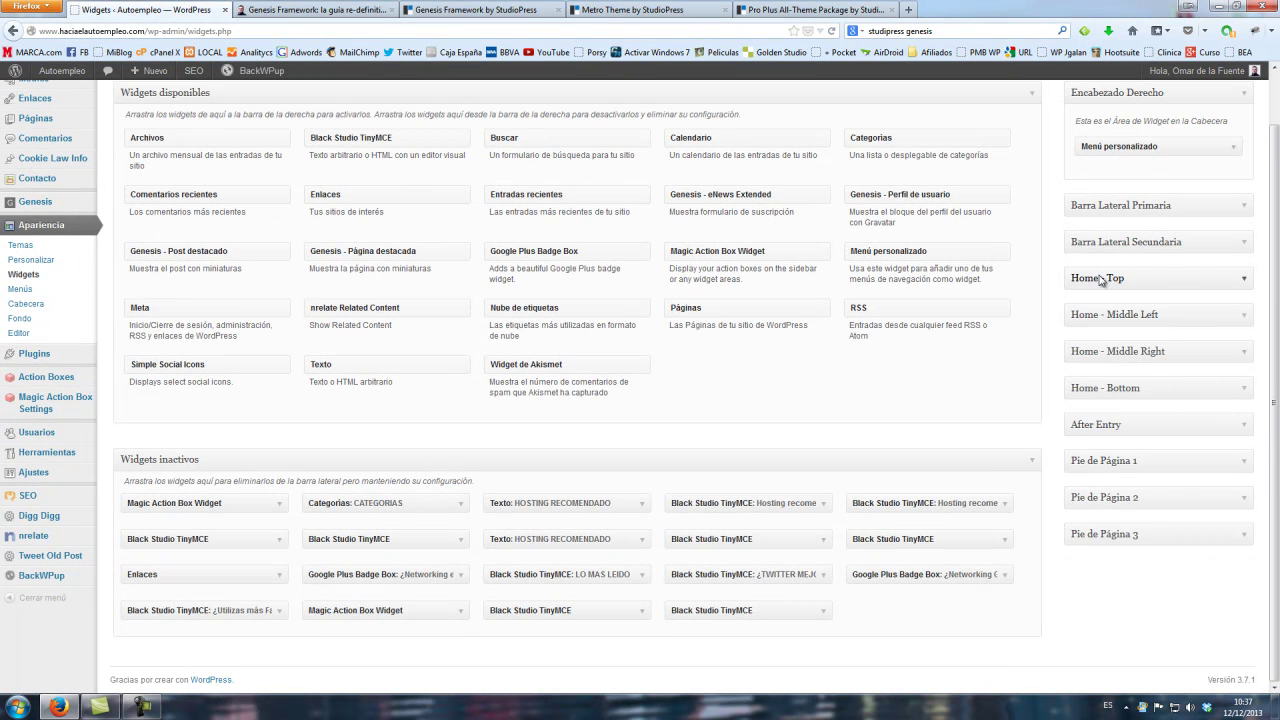
# - Compare the guide article's Home diagram with the list of Home areas on the Widgets page
pyautogui.click(312, 10)
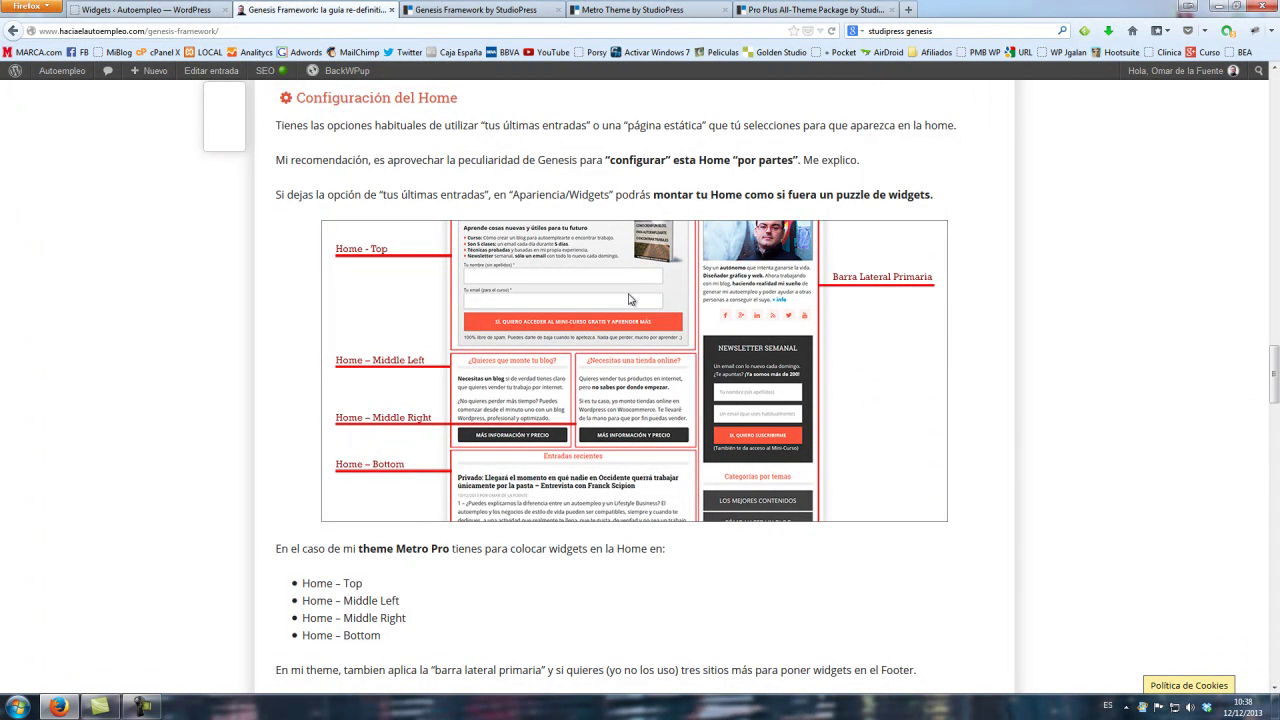
pyautogui.click(228, 14)
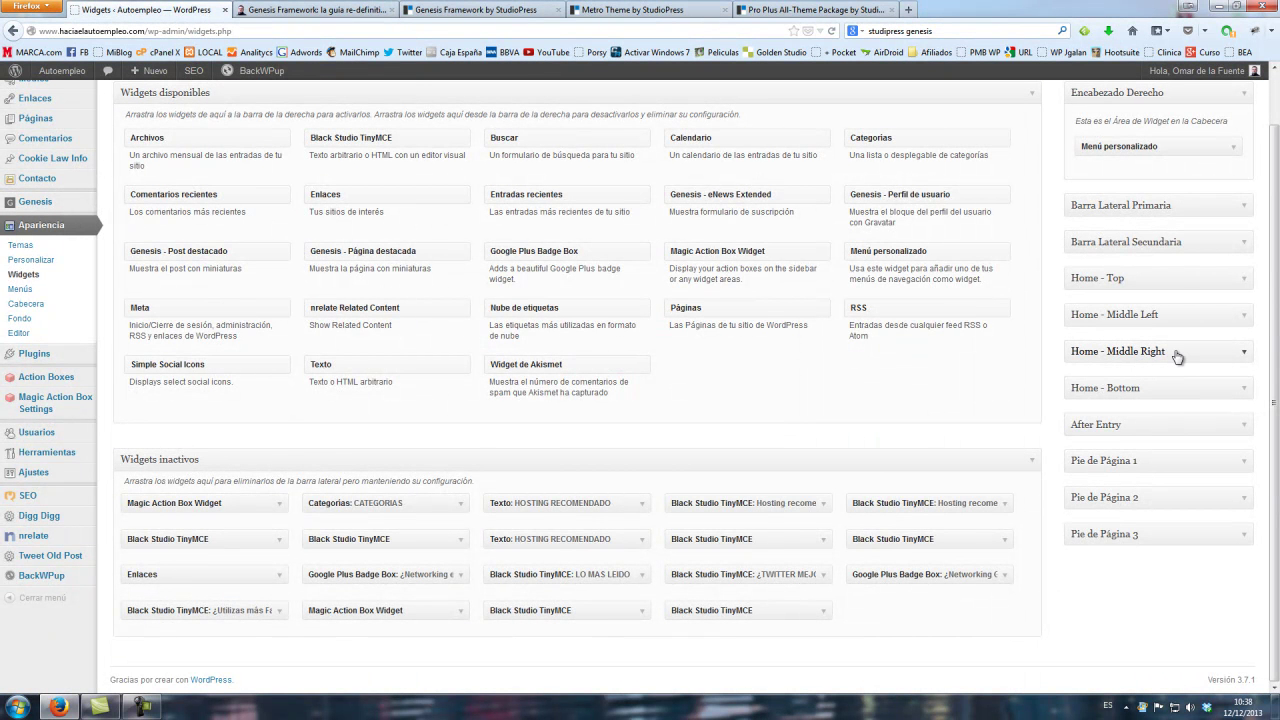
pyautogui.click(315, 10)
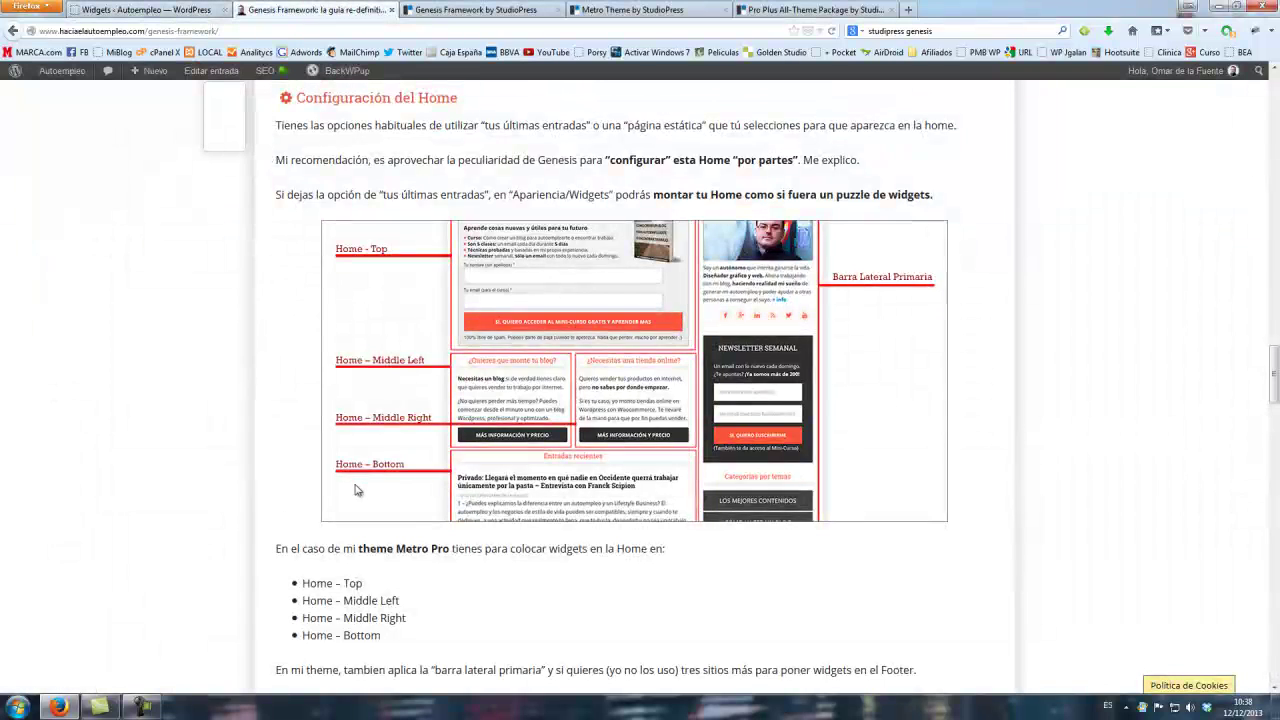
# - Read the guide's notes on Metro Pro widget areas, the header logo and Genesis's own widgets
pyautogui.scroll(-1, 357, 484)
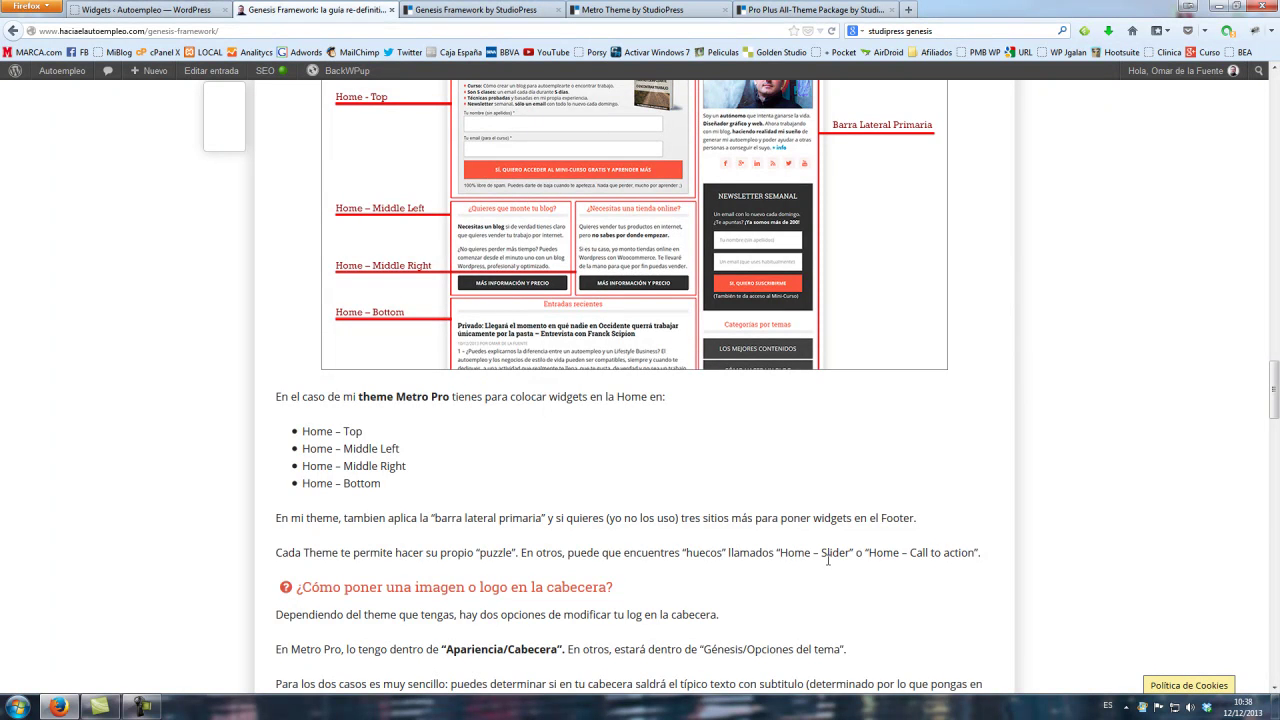
pyautogui.scroll(1, 620, 449)
pyautogui.scroll(-1, 533, 308)
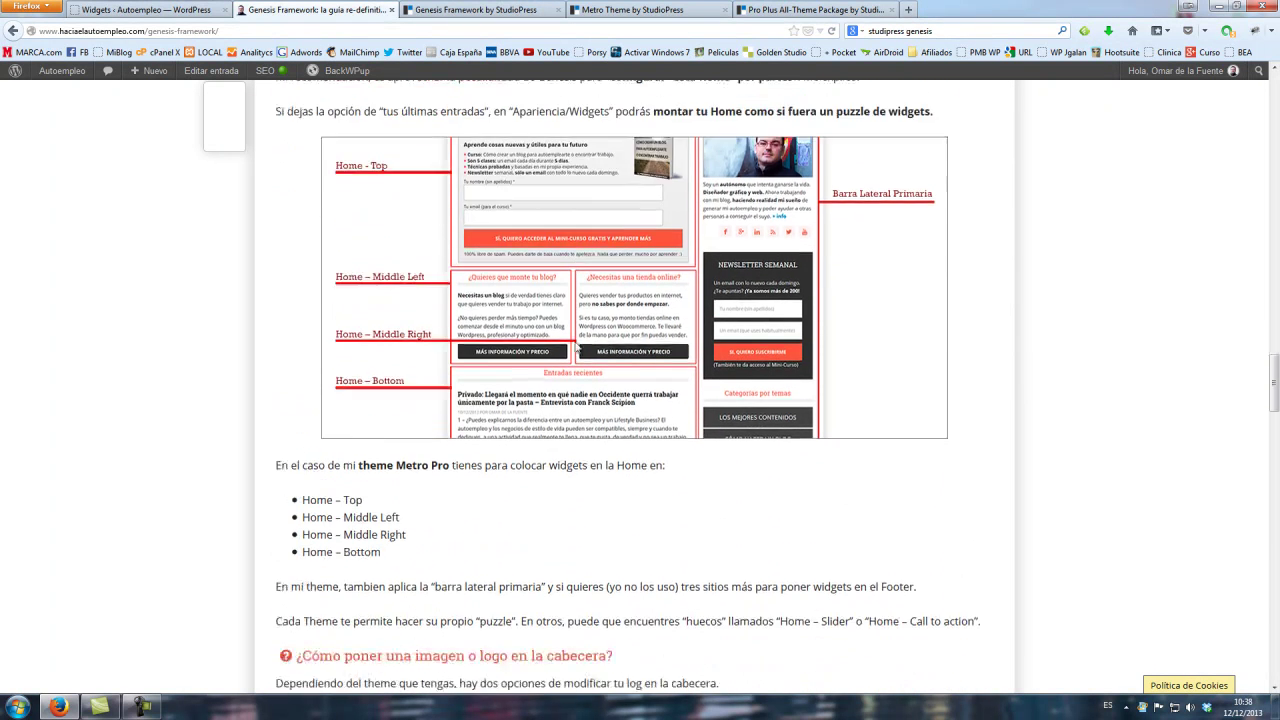
pyautogui.scroll(-2, 548, 260)
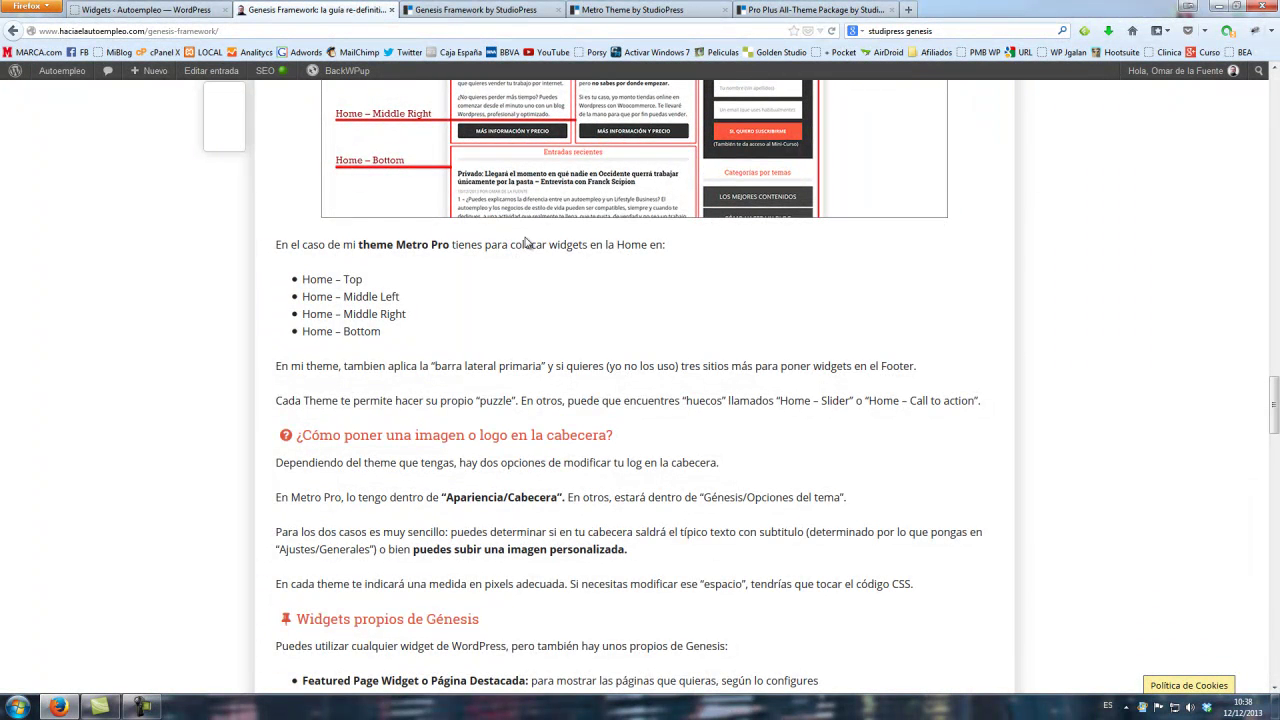
pyautogui.scroll(-1, 357, 324)
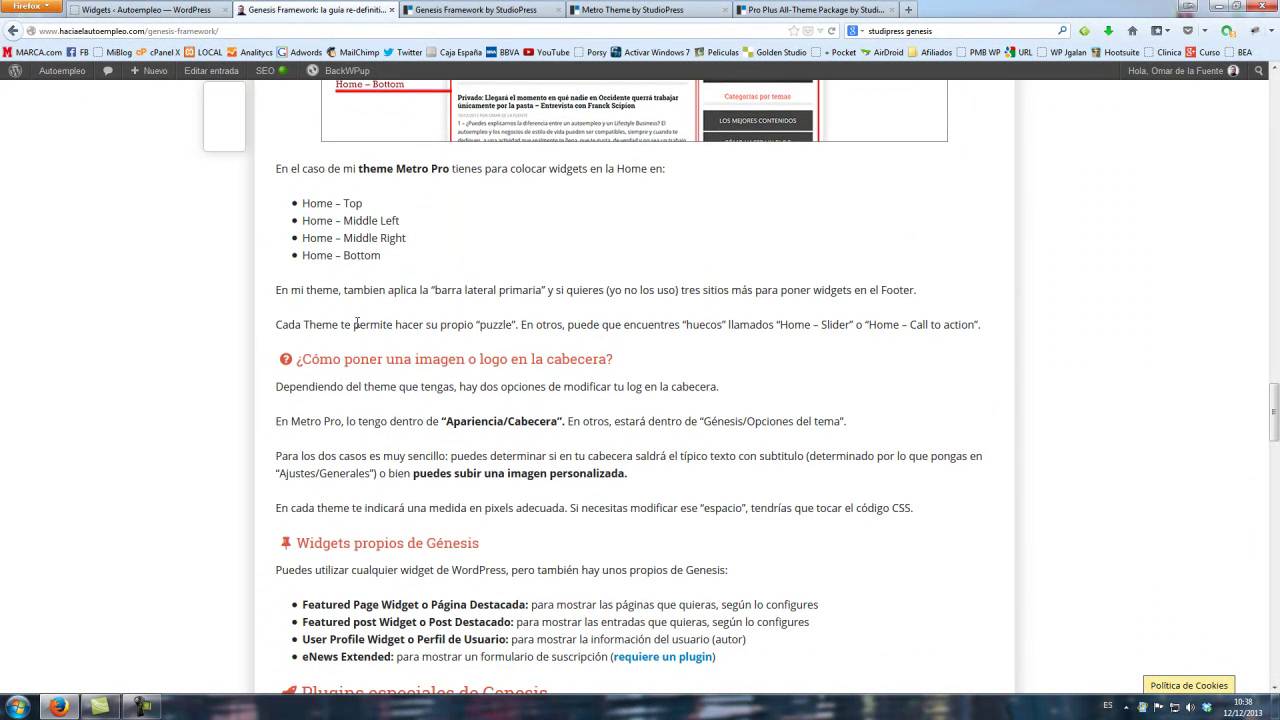
pyautogui.scroll(-1, 357, 324)
pyautogui.scroll(-1, 455, 232)
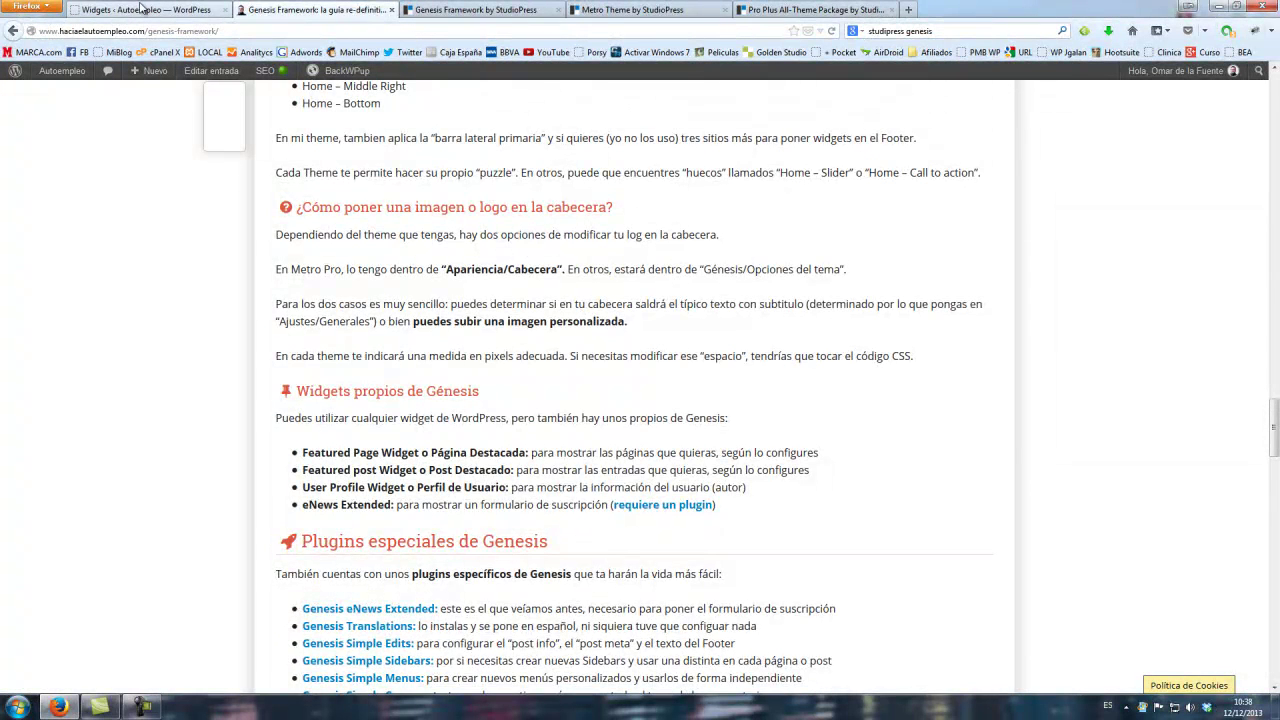
# - Open the Cabecera page in the WordPress appearance settings to view the custom header image options
pyautogui.click(145, 10)
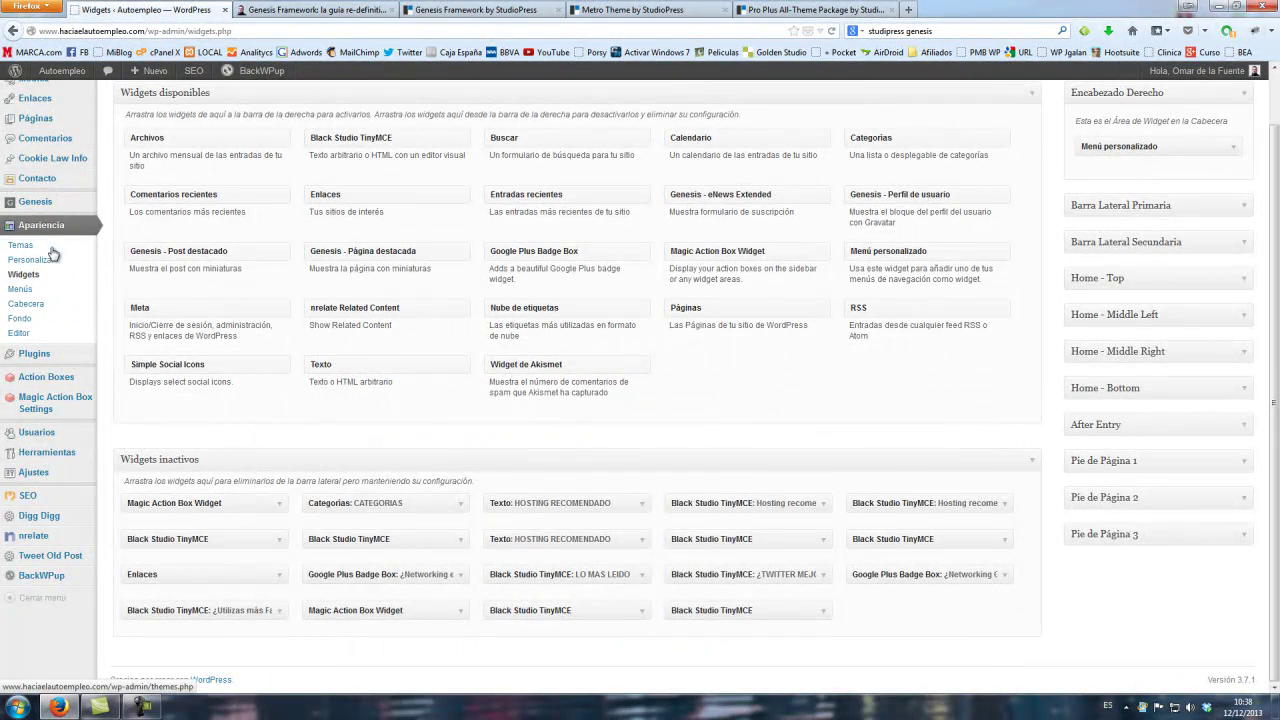
pyautogui.click(54, 310)
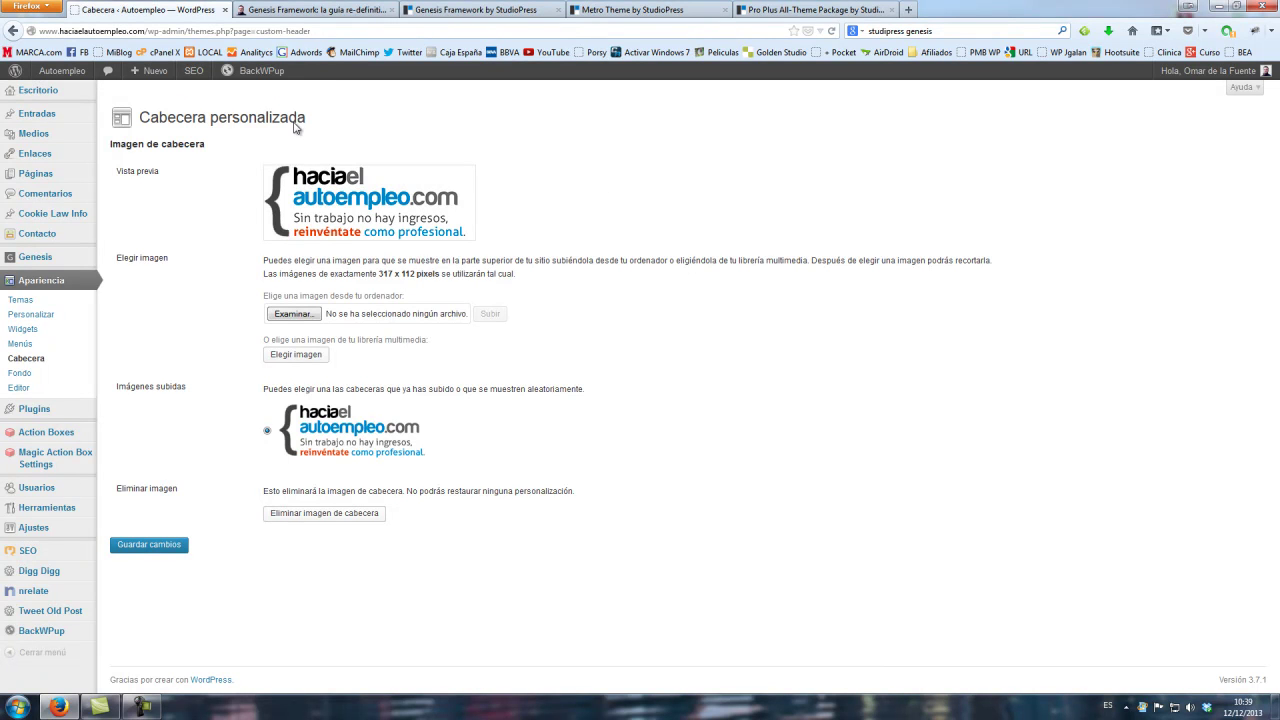
# - Read the guide's section on special Genesis plugins, then return to its explanation of frameworks and child themes
pyautogui.click(312, 10)
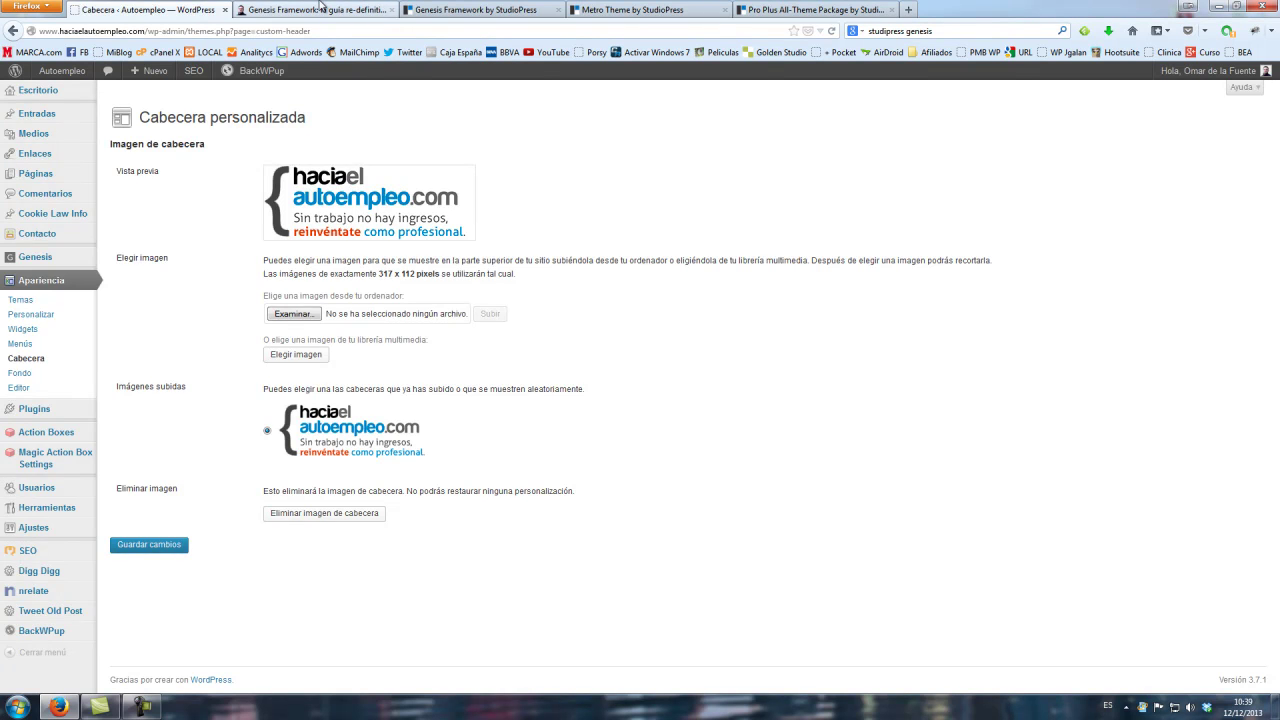
pyautogui.scroll(-4, 372, 387)
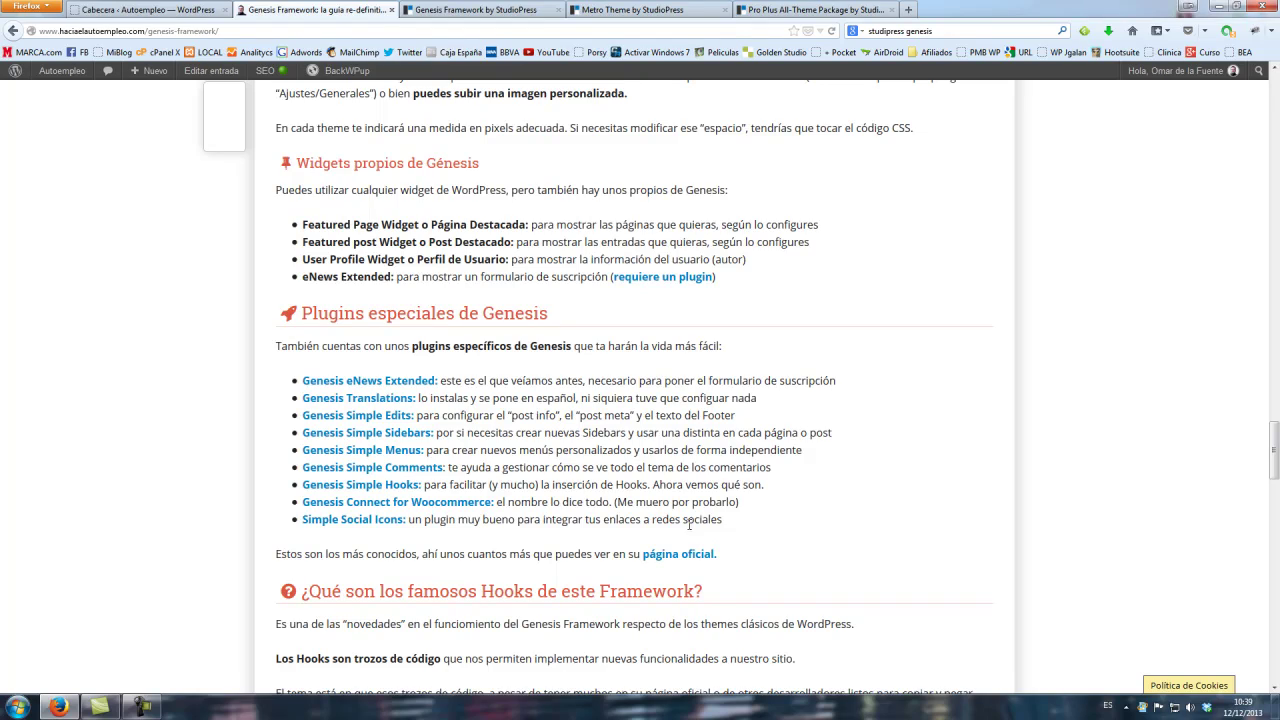
pyautogui.moveTo(1274, 455); pyautogui.dragTo(1265, 186)
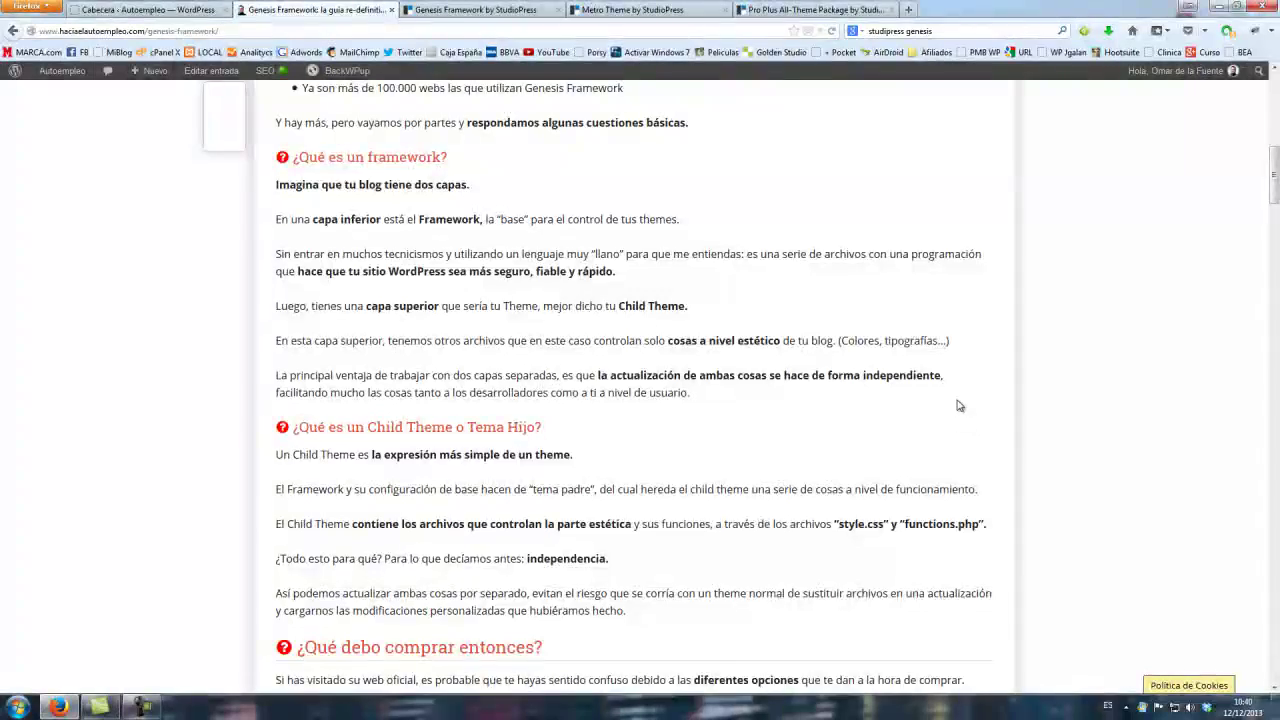
pyautogui.scroll(-1, 960, 405)
pyautogui.scroll(3, 956, 404)
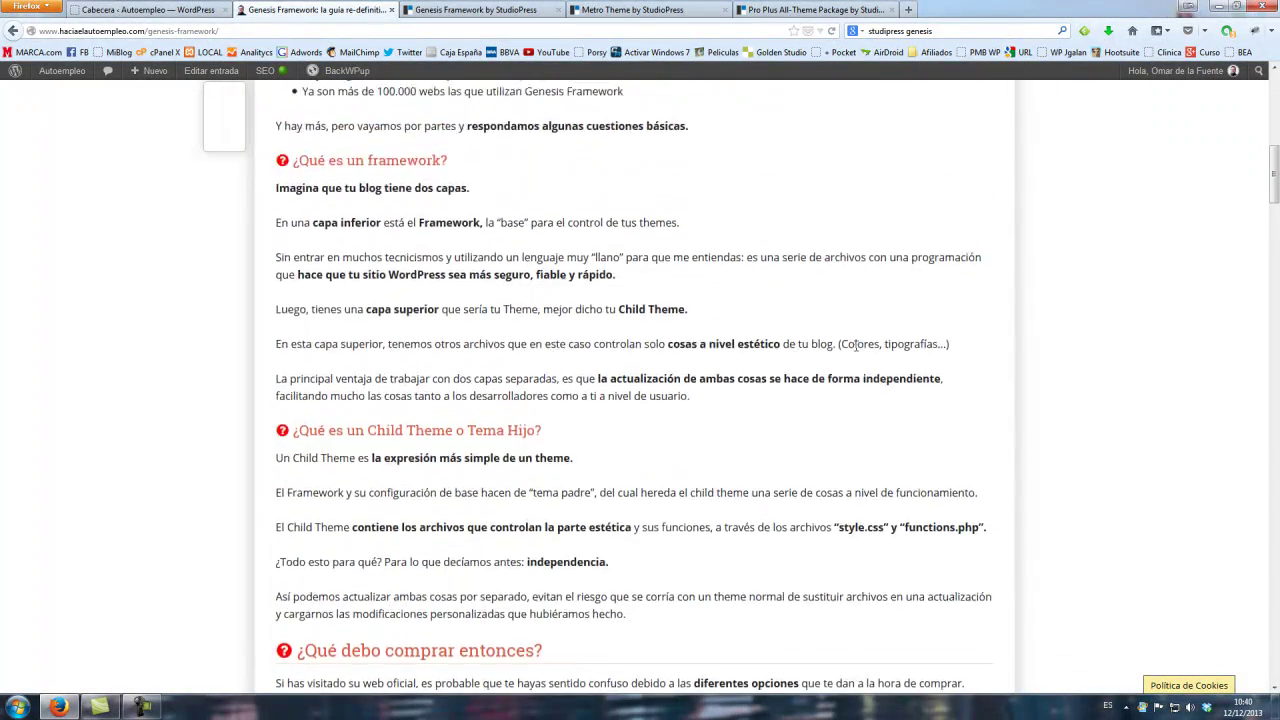
# - Open the blog's home page in a new tab from the guide article's header logo
pyautogui.scroll(11, 857, 351)
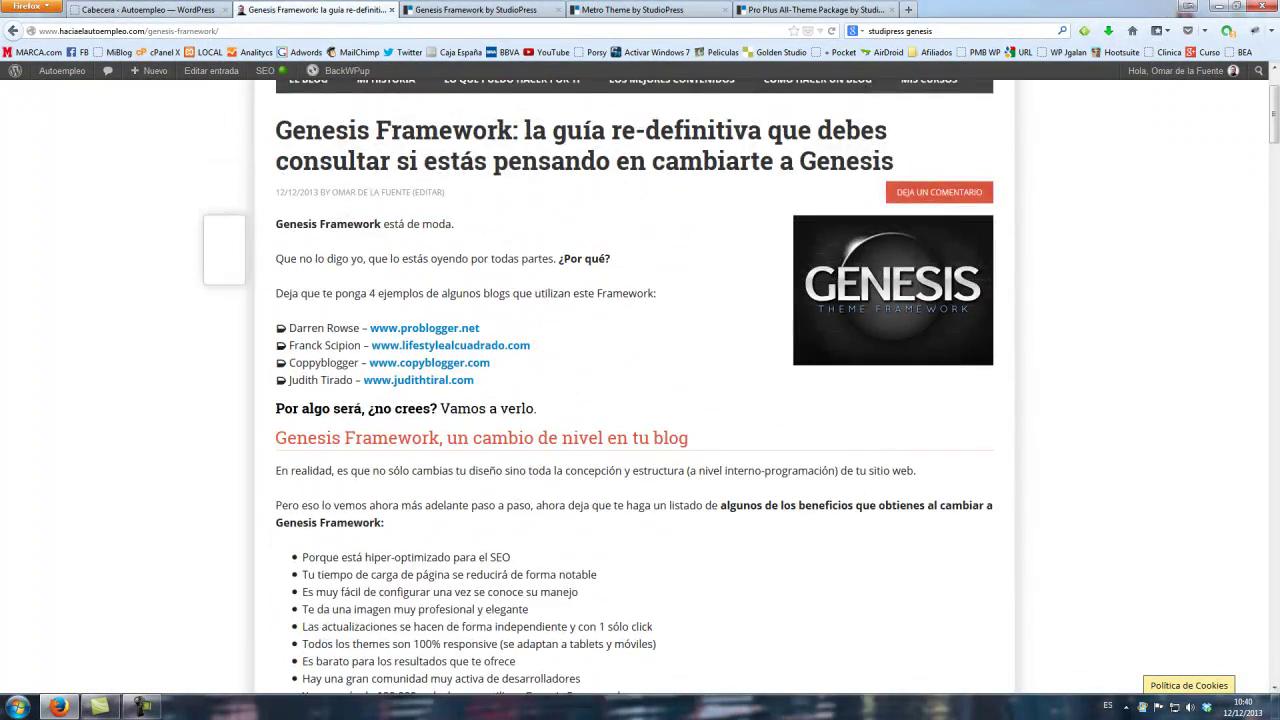
pyautogui.rightClick(430, 130)
pyautogui.click(480, 140)
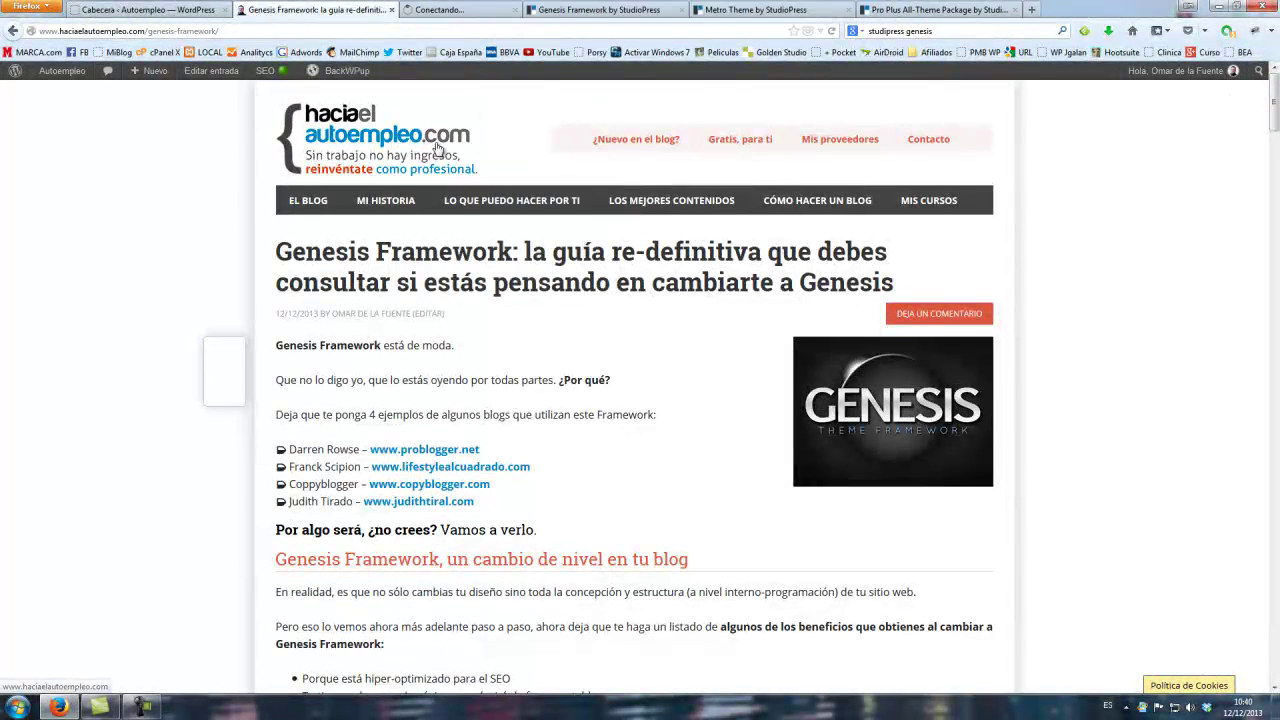
pyautogui.click(473, 12)
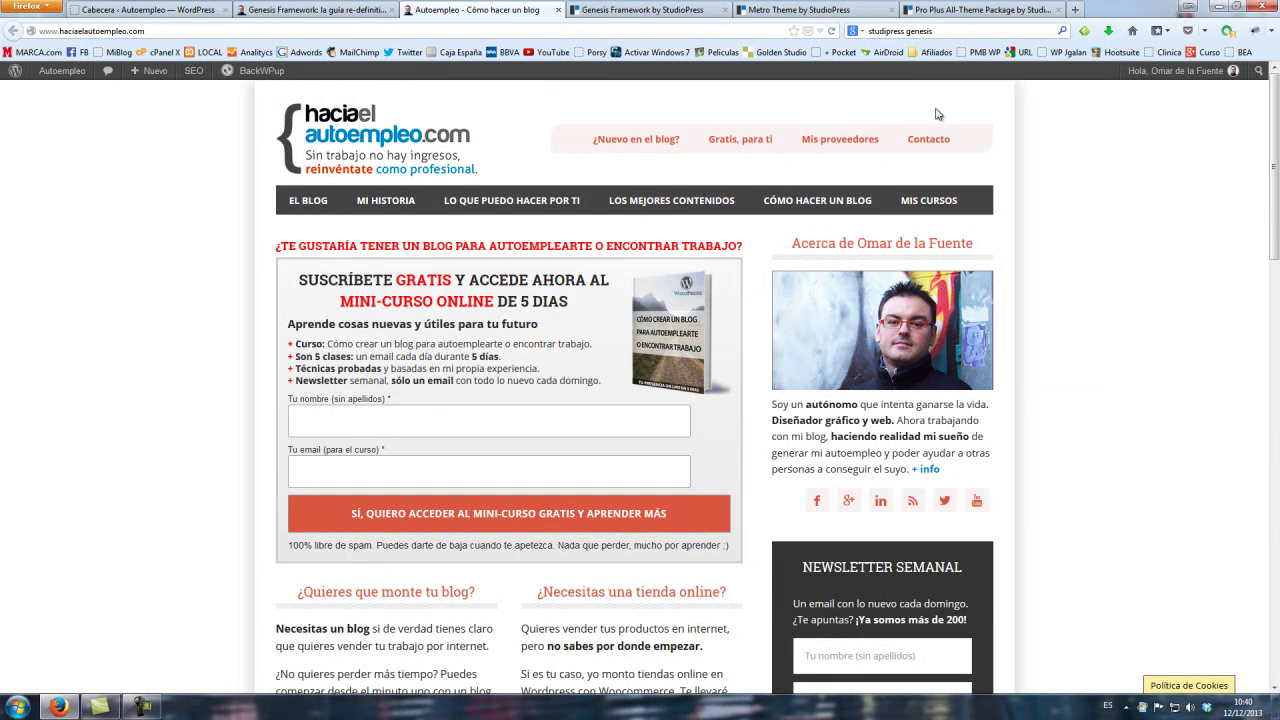
# - Look over the home page's header, subscription form, service blocks and sidebar, and close its tab
pyautogui.scroll(-1, 969, 385)
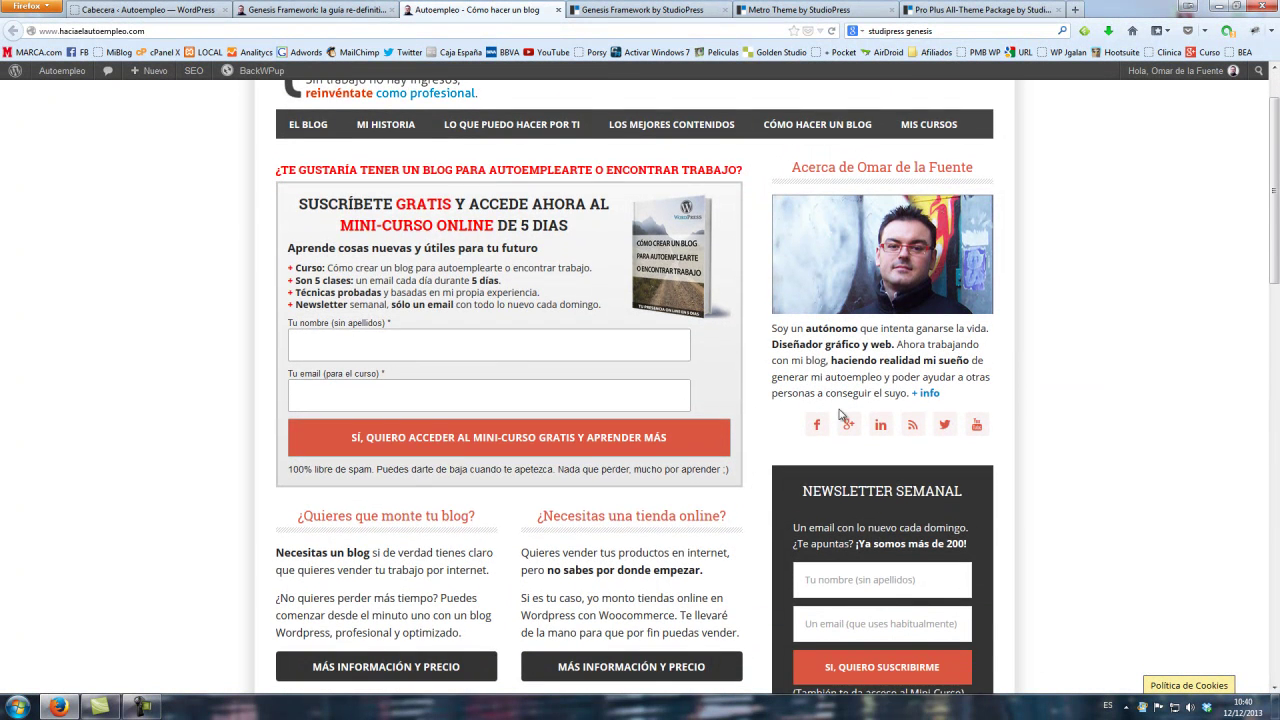
pyautogui.scroll(-5, 917, 421)
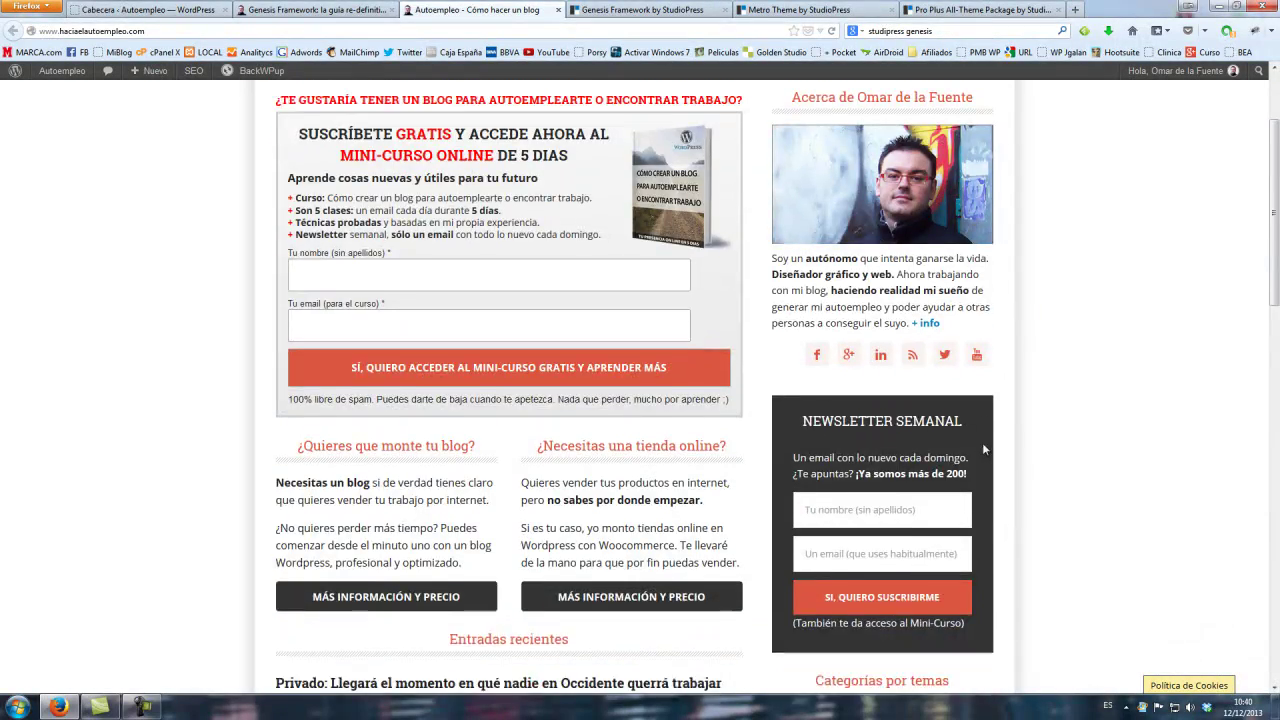
pyautogui.scroll(-3, 942, 522)
pyautogui.scroll(9, 942, 510)
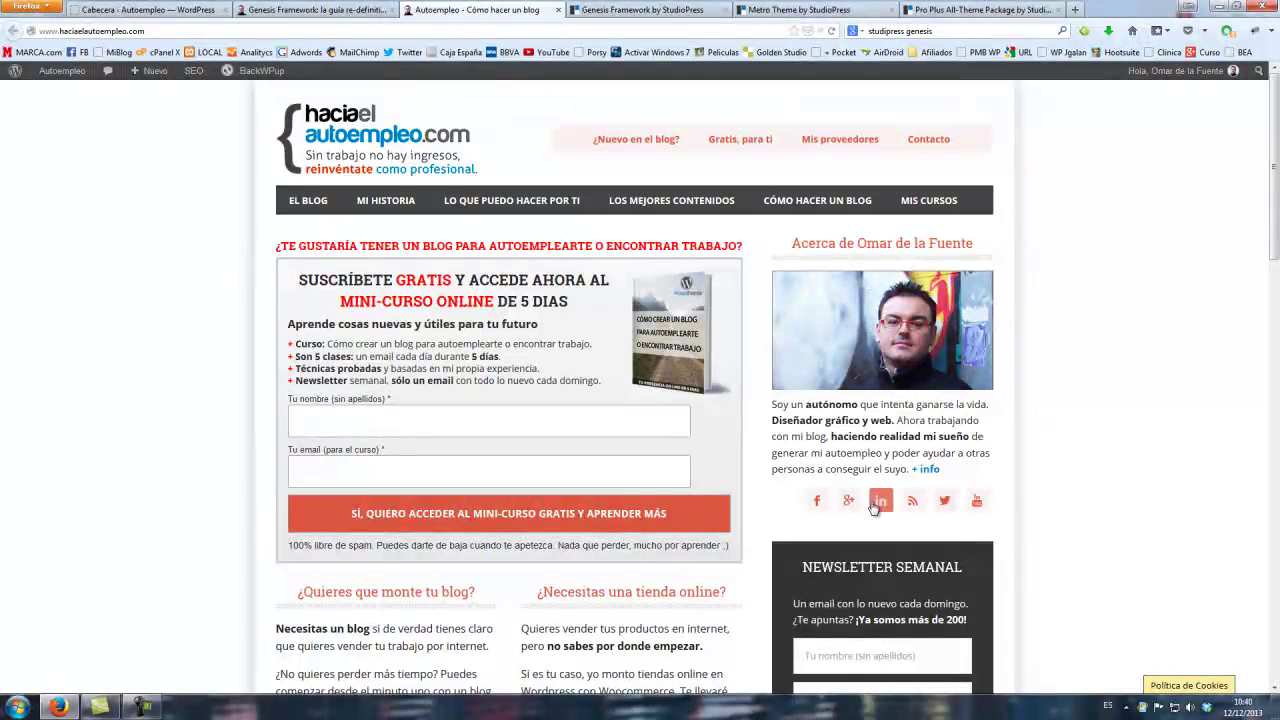
pyautogui.click(551, 9)
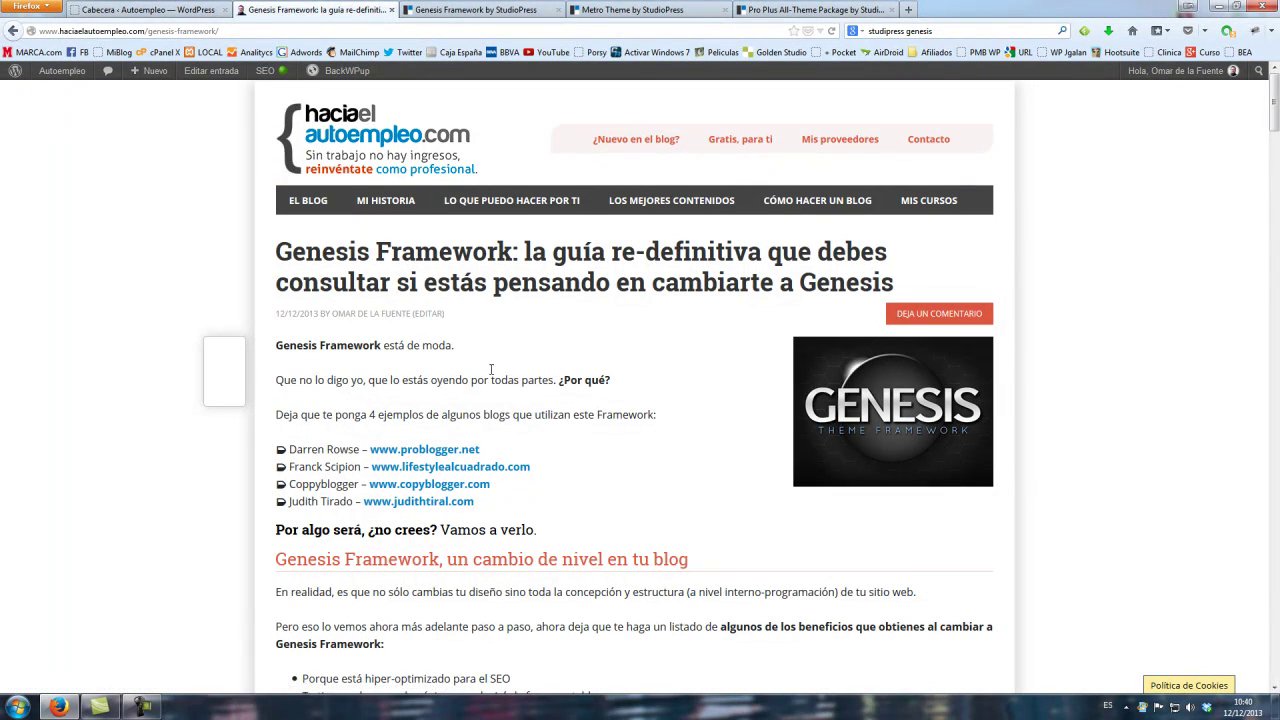
# - Read the guide's sections on special Genesis plugins and the framework's Hooks
pyautogui.scroll(-6, 557, 446)
pyautogui.scroll(-15, 557, 446)
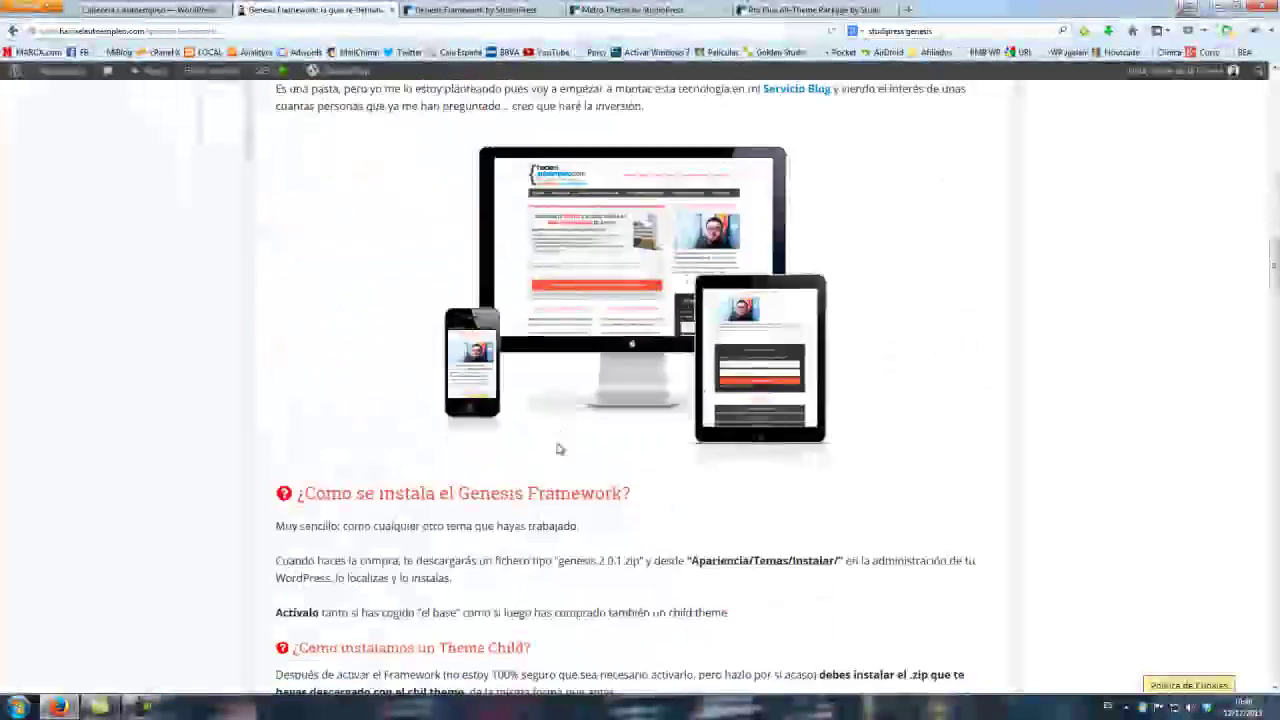
pyautogui.scroll(-15, 559, 449)
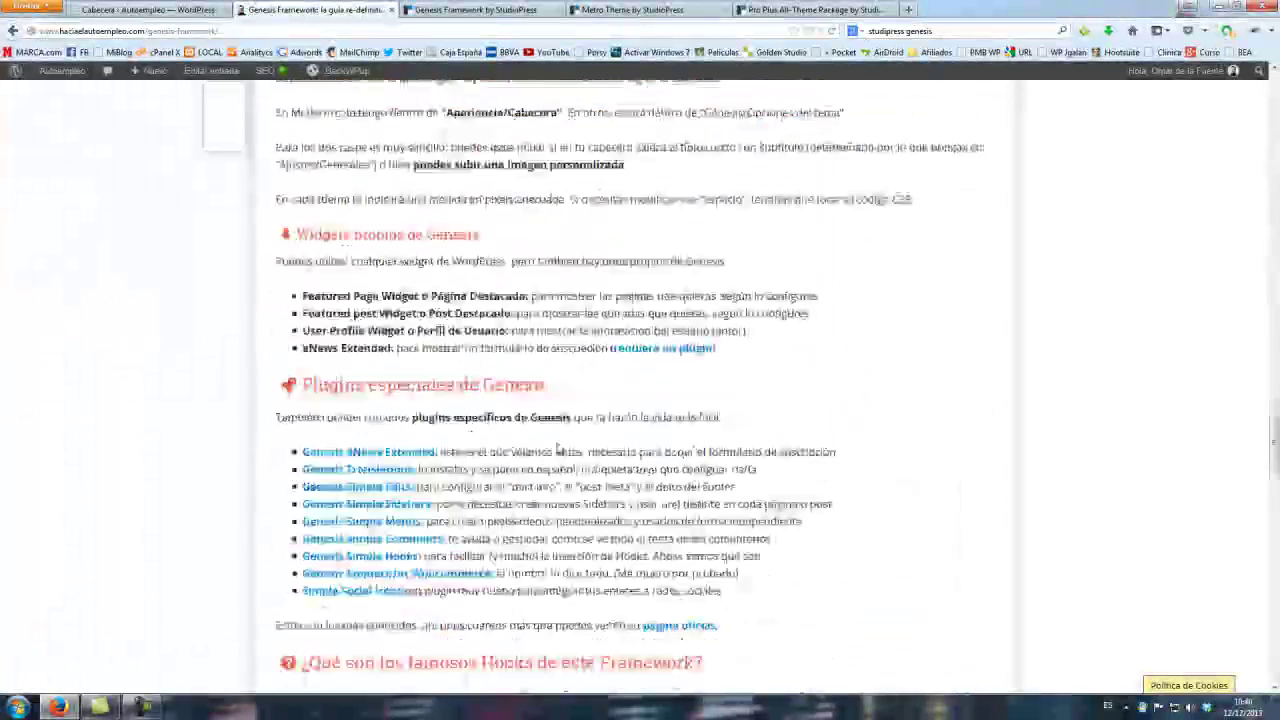
pyautogui.scroll(-3, 558, 445)
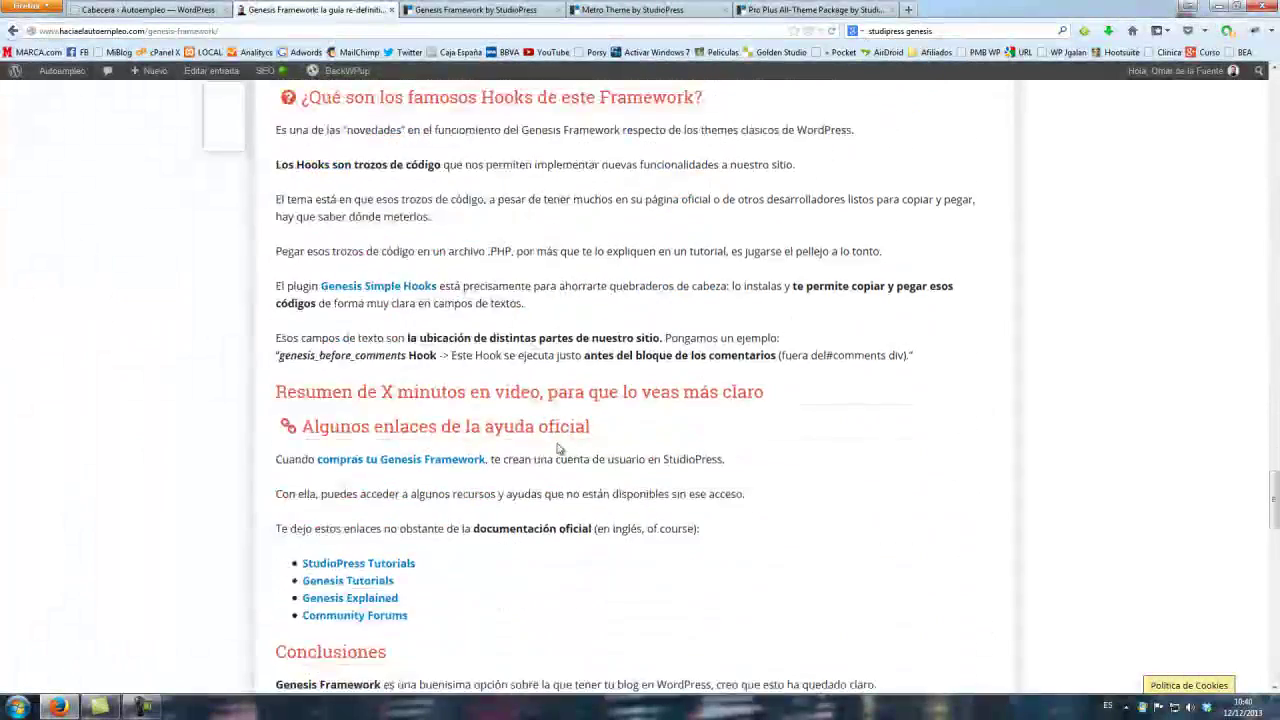
pyautogui.scroll(4, 557, 446)
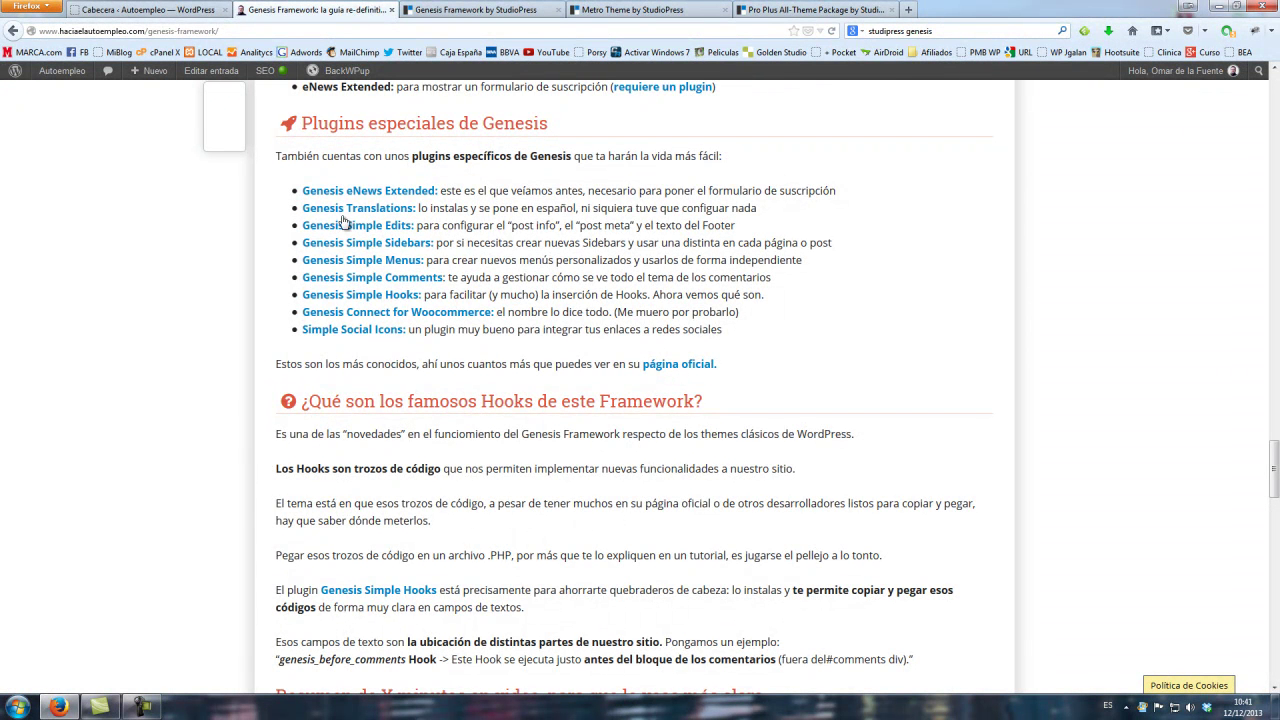
# - Review the guide's sections on Genesis widgets, theme options, installation and purchase options
pyautogui.scroll(10, 557, 515)
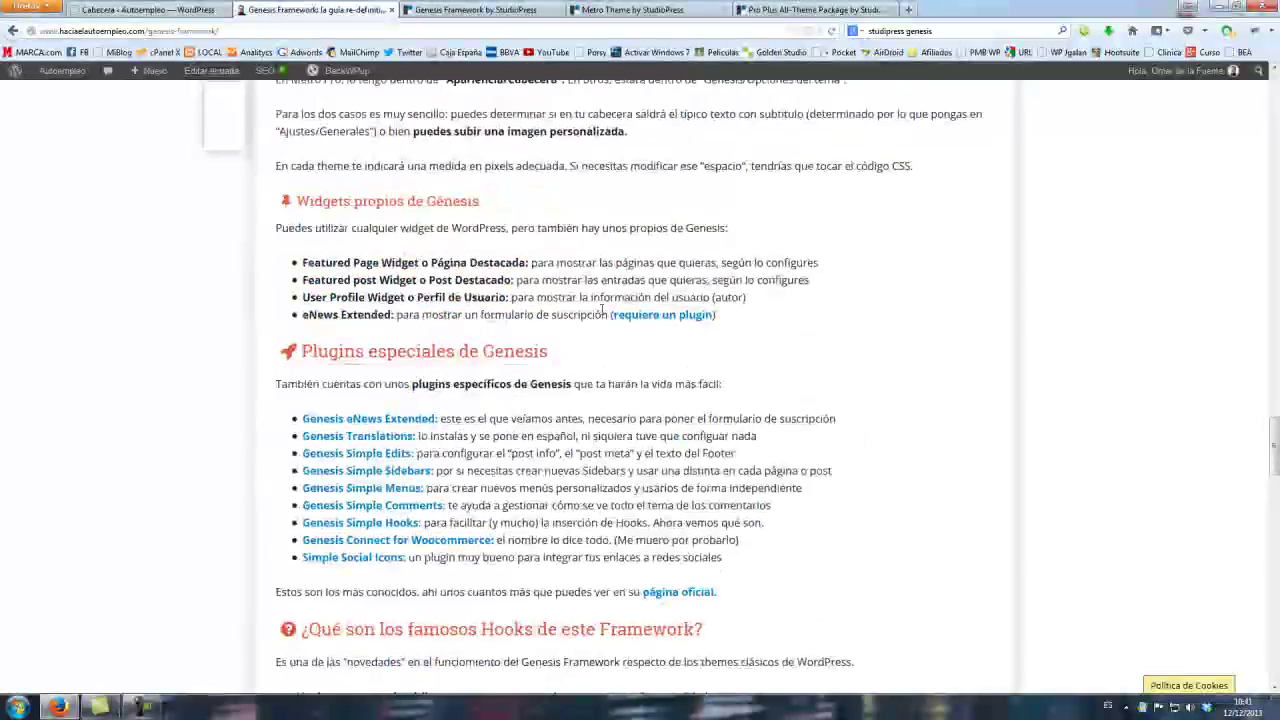
pyautogui.scroll(5, 685, 291)
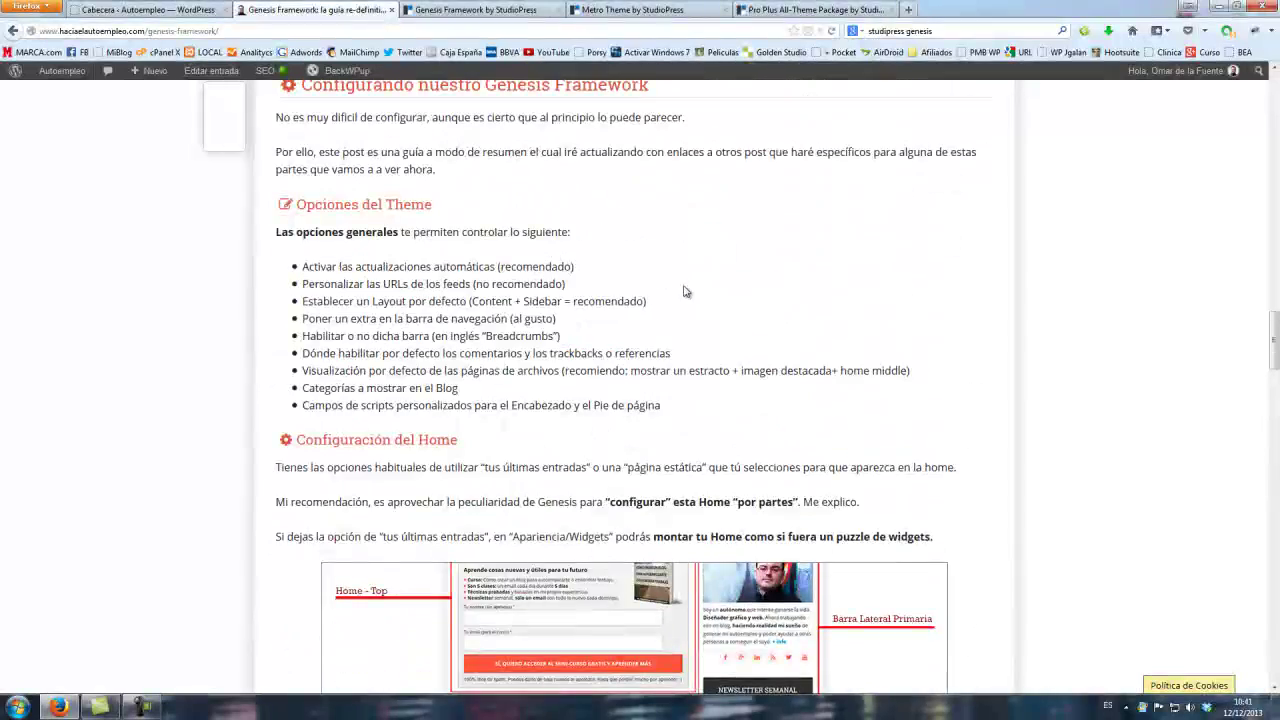
pyautogui.scroll(5, 685, 291)
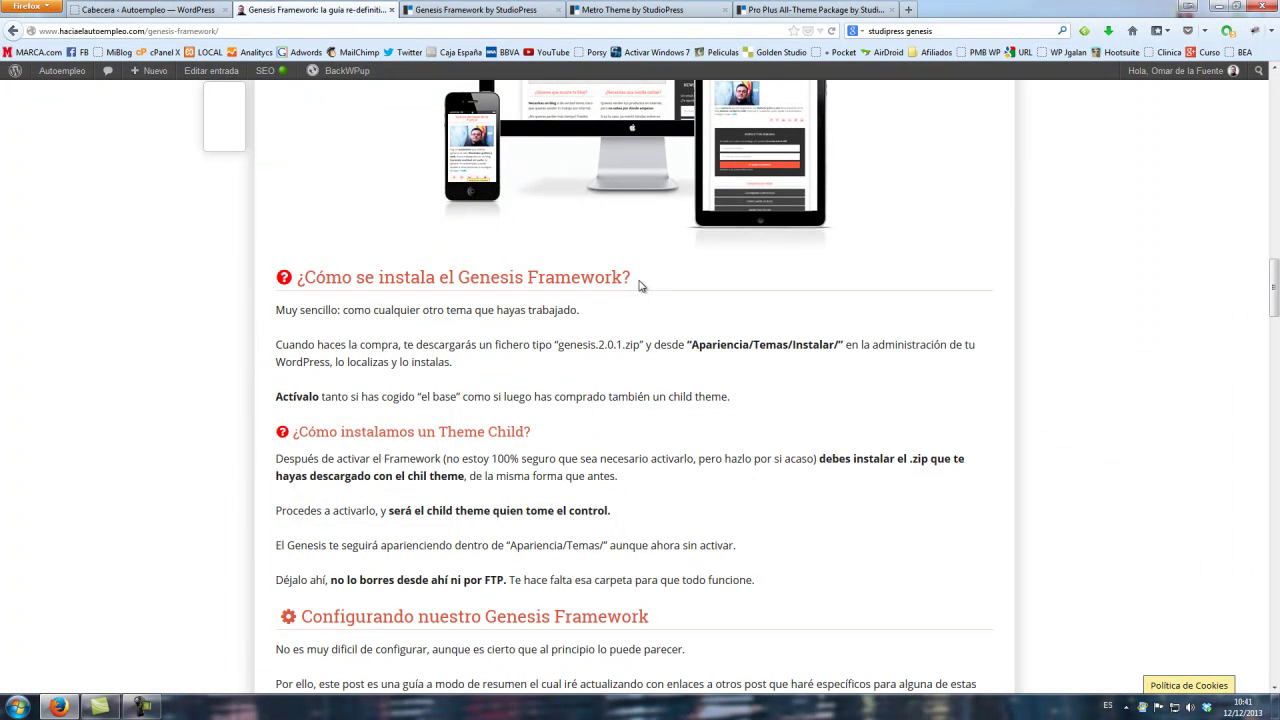
pyautogui.scroll(15, 538, 298)
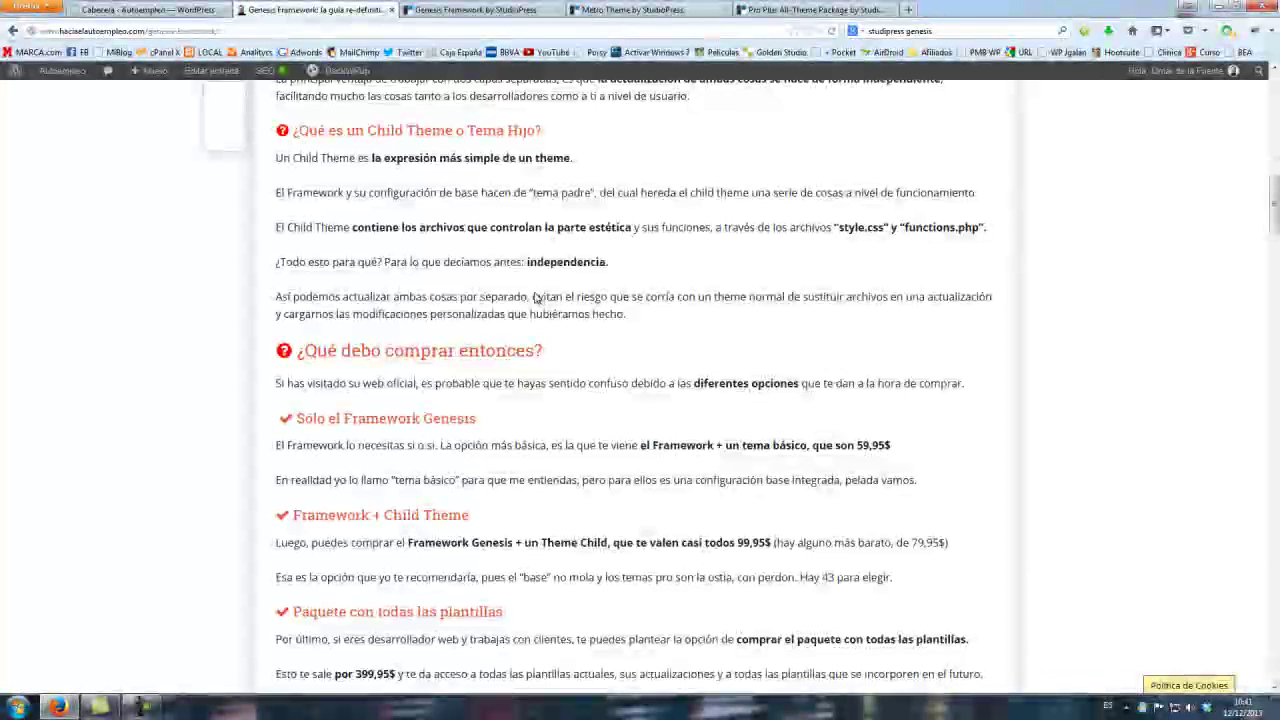
# - Open the Genesis Simple Hooks settings page in the WordPress administration
pyautogui.click(185, 10)
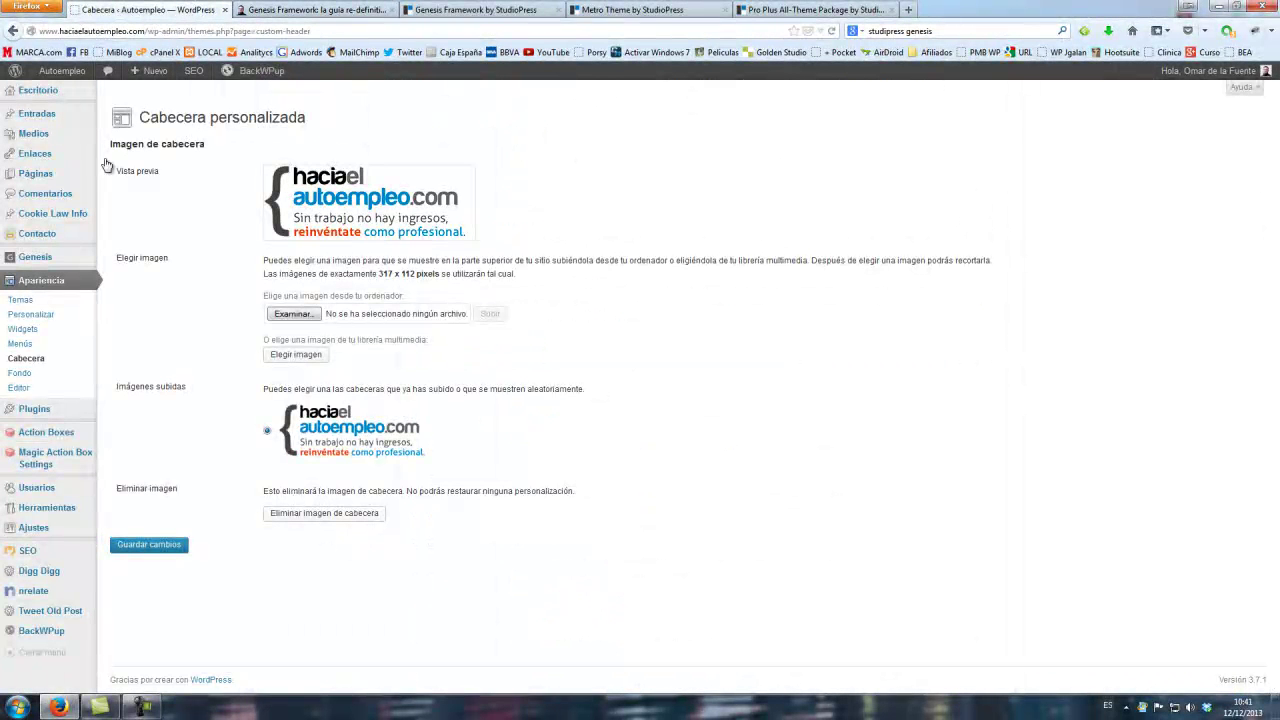
pyautogui.moveTo(60, 262)
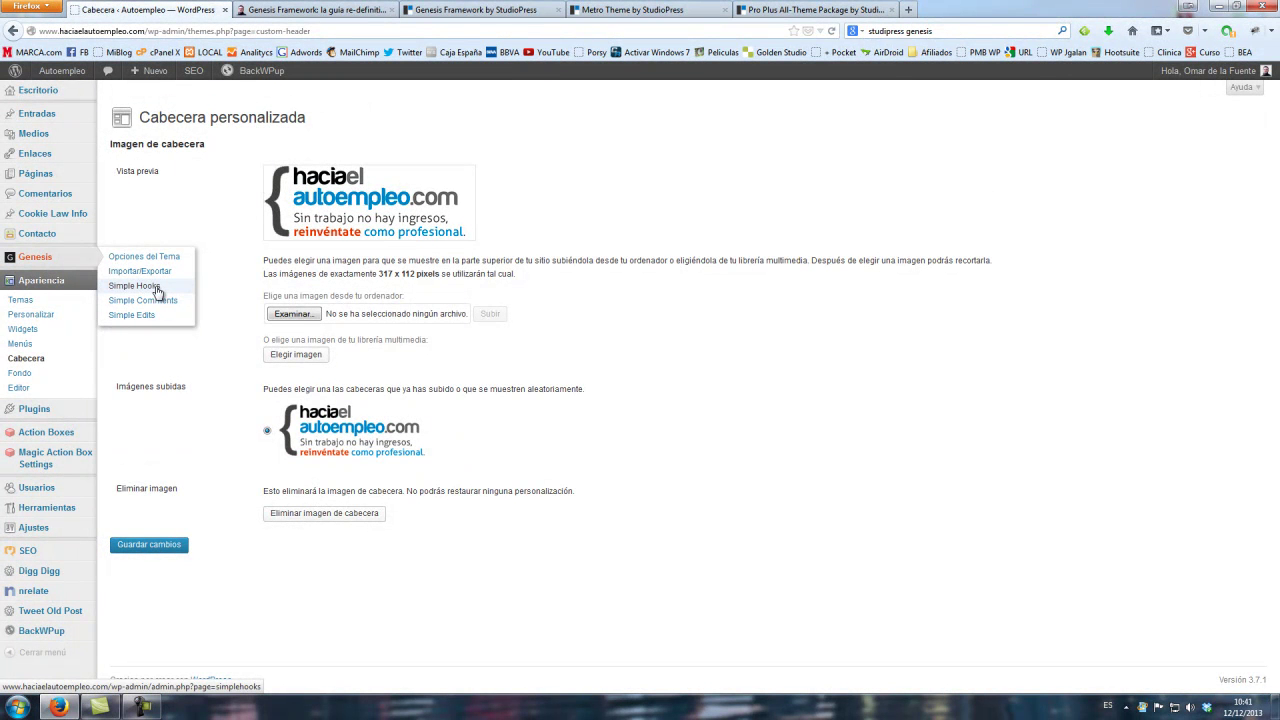
pyautogui.click(134, 286)
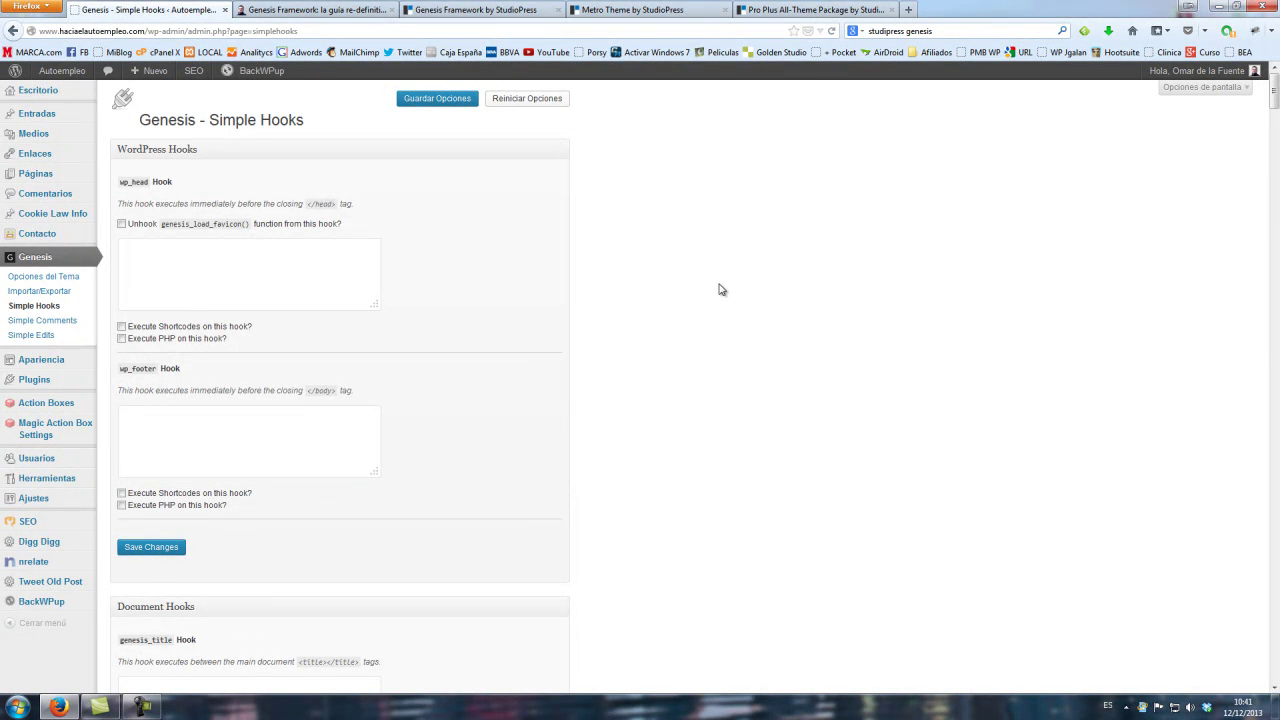
# - Examine the WordPress Hooks and Document Hooks, including the code placed in the genesis_before hook
pyautogui.scroll(-10, 500, 380)
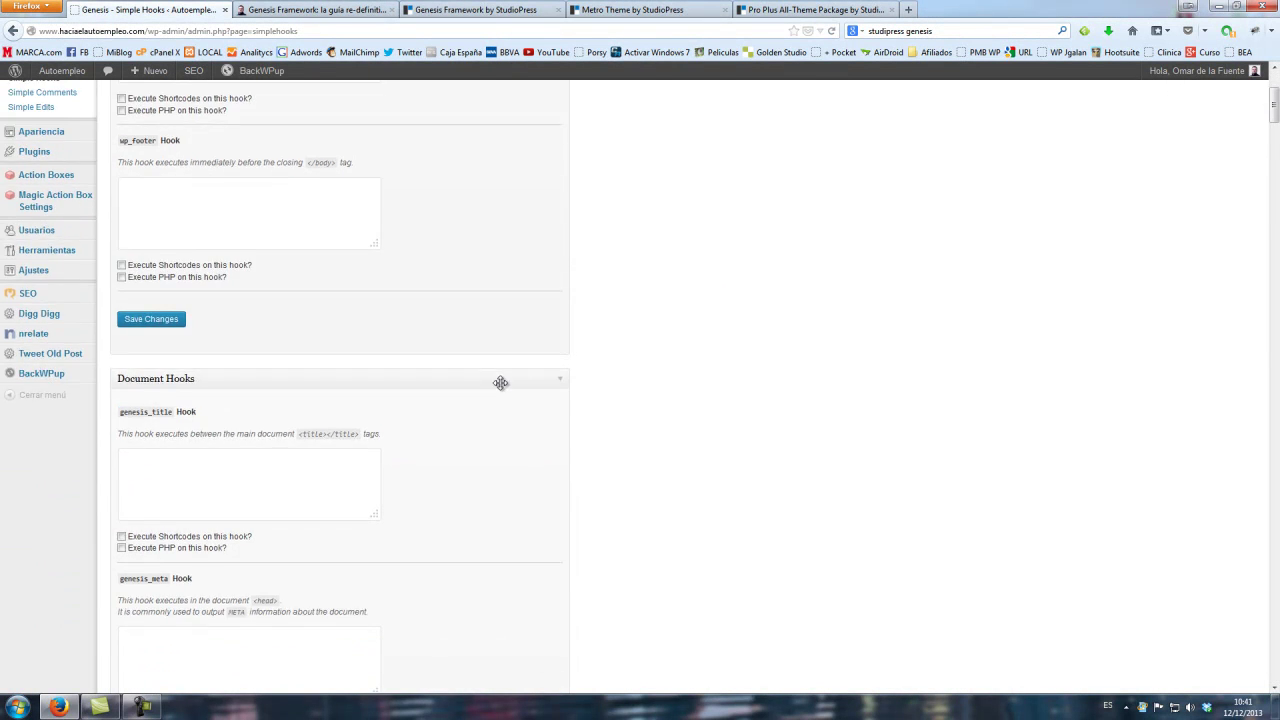
pyautogui.scroll(-2, 508, 383)
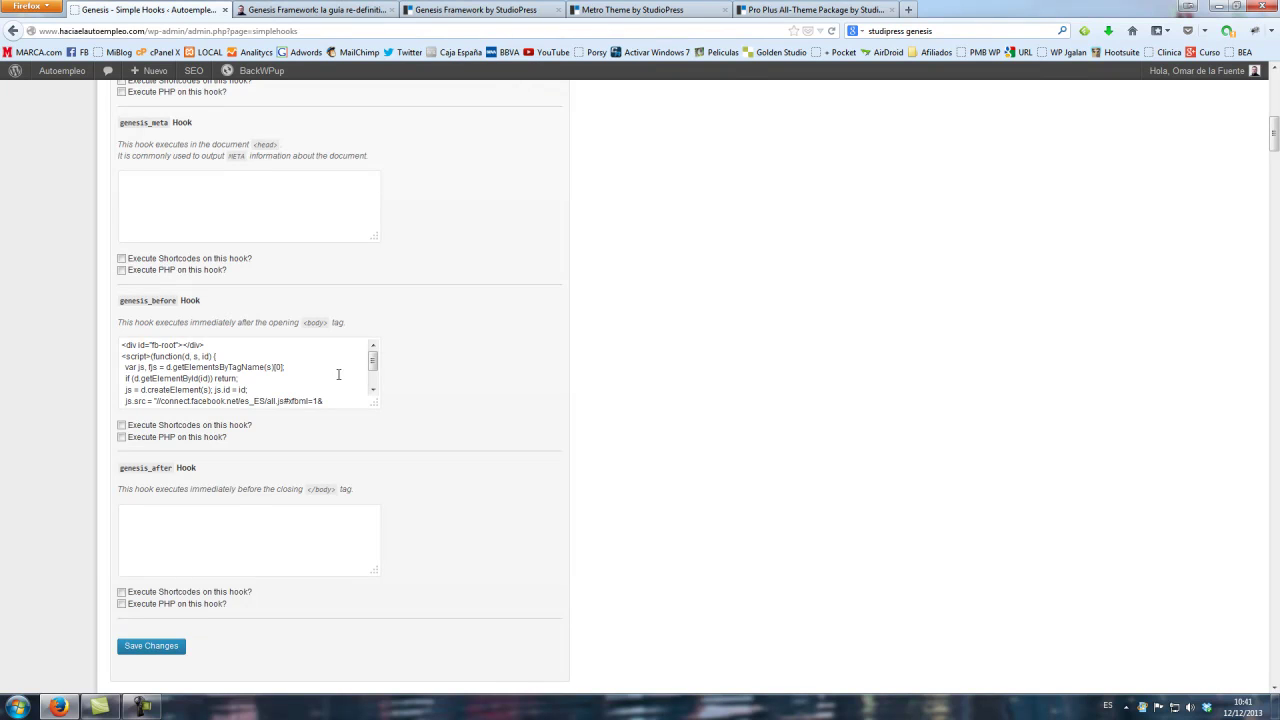
pyautogui.scroll(-2, 443, 369)
pyautogui.scroll(4, 447, 372)
pyautogui.scroll(-5, 445, 370)
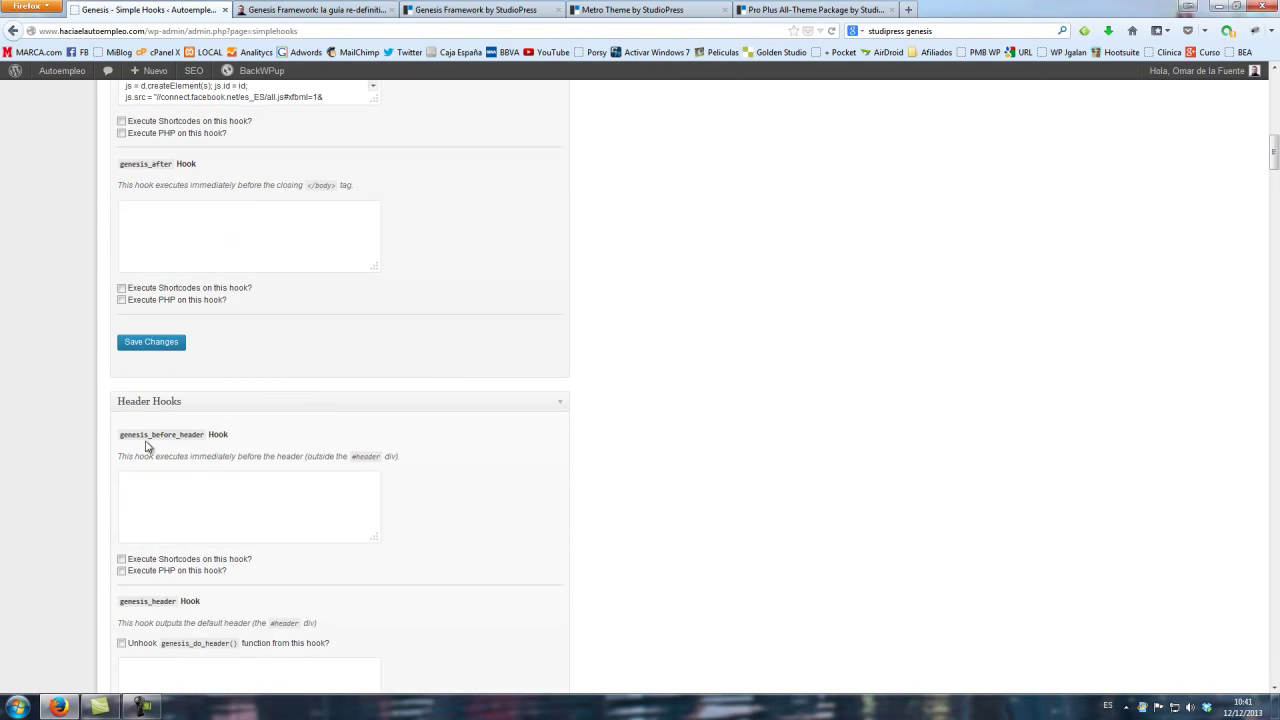
# - Examine the Header, Content, Loop and Entry Hooks and where each one executes
pyautogui.scroll(-1, 192, 433)
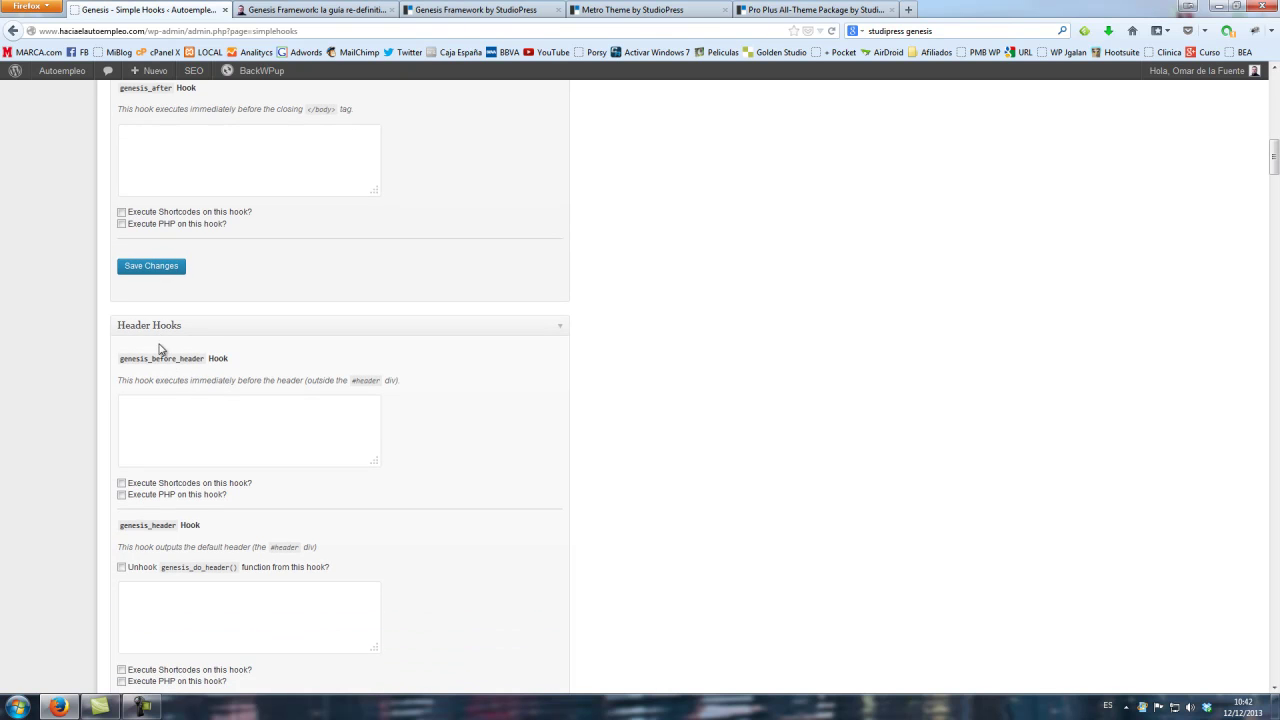
pyautogui.scroll(-5, 167, 400)
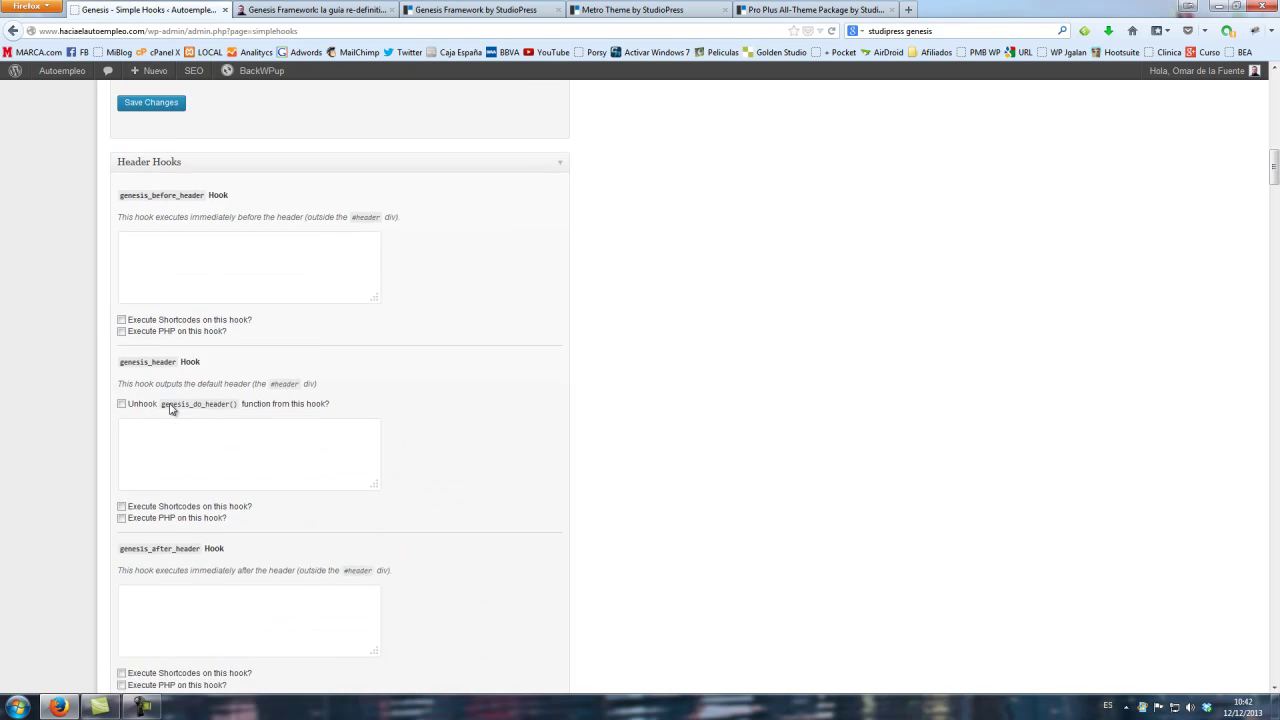
pyautogui.scroll(-2, 182, 492)
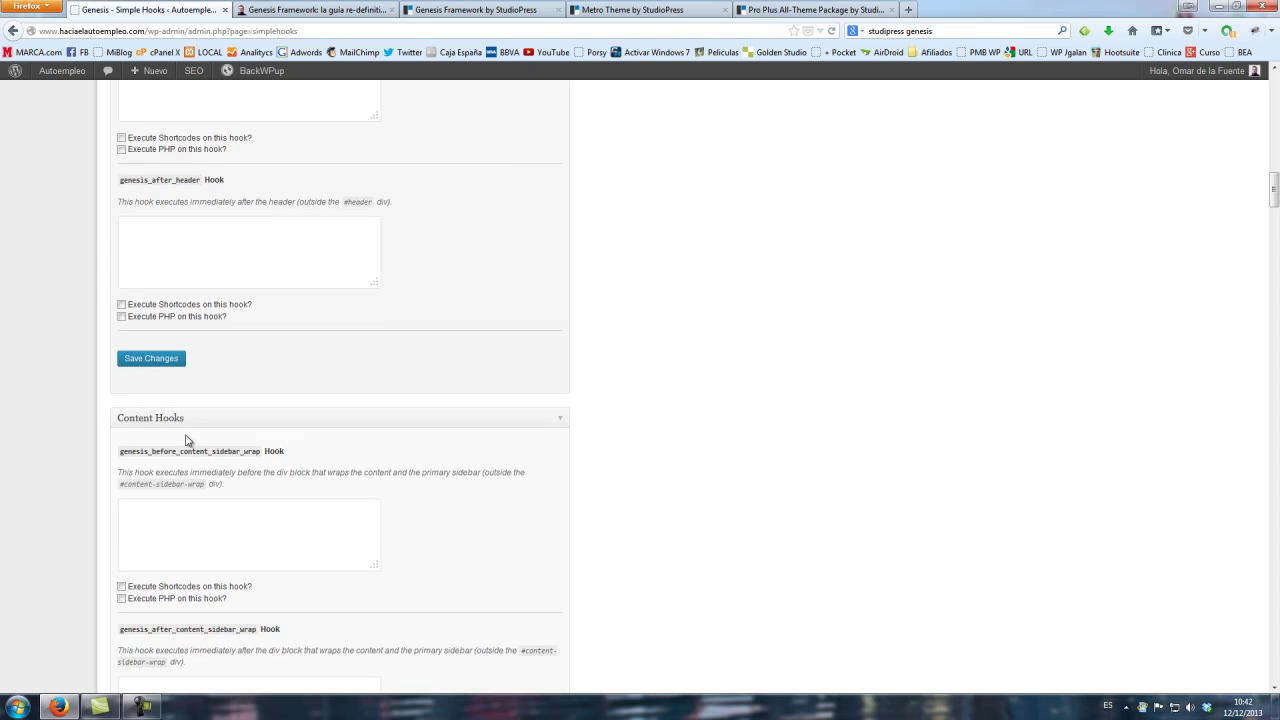
pyautogui.scroll(-6, 232, 375)
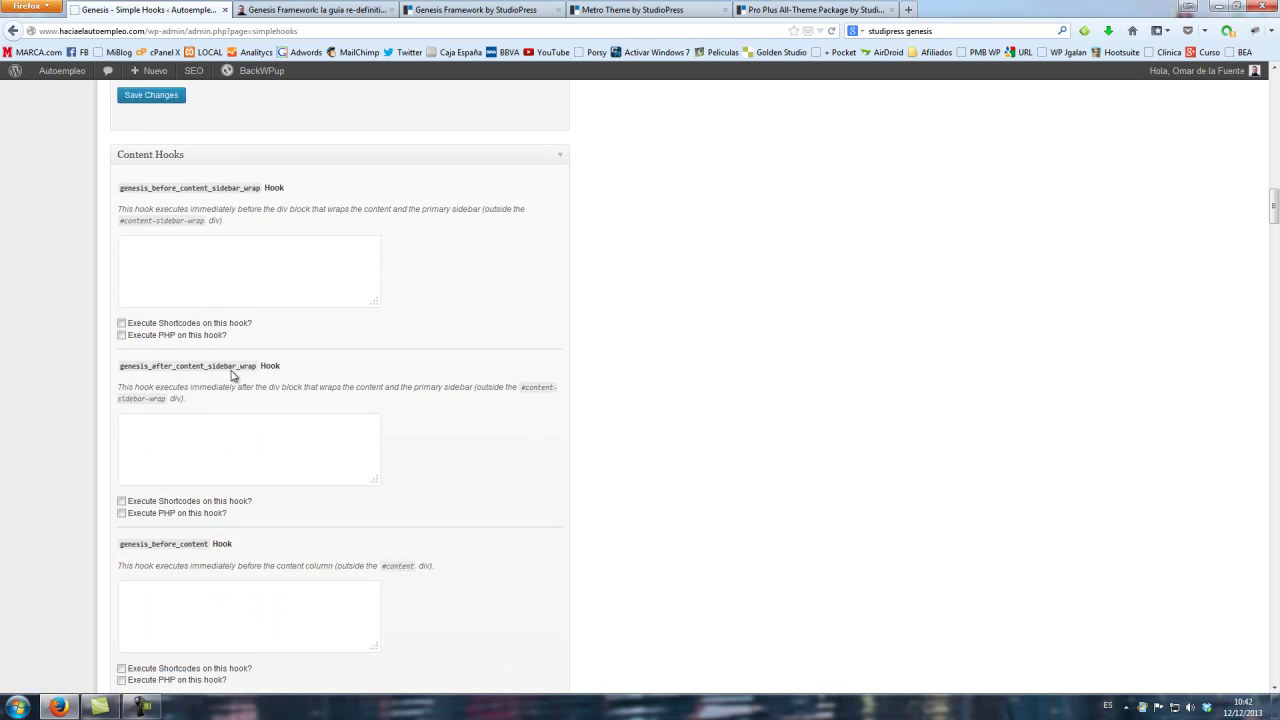
pyautogui.scroll(-3, 231, 373)
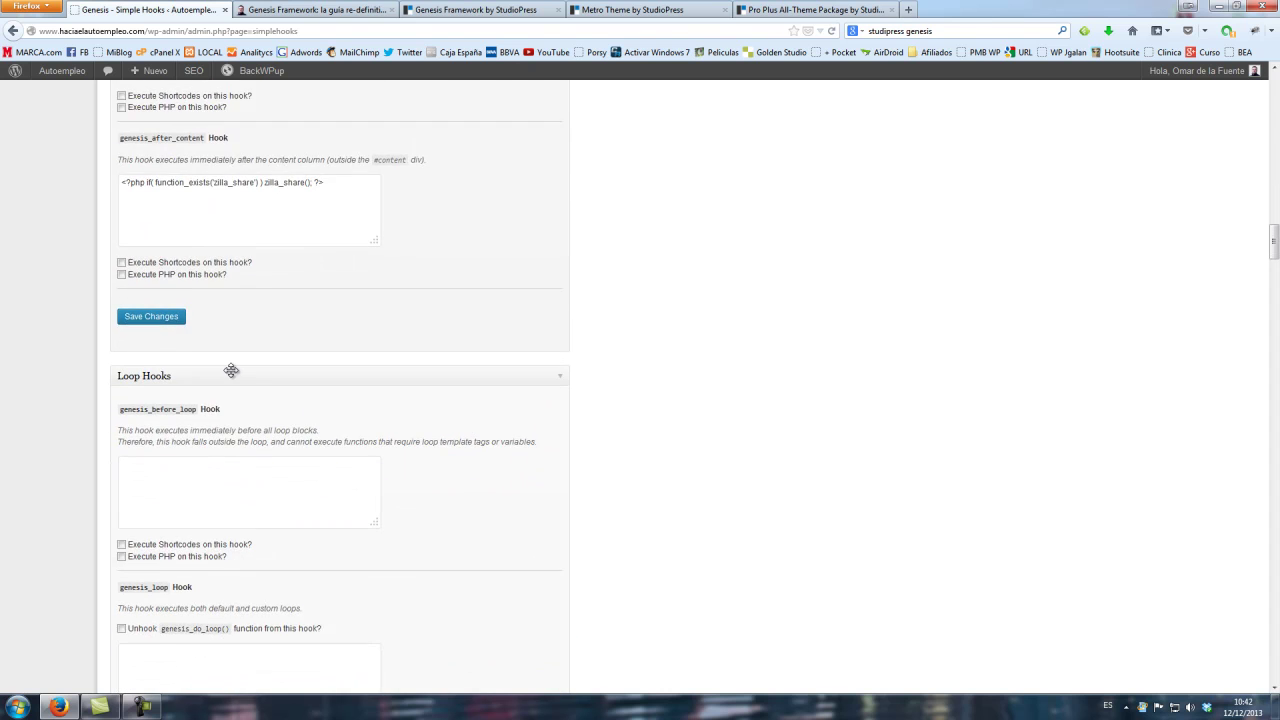
pyautogui.scroll(-2, 231, 371)
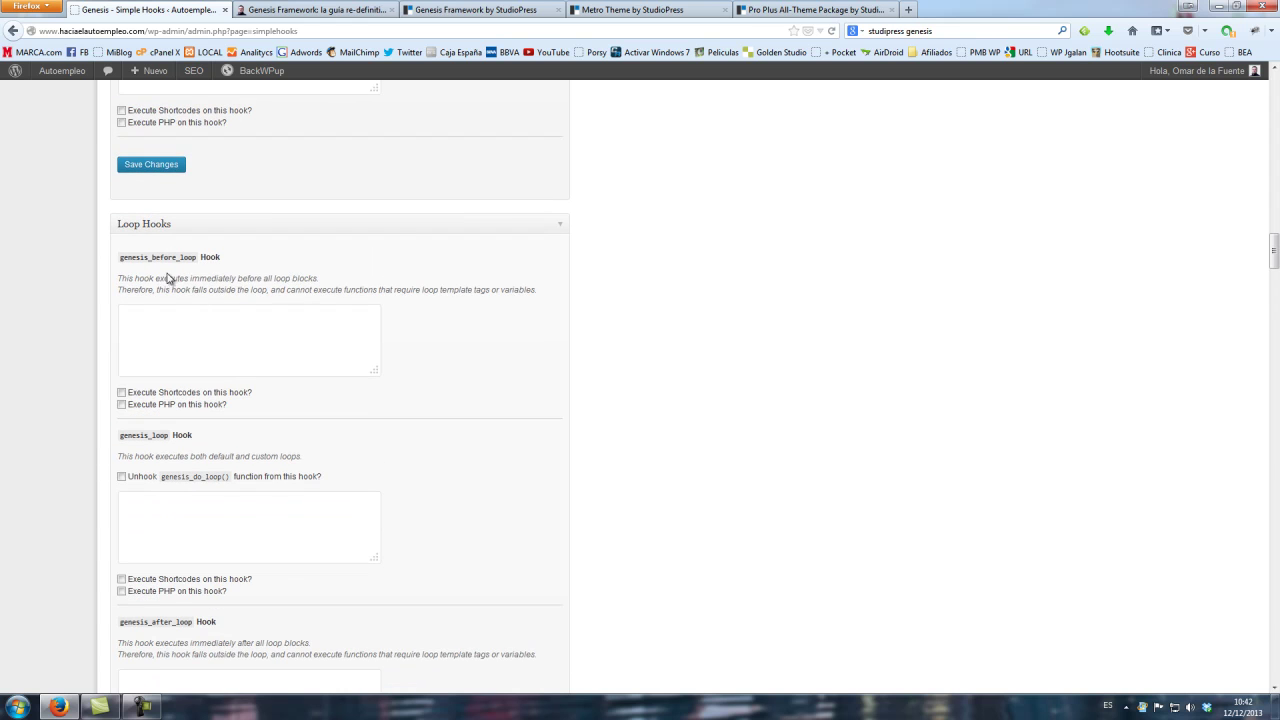
pyautogui.scroll(-6, 223, 337)
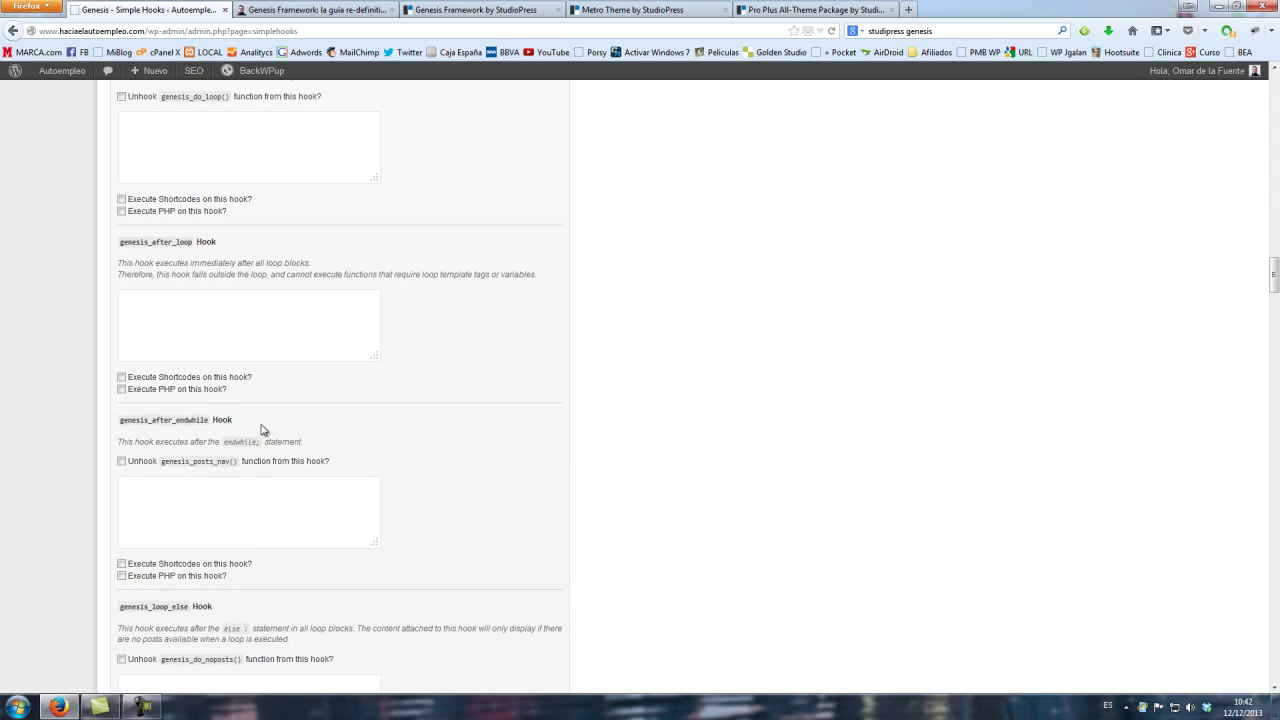
pyautogui.scroll(-4, 310, 433)
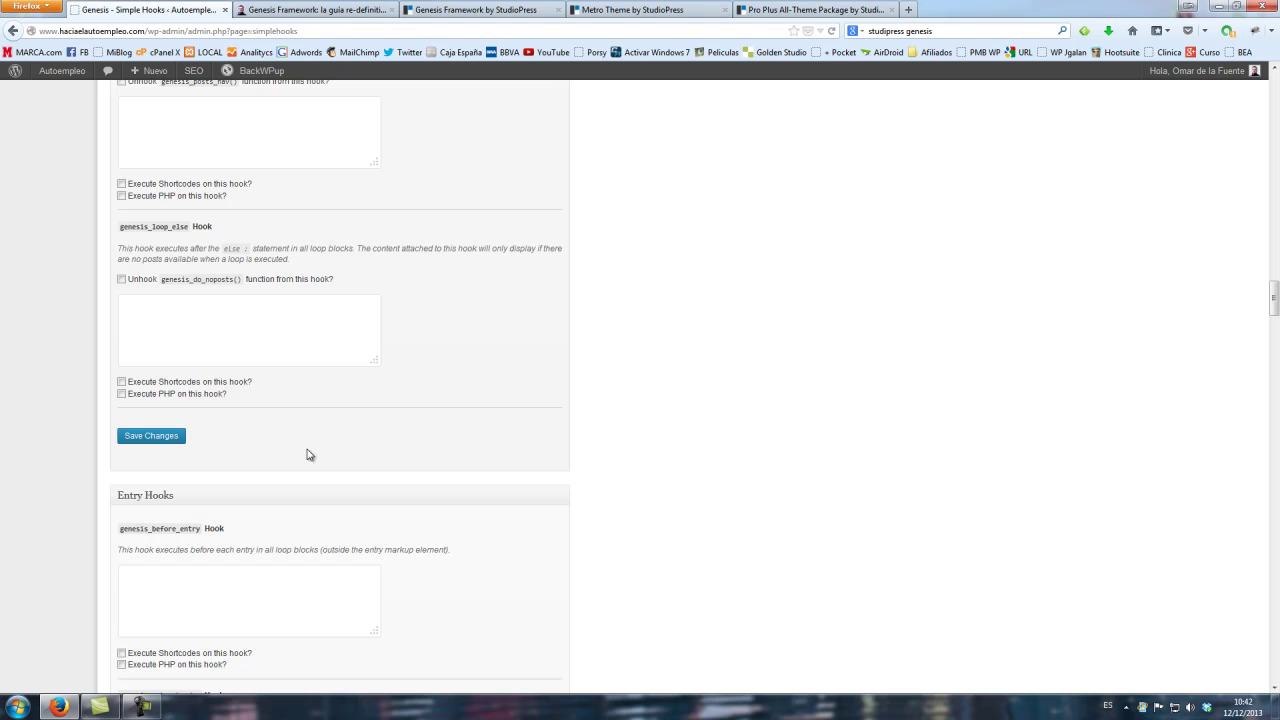
pyautogui.scroll(-2, 257, 517)
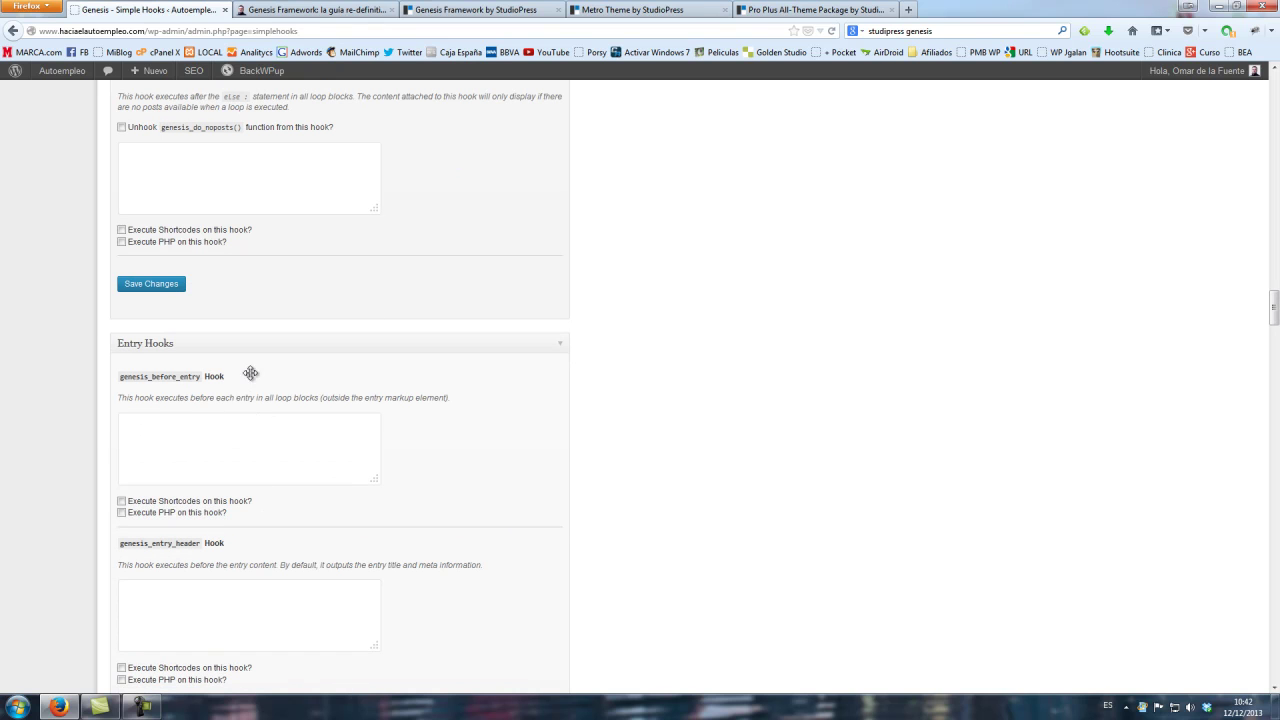
# - Return to the guide article and review its closing sections, from the official help links to the author box and comment form
pyautogui.click(310, 10)
pyautogui.scroll(-5, 617, 486)
pyautogui.scroll(-20, 617, 486)
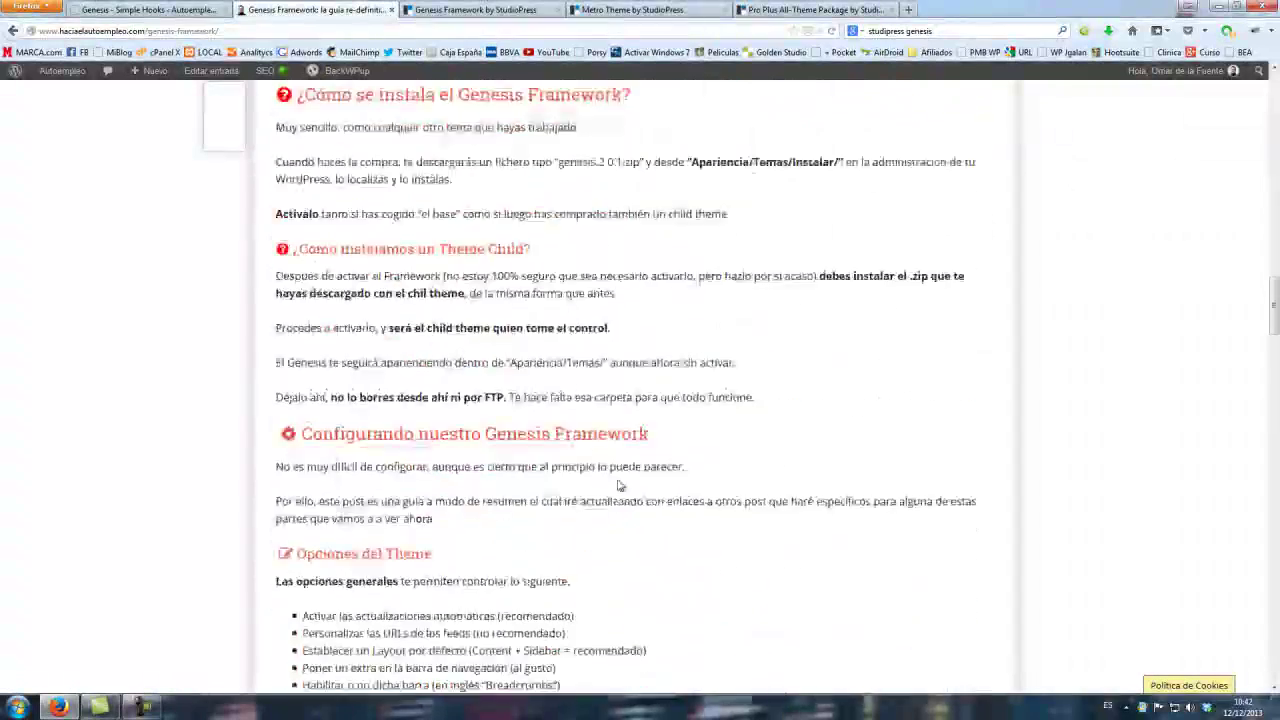
pyautogui.scroll(-20, 617, 483)
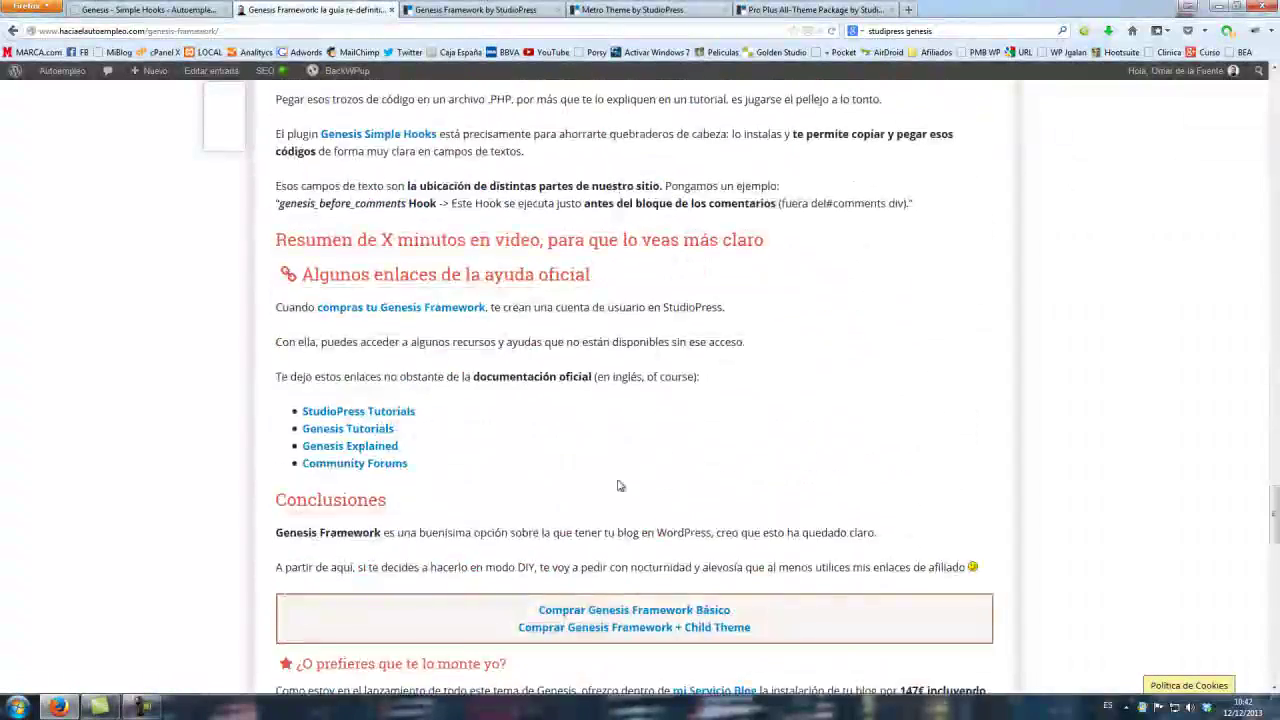
pyautogui.scroll(-9, 617, 407)
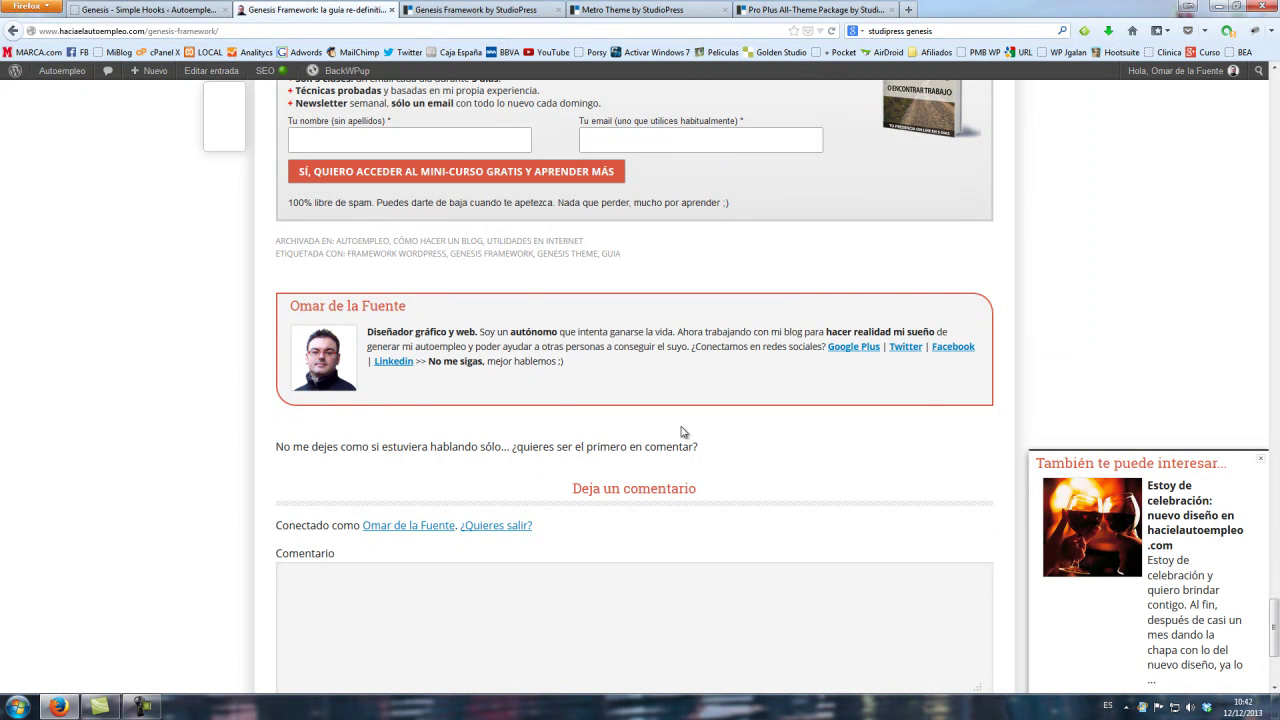
# - Return to the Simple Hooks page and look over the Entry Hooks, placing the cursor in the genesis_before_entry code field
pyautogui.click(150, 10)
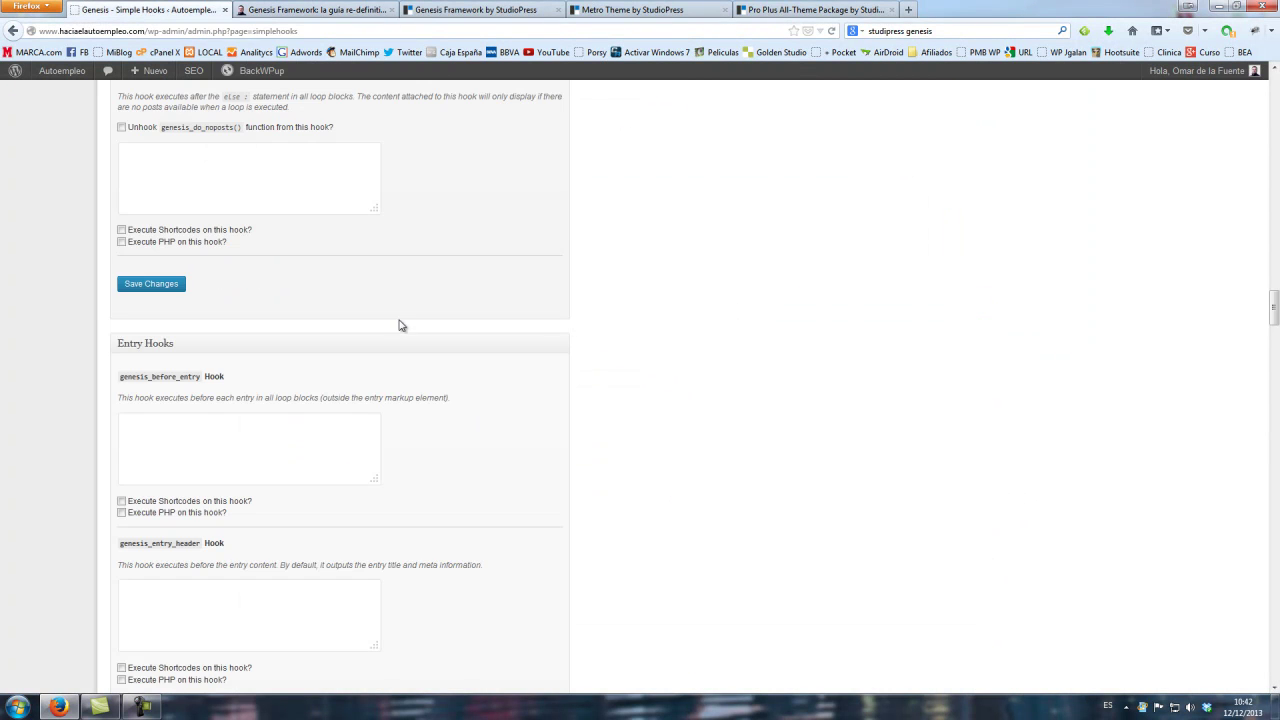
pyautogui.click(347, 429)
pyautogui.scroll(-5, 347, 429)
pyautogui.scroll(15, 347, 429)
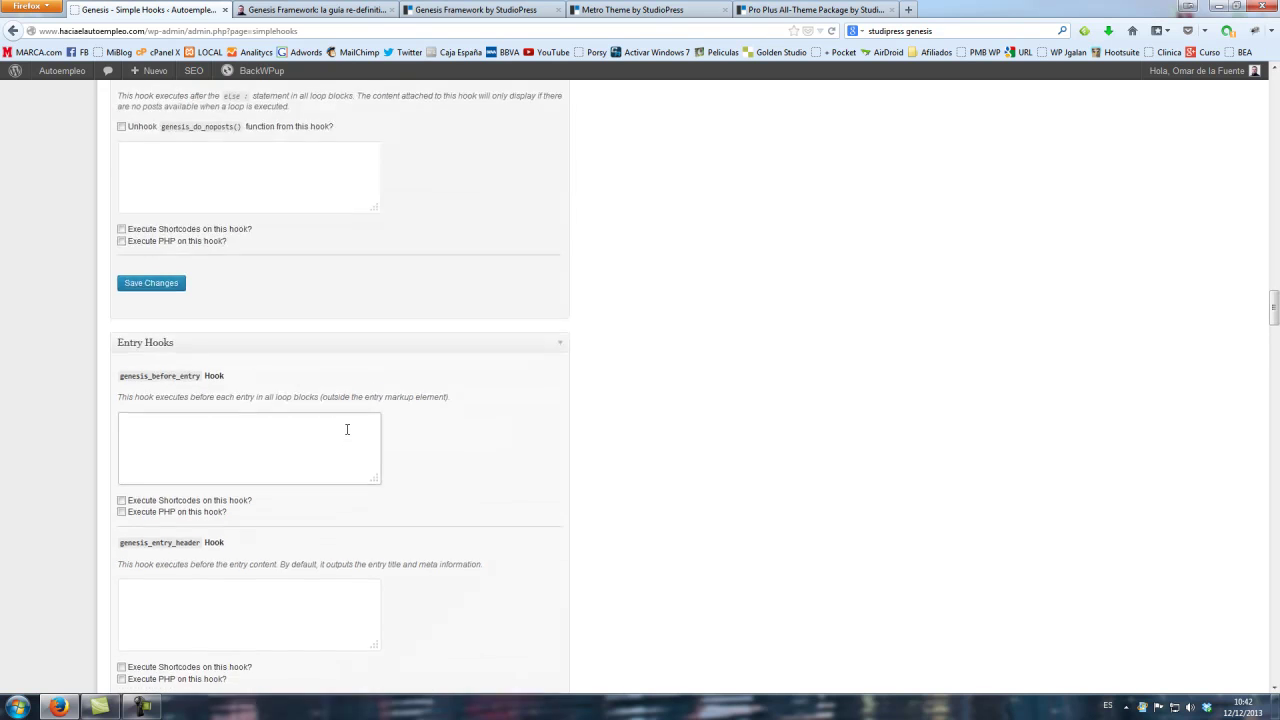
# - Leave the Simple Hooks page and open the WordPress dashboard (Escritorio)
pyautogui.scroll(15, 347, 429)
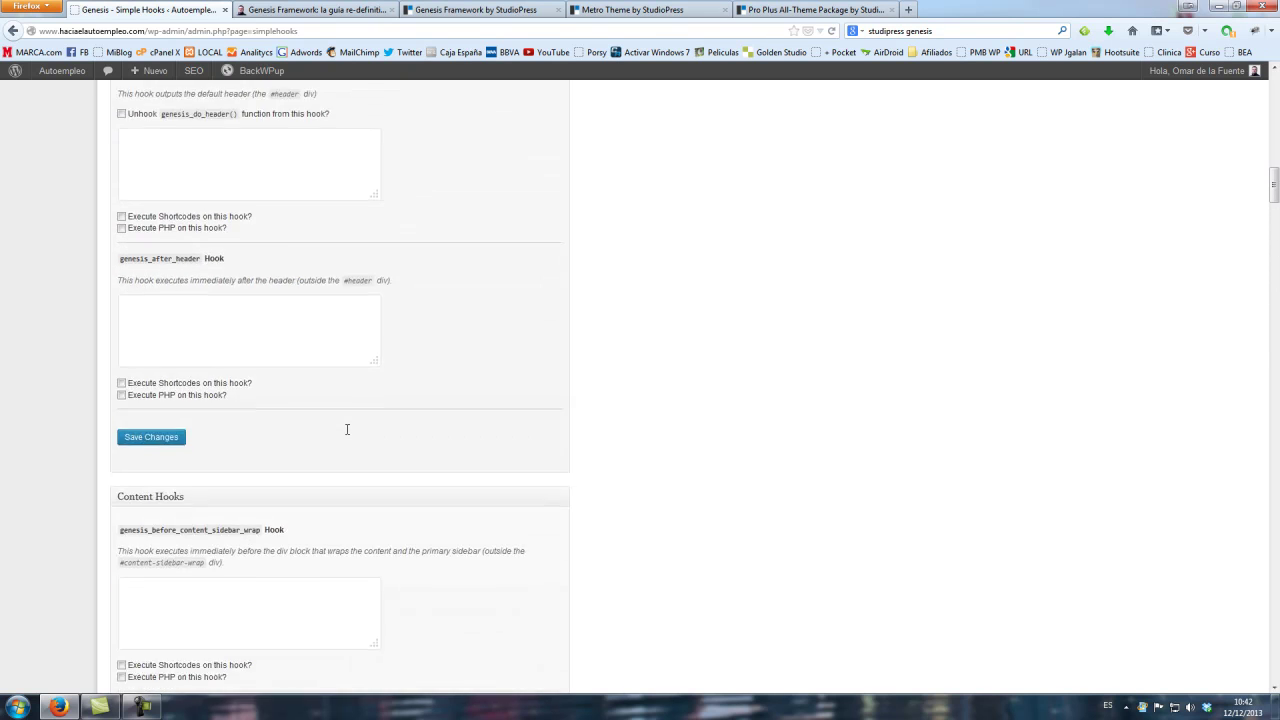
pyautogui.scroll(8, 347, 429)
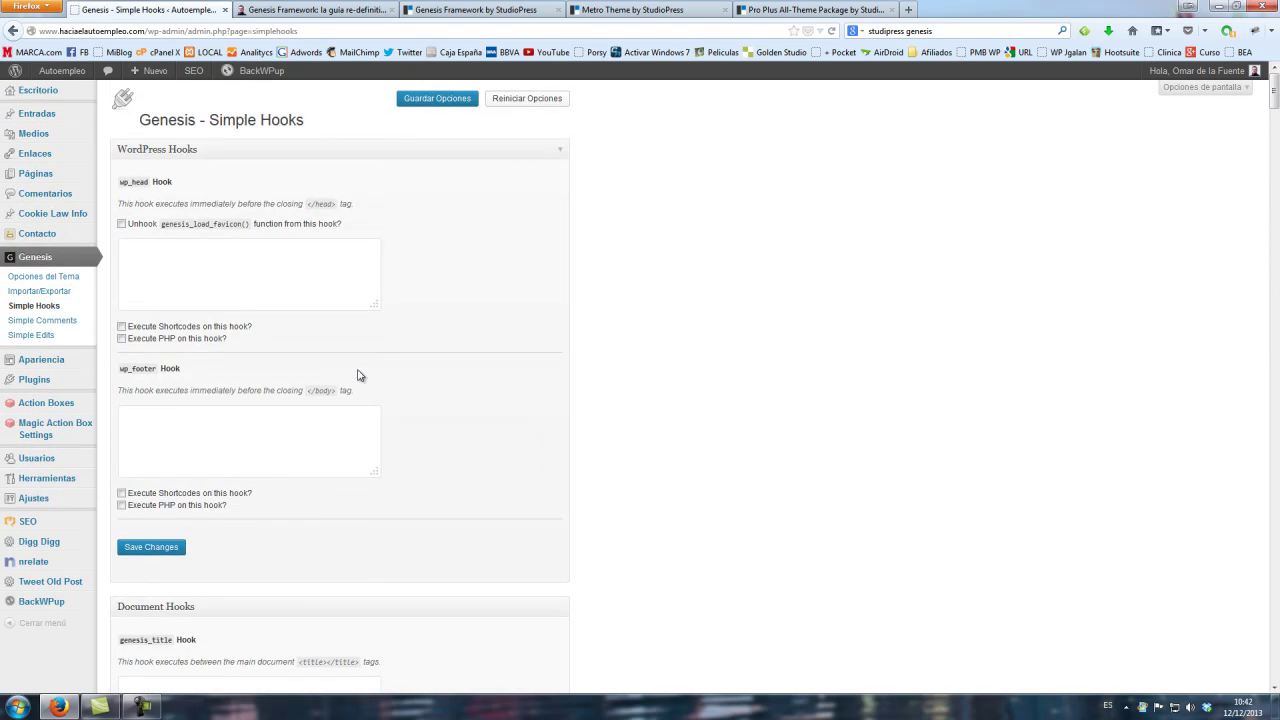
pyautogui.click(42, 92)
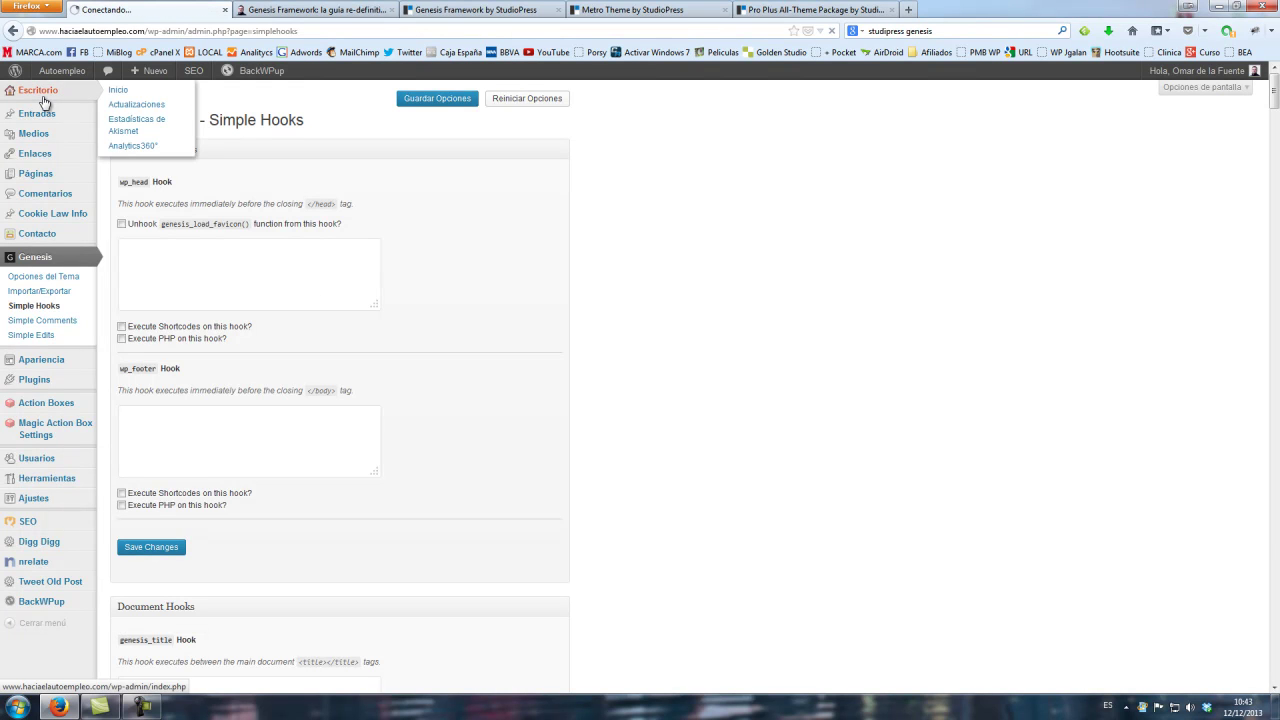
# - Return to the Genesis Framework guide article and review the full template package section and the responsive device mockup above the installation instructions
pyautogui.click(310, 10)
pyautogui.scroll(20, 509, 493)
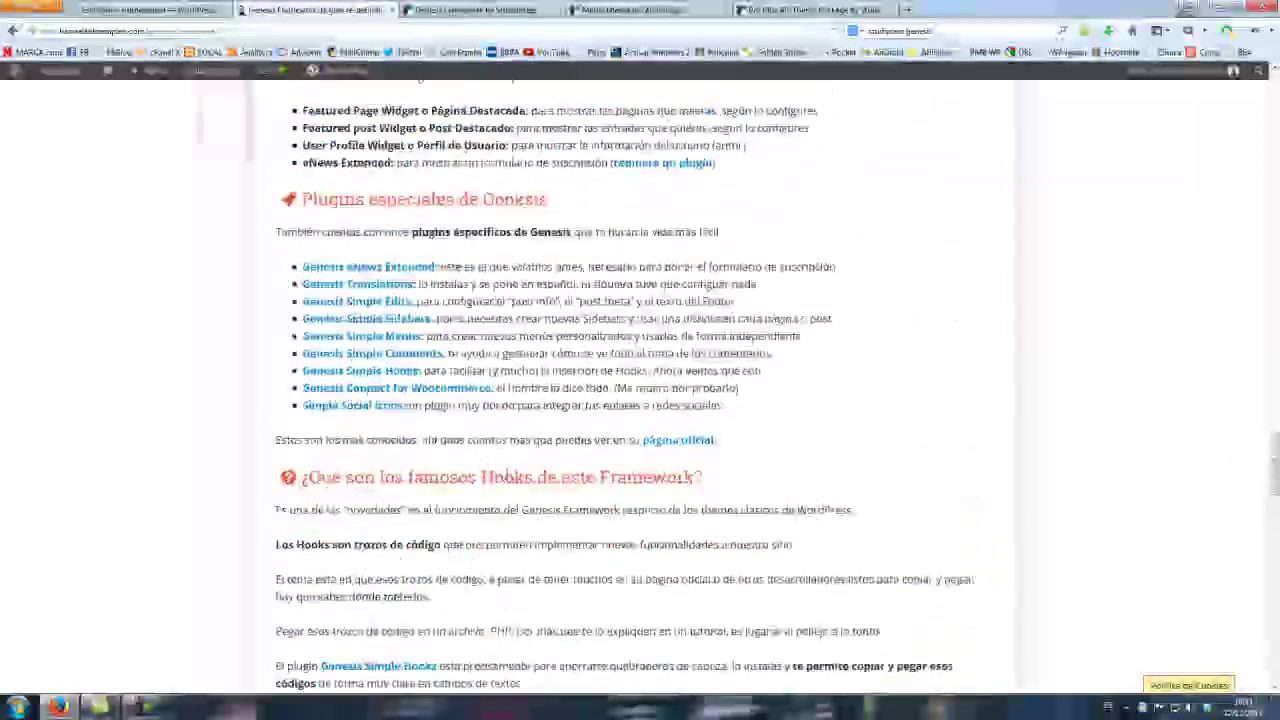
pyautogui.scroll(15, 509, 475)
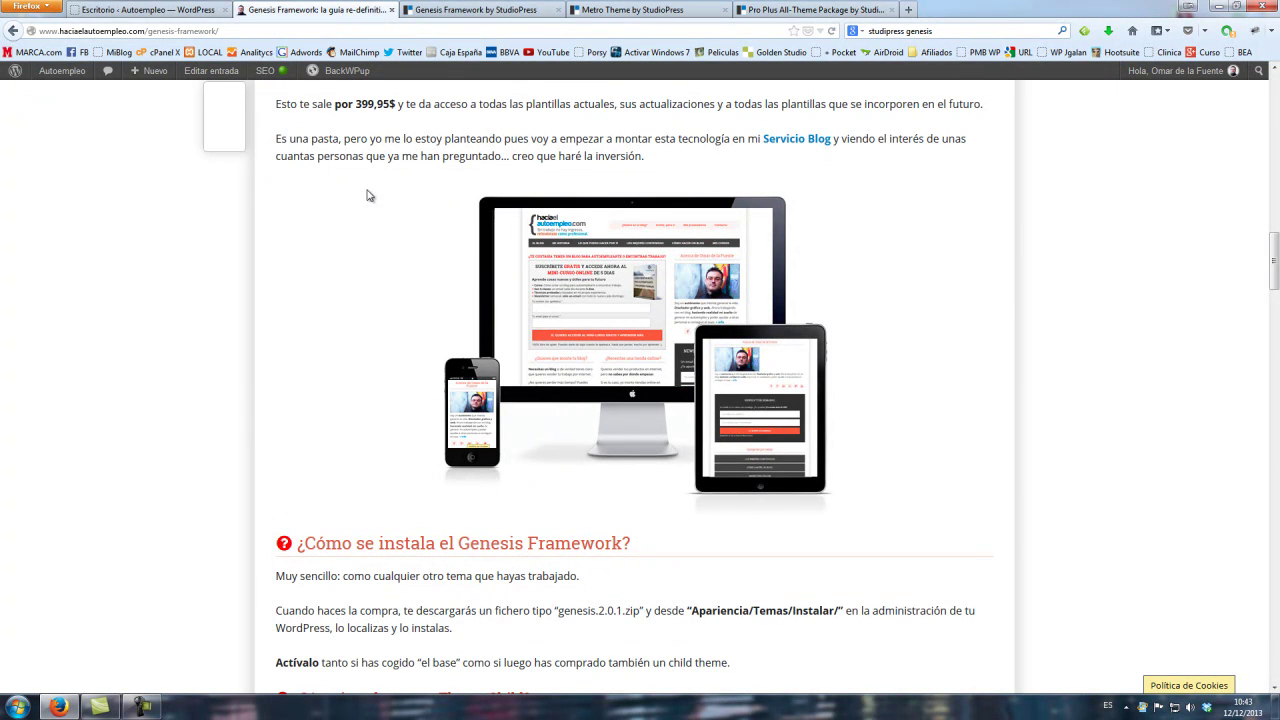
pyautogui.scroll(2, 367, 195)
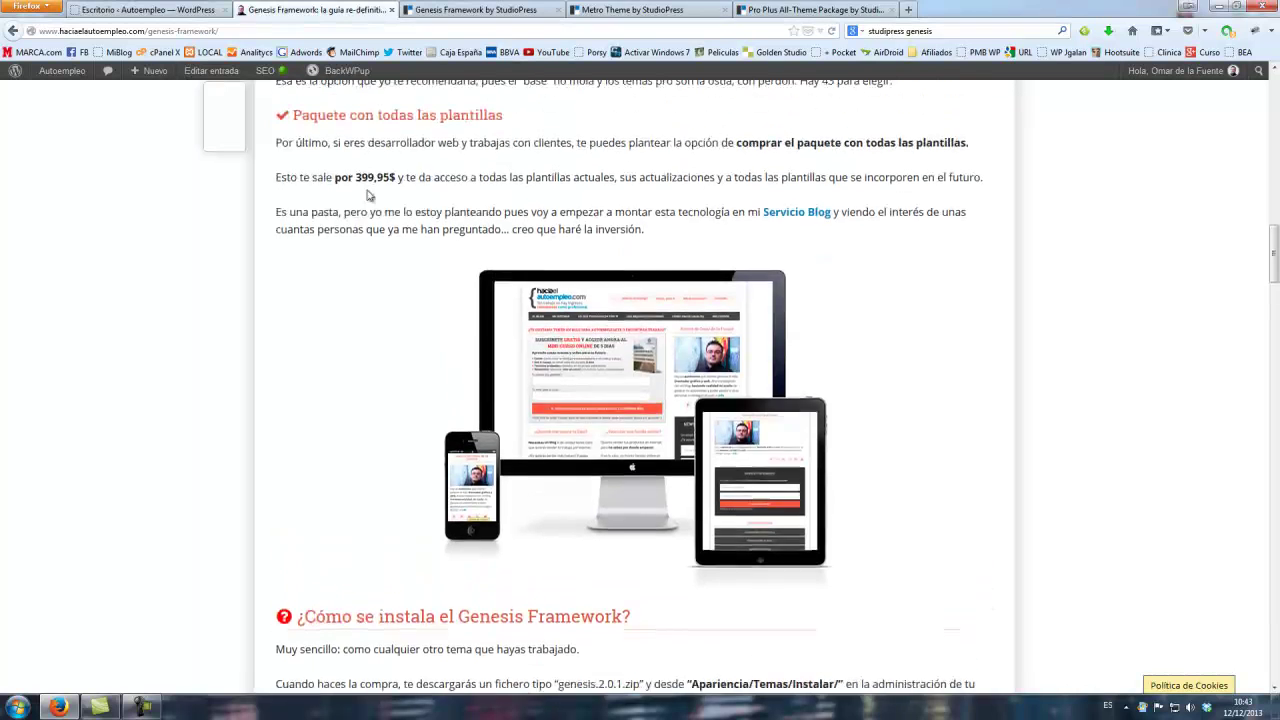
pyautogui.scroll(-2, 367, 195)
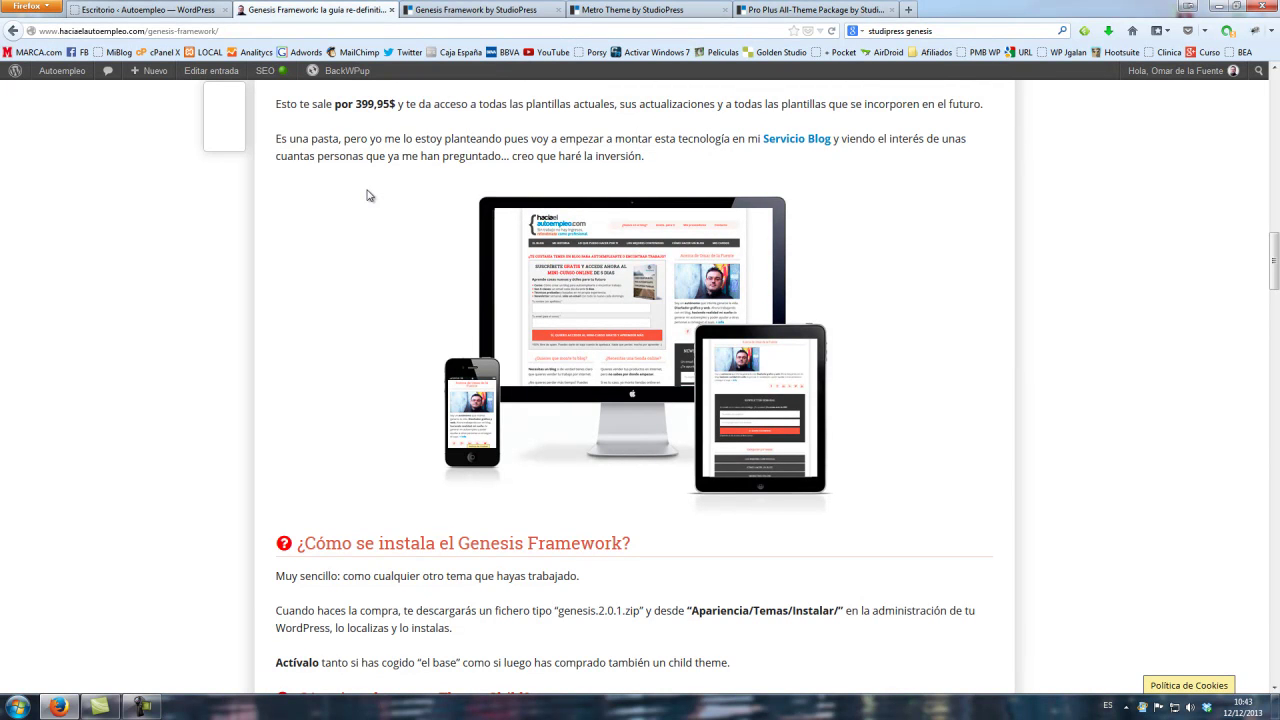
pyautogui.scroll(8, 367, 195)
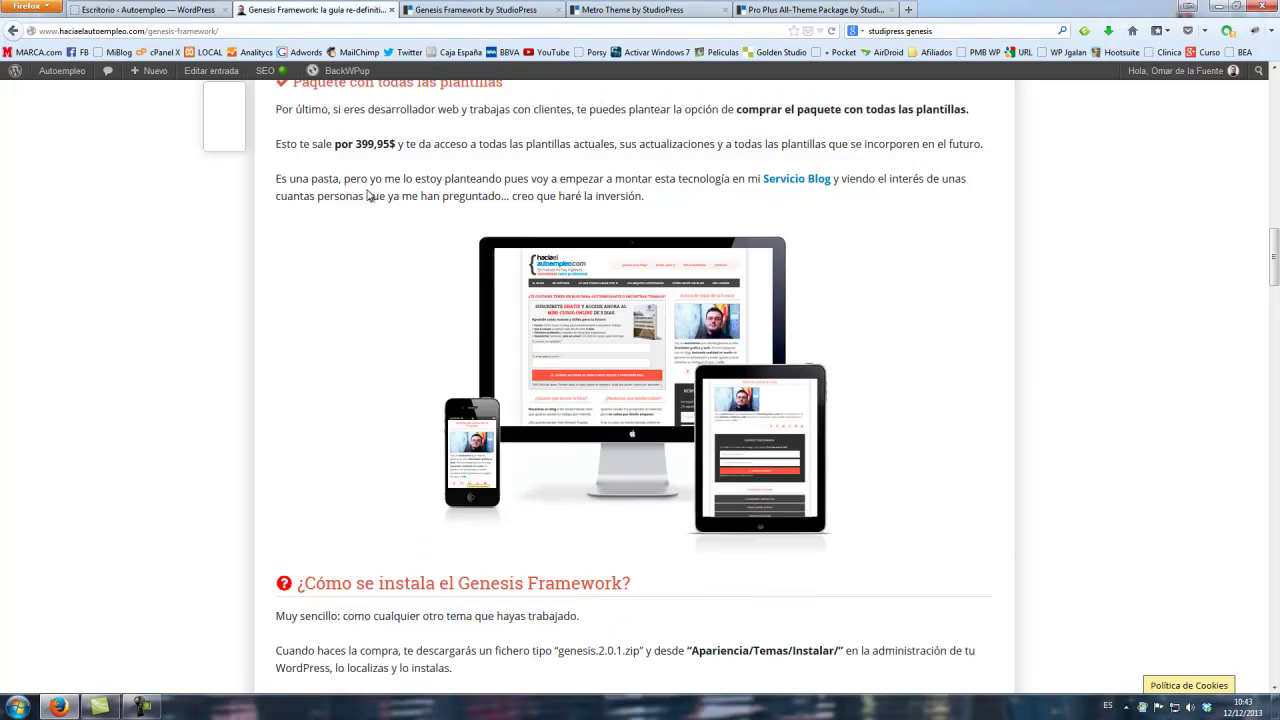